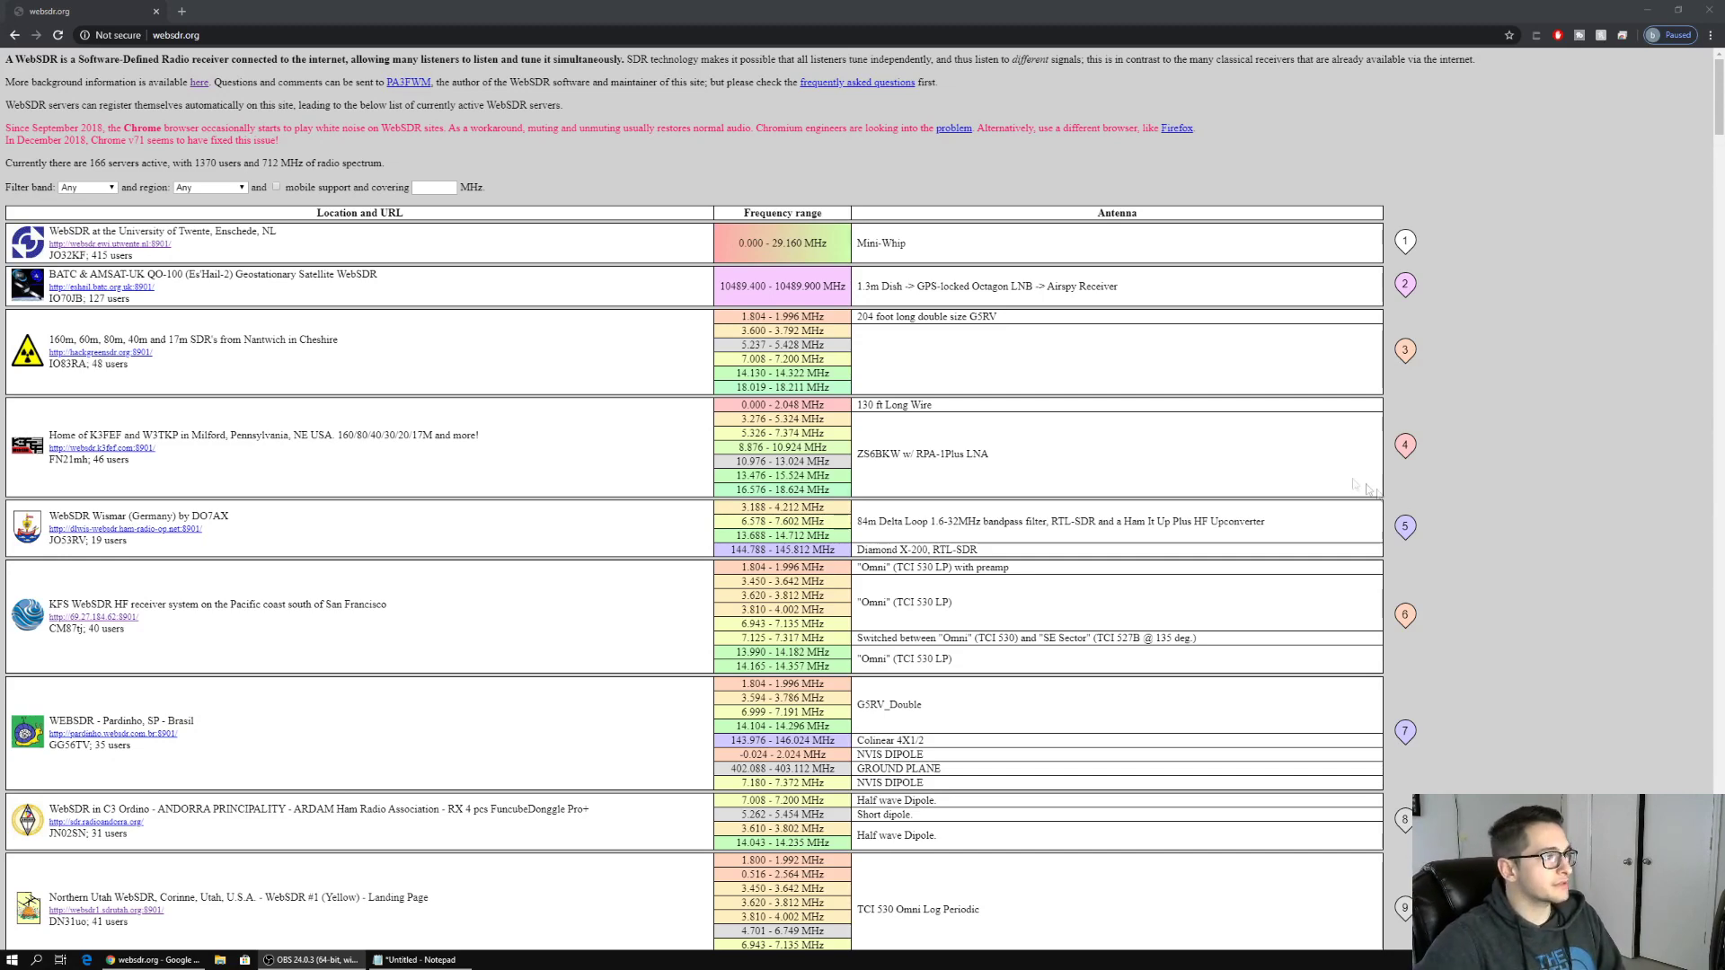
Scroll past all 166 listed receivers down to the station world map
scroll(740, 438, down, 1)
scroll(740, 438, down, 10)
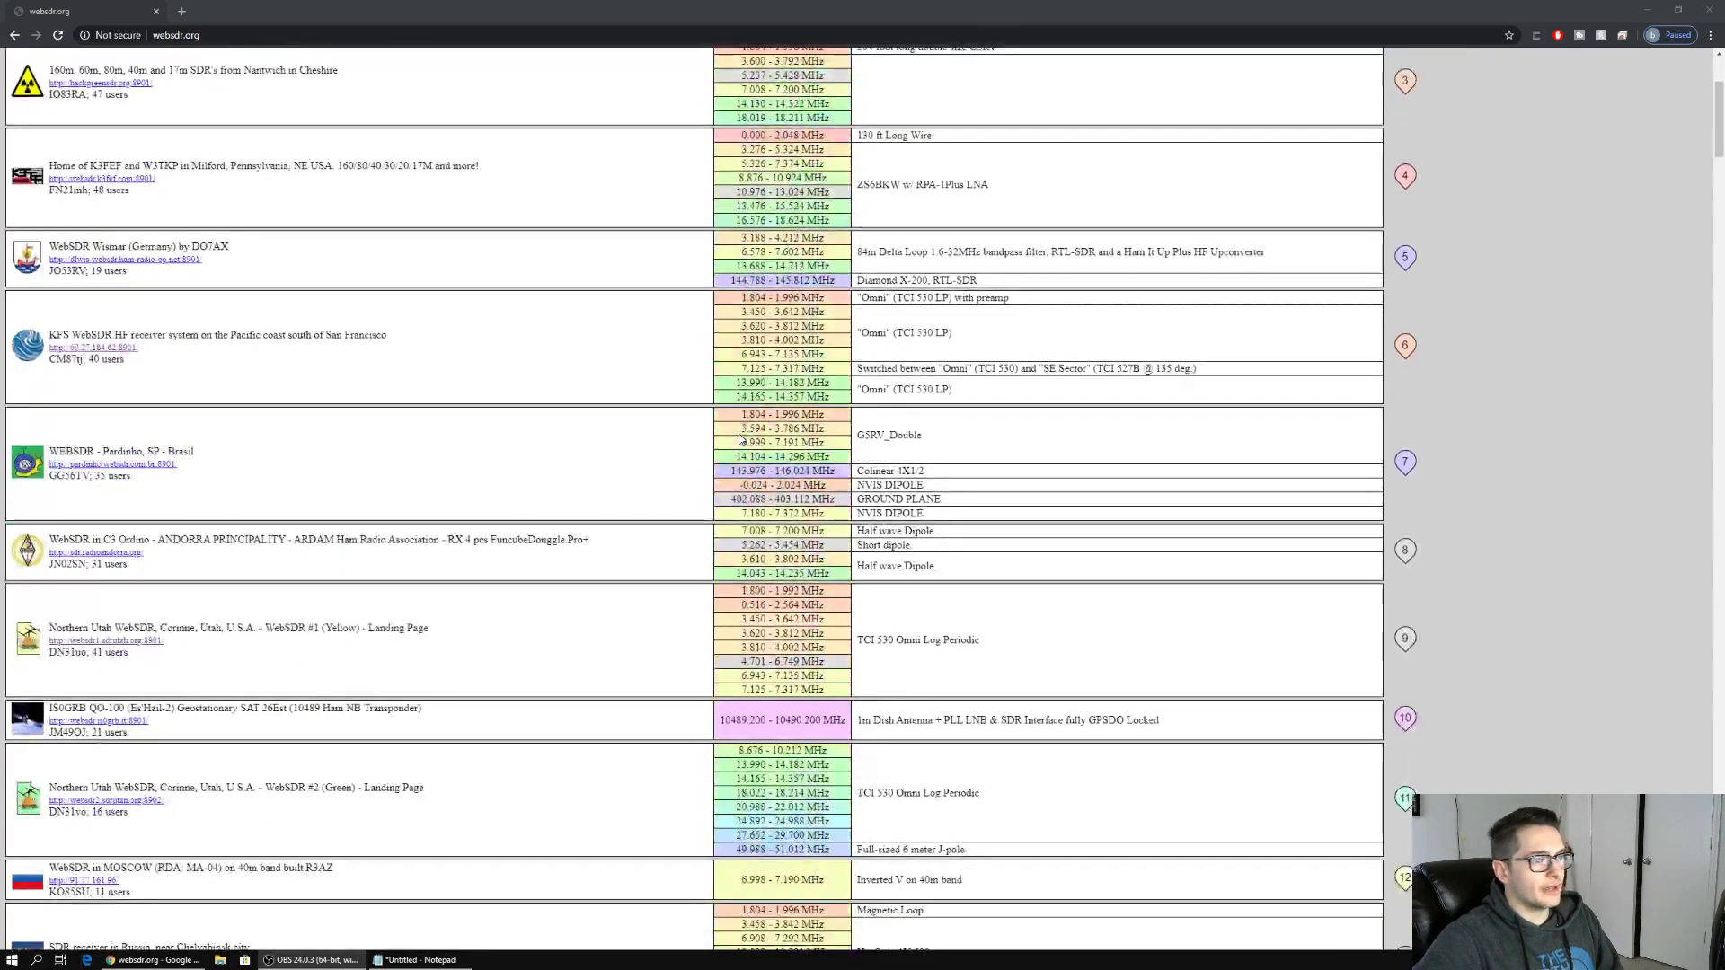
scroll(740, 439, down, 15)
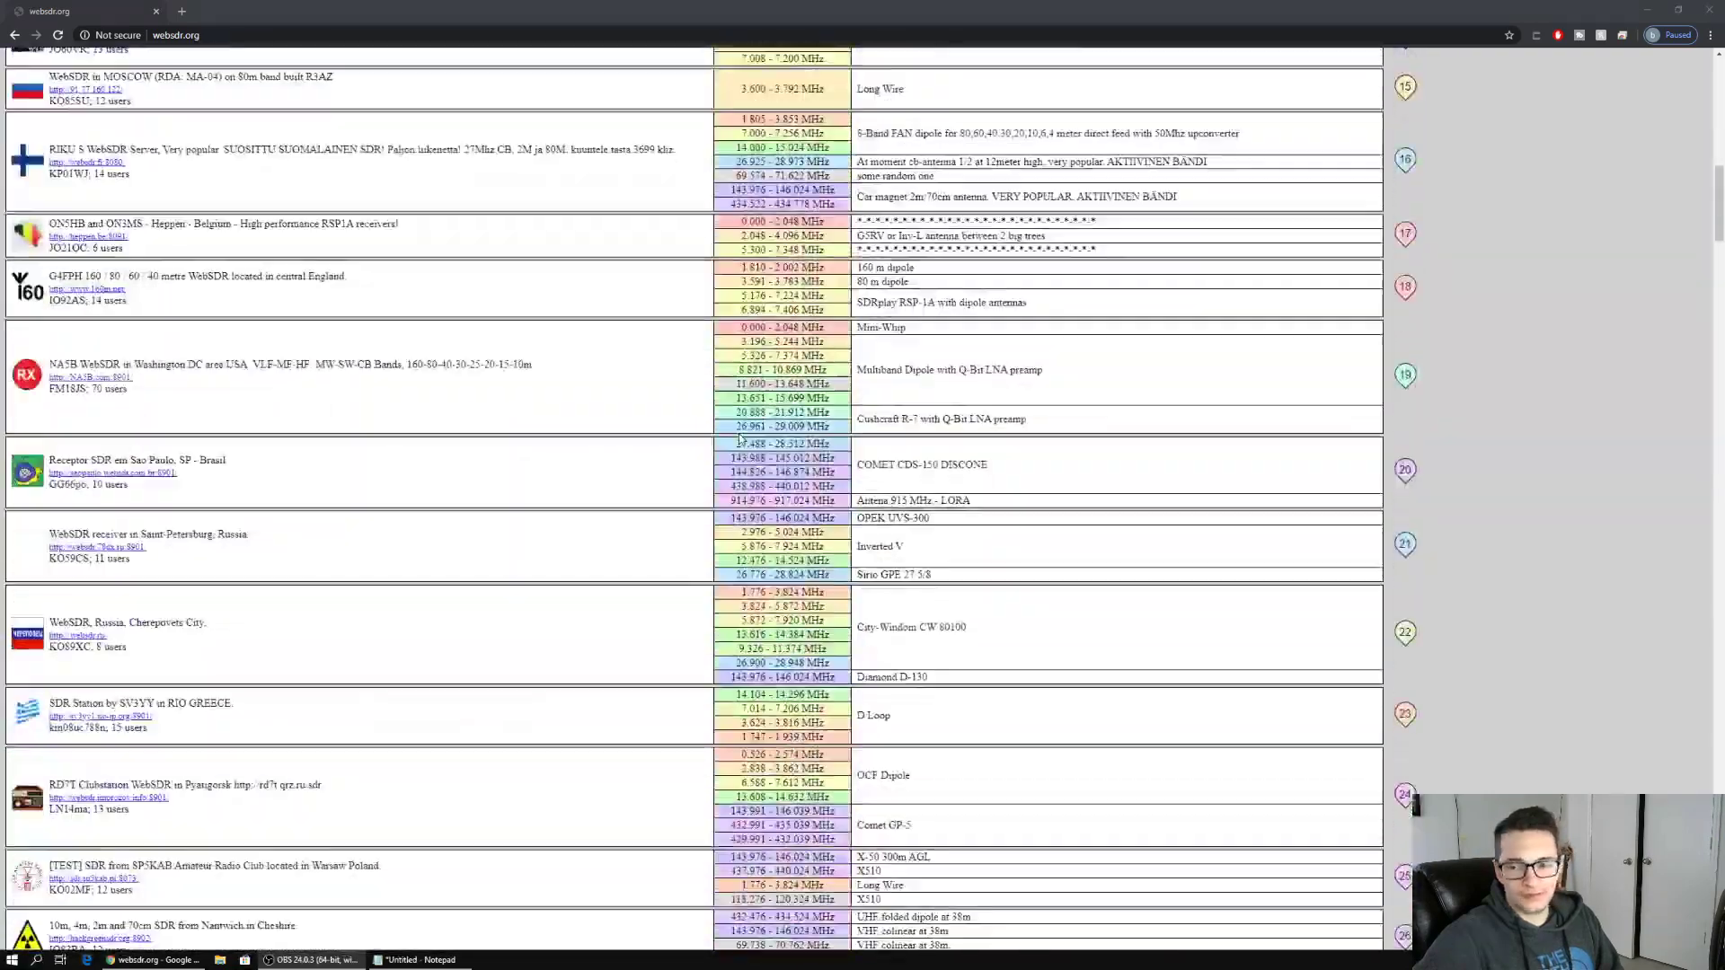
scroll(740, 438, down, 3)
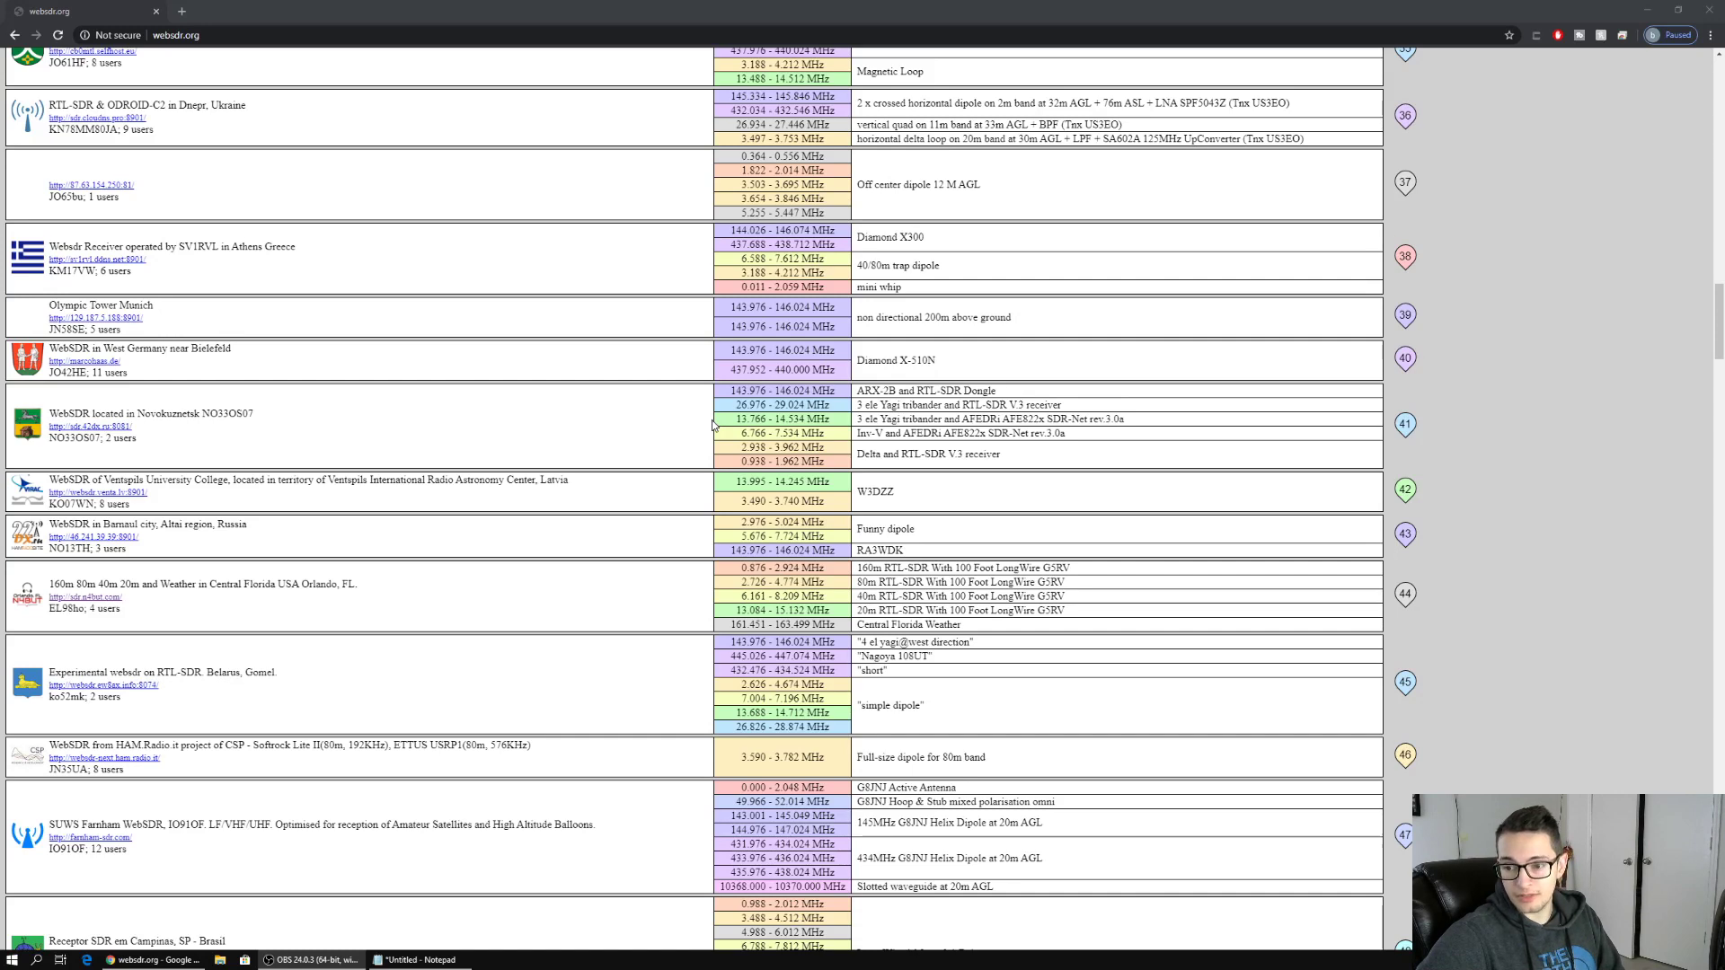
scroll(712, 424, down, 5)
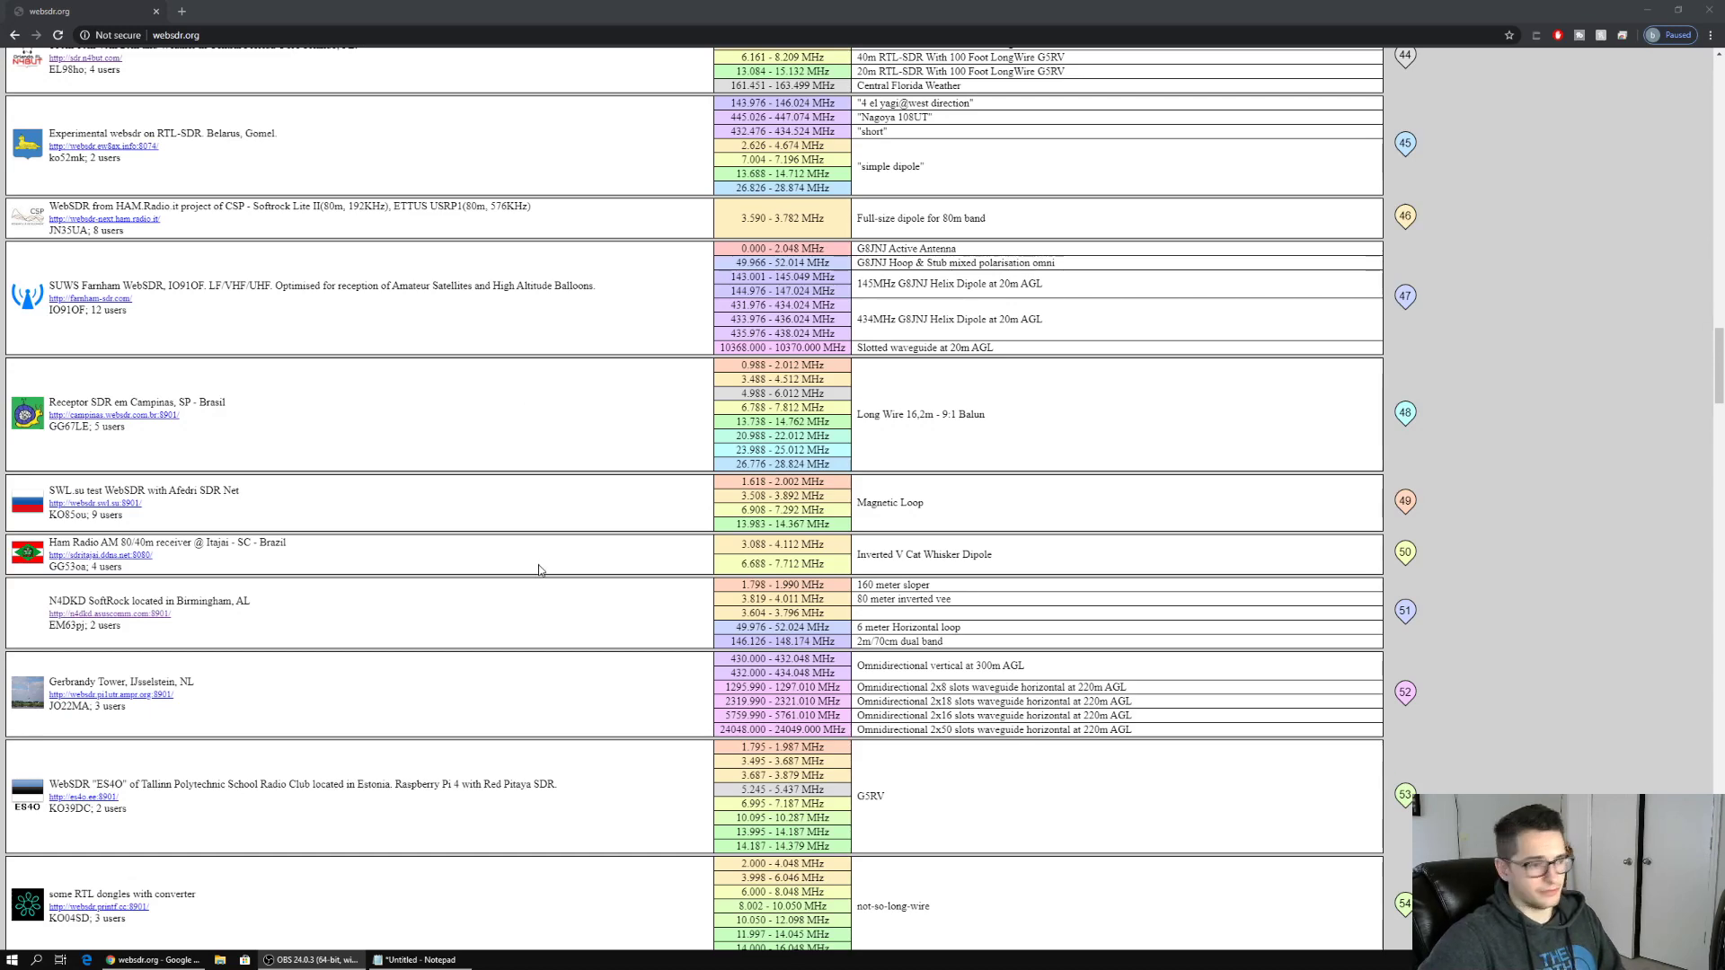
scroll(539, 570, down, 3)
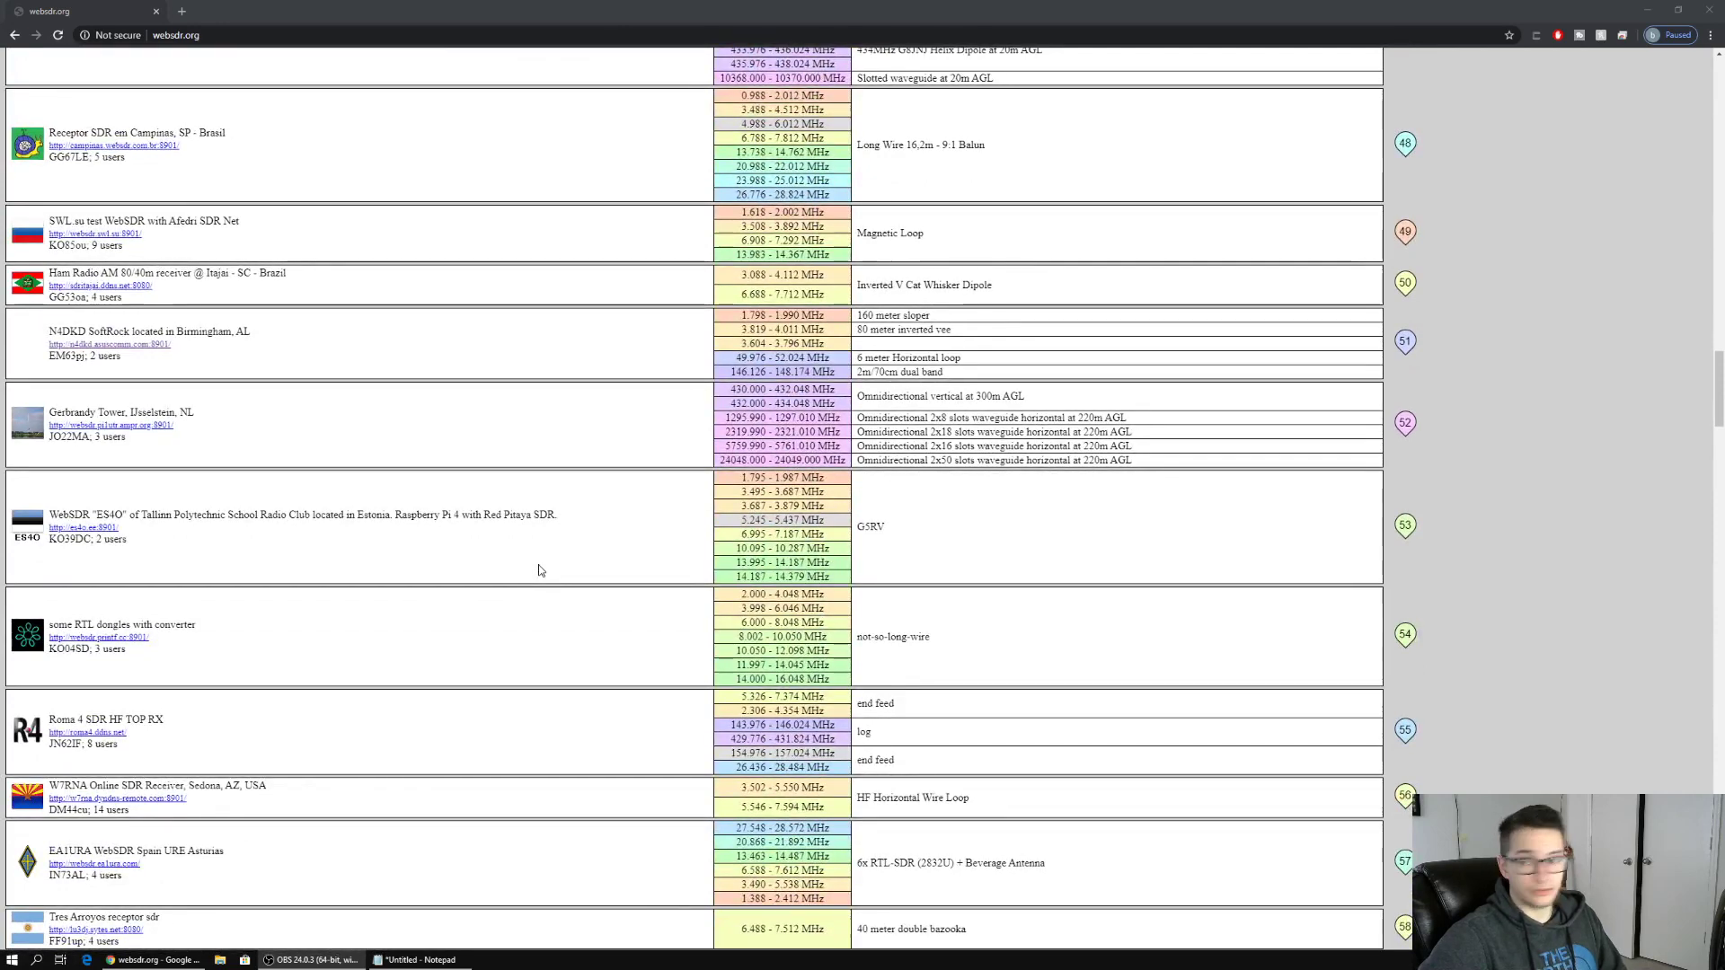
scroll(539, 571, down, 5)
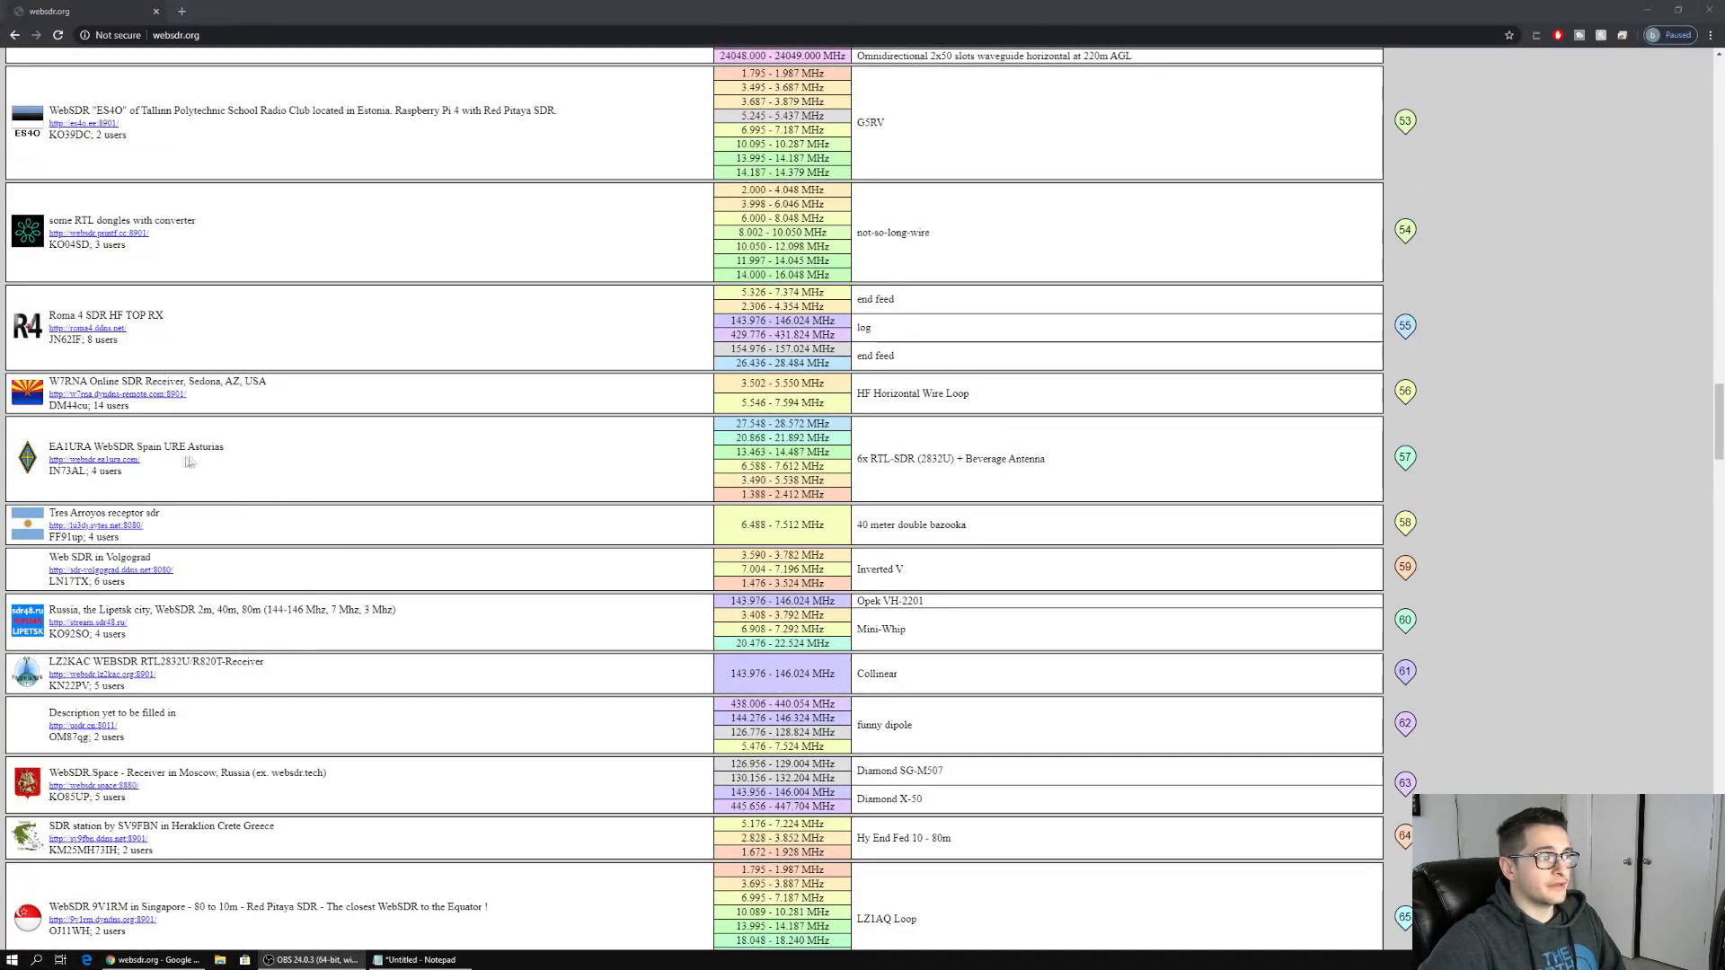
scroll(201, 458, down, 10)
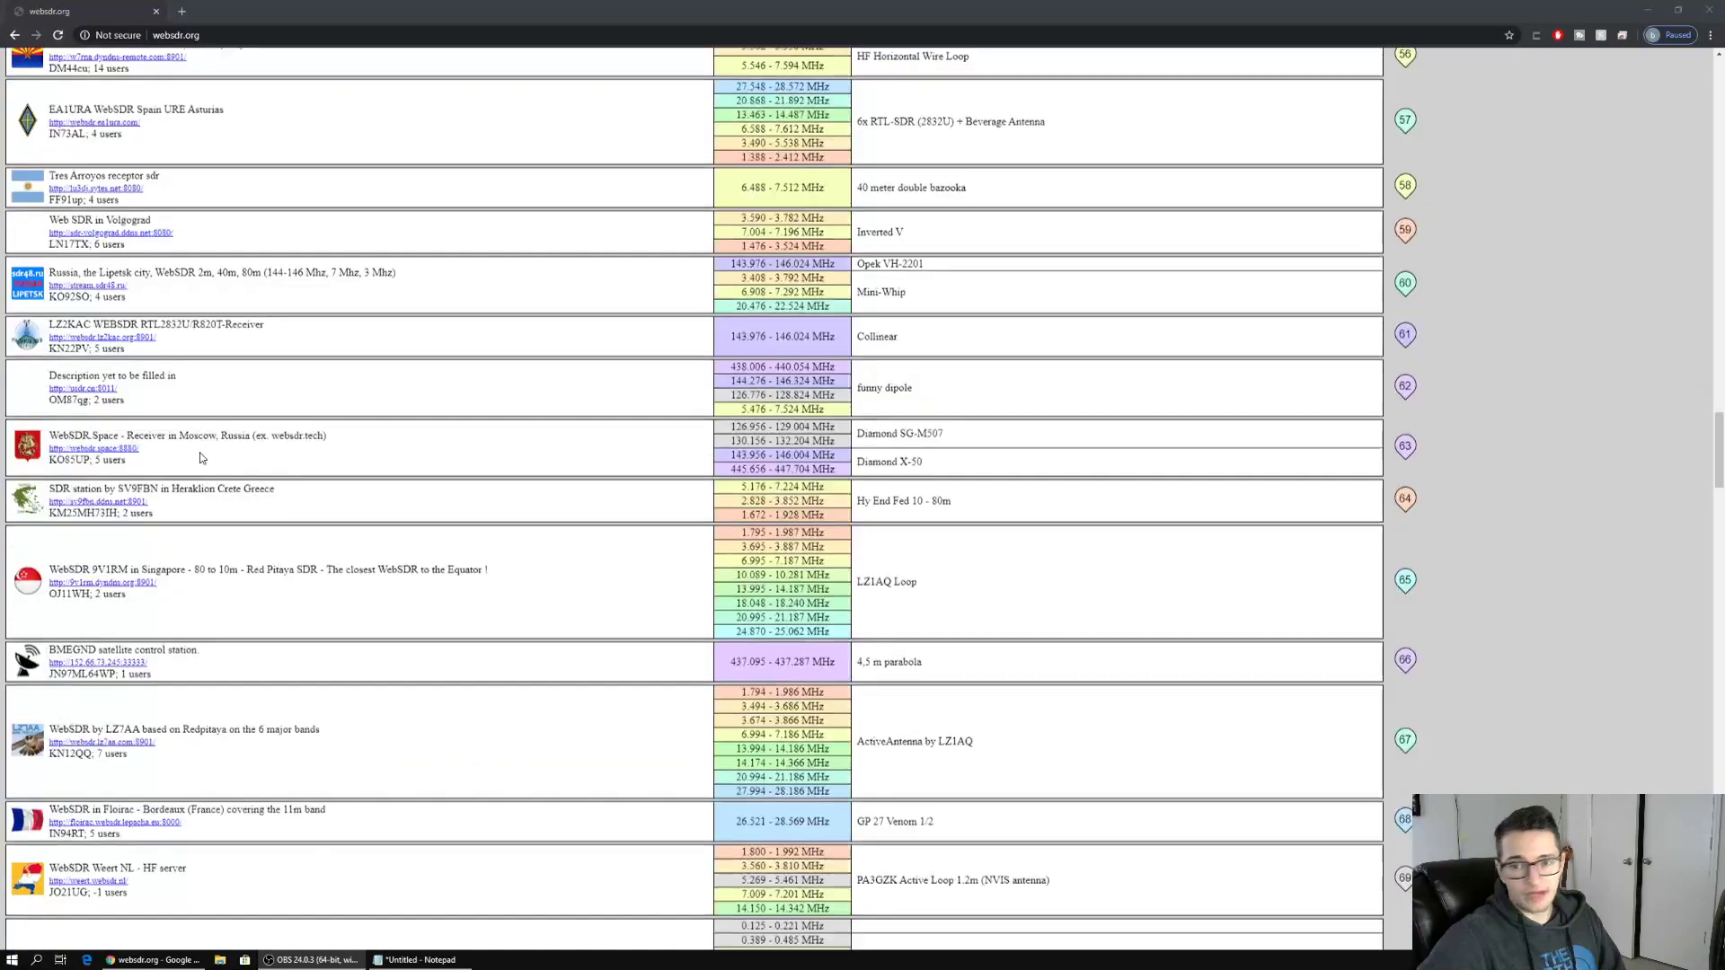
scroll(200, 458, down, 2)
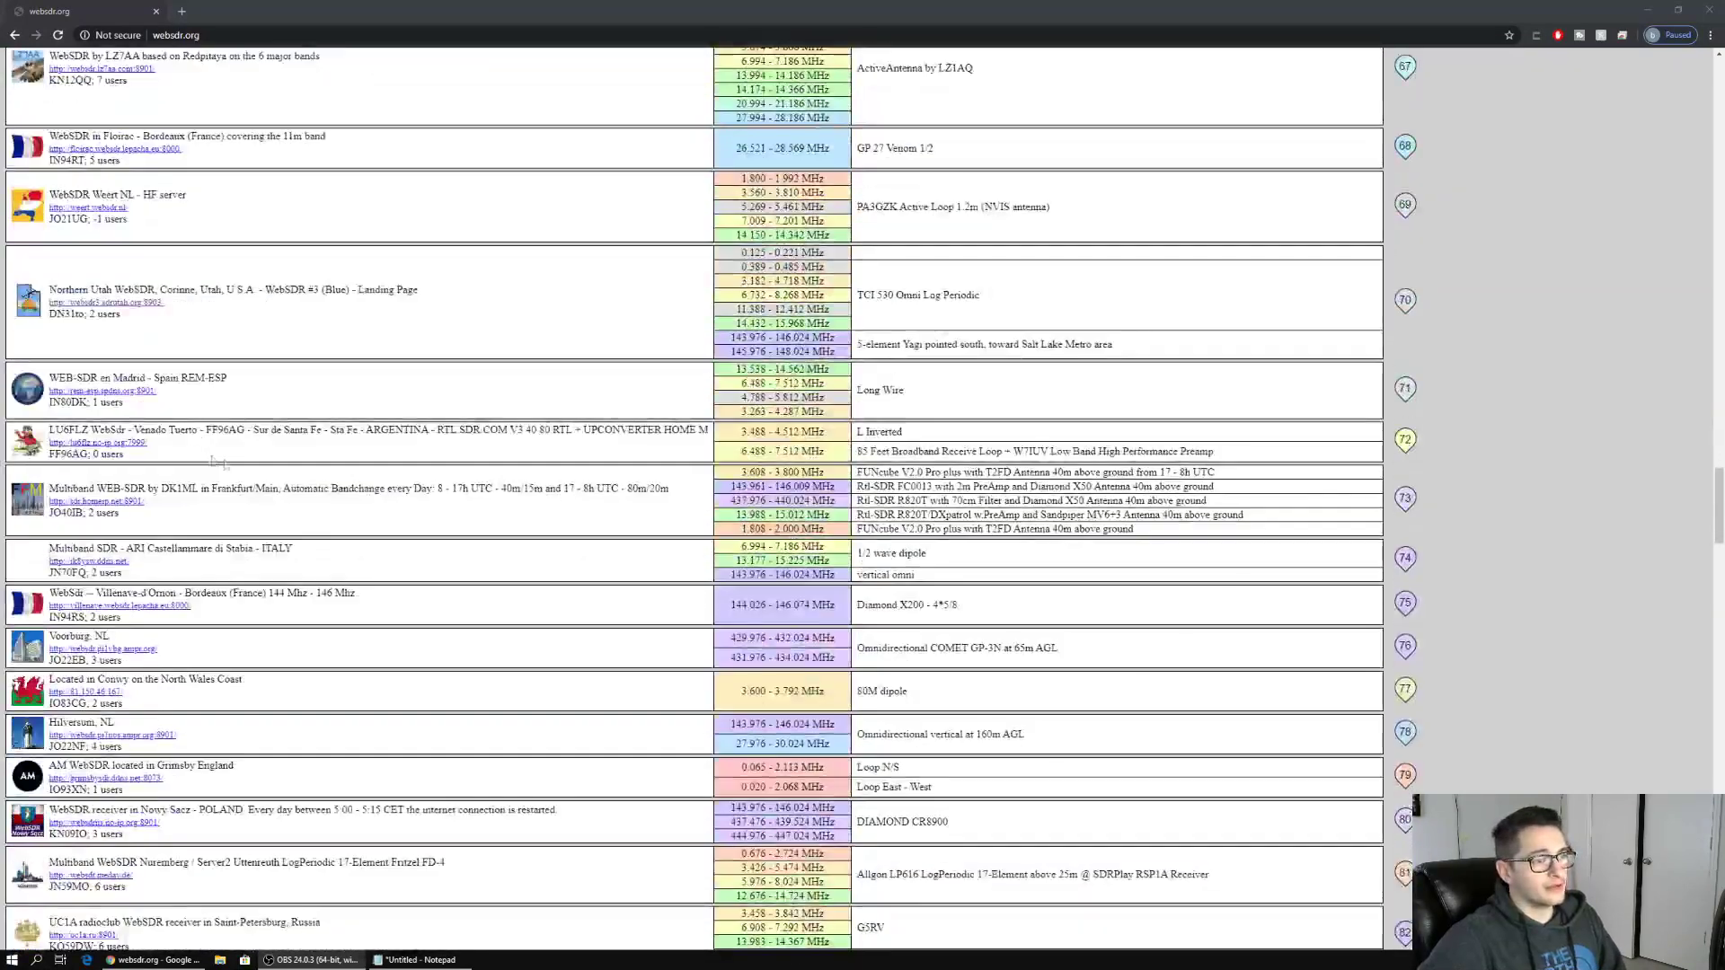
scroll(811, 530, down, 4)
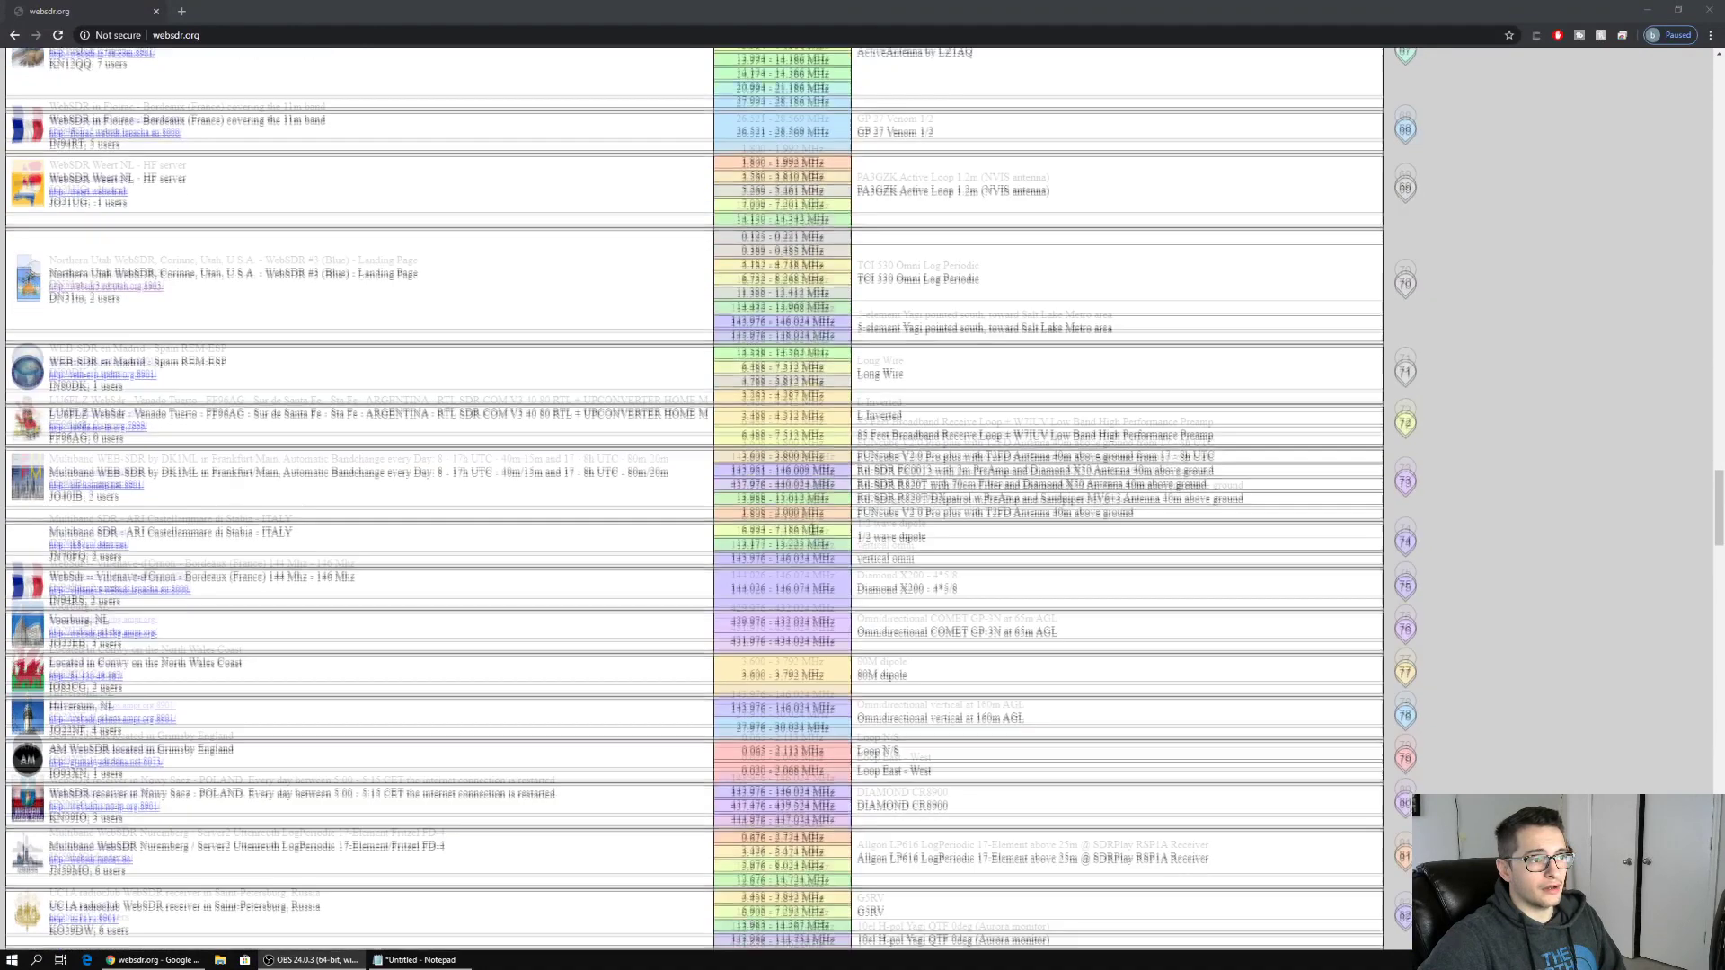
scroll(812, 530, down, 2)
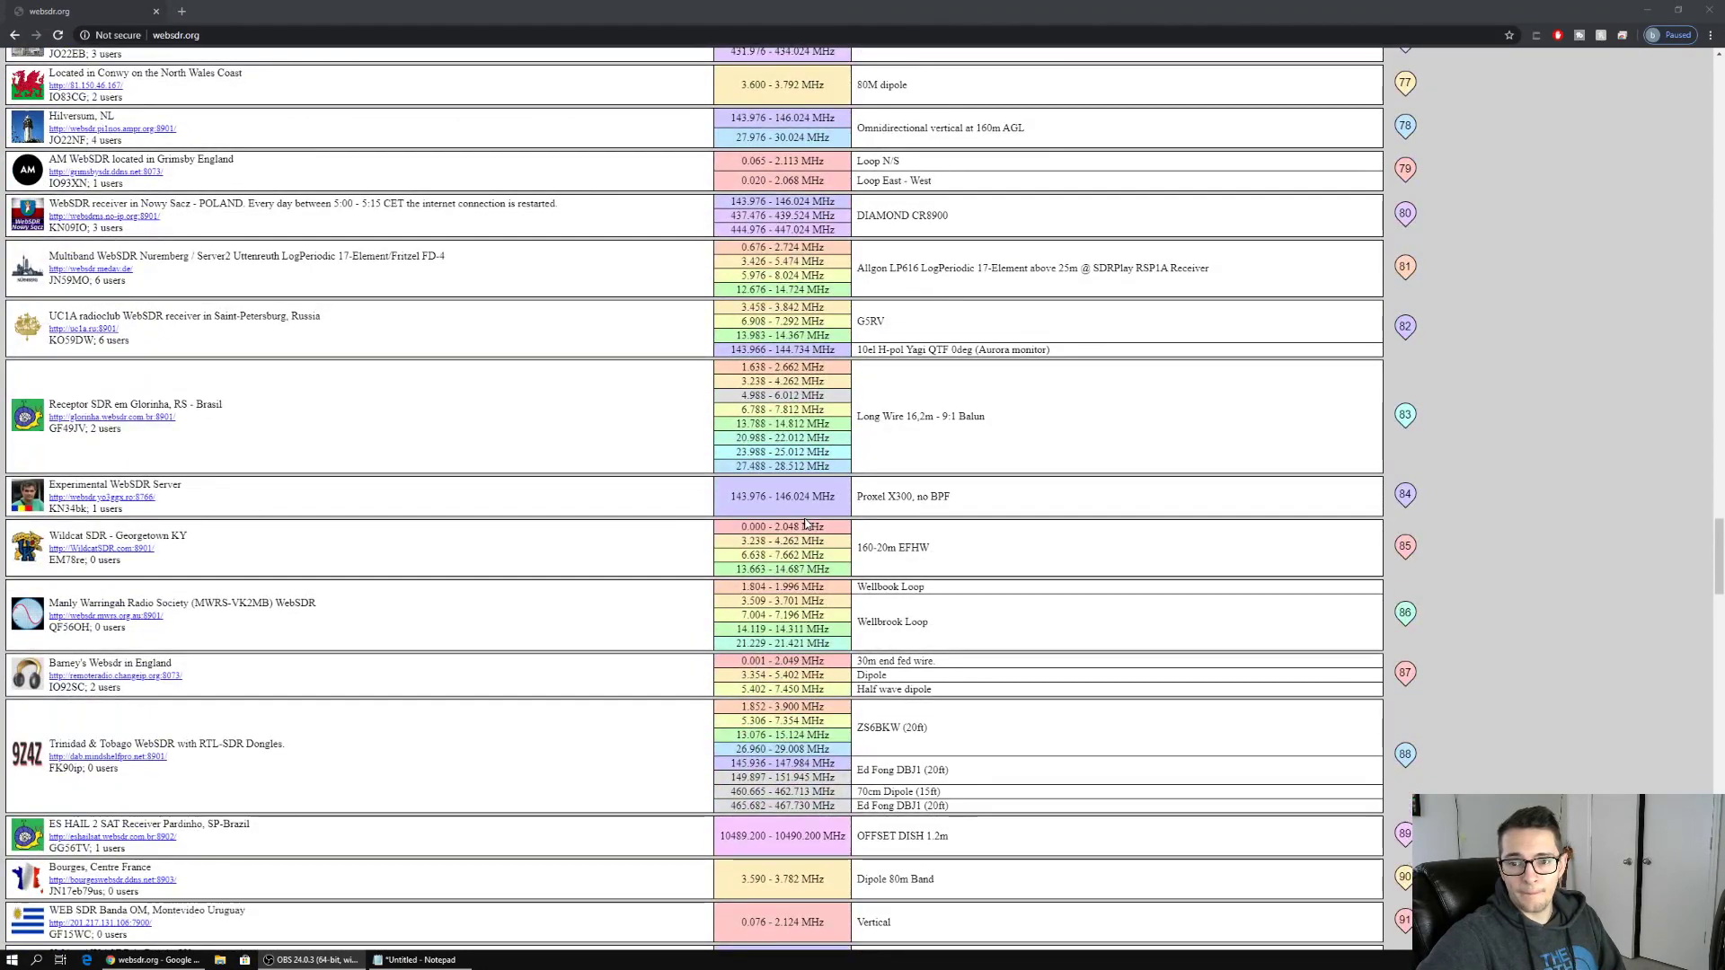
scroll(804, 523, down, 10)
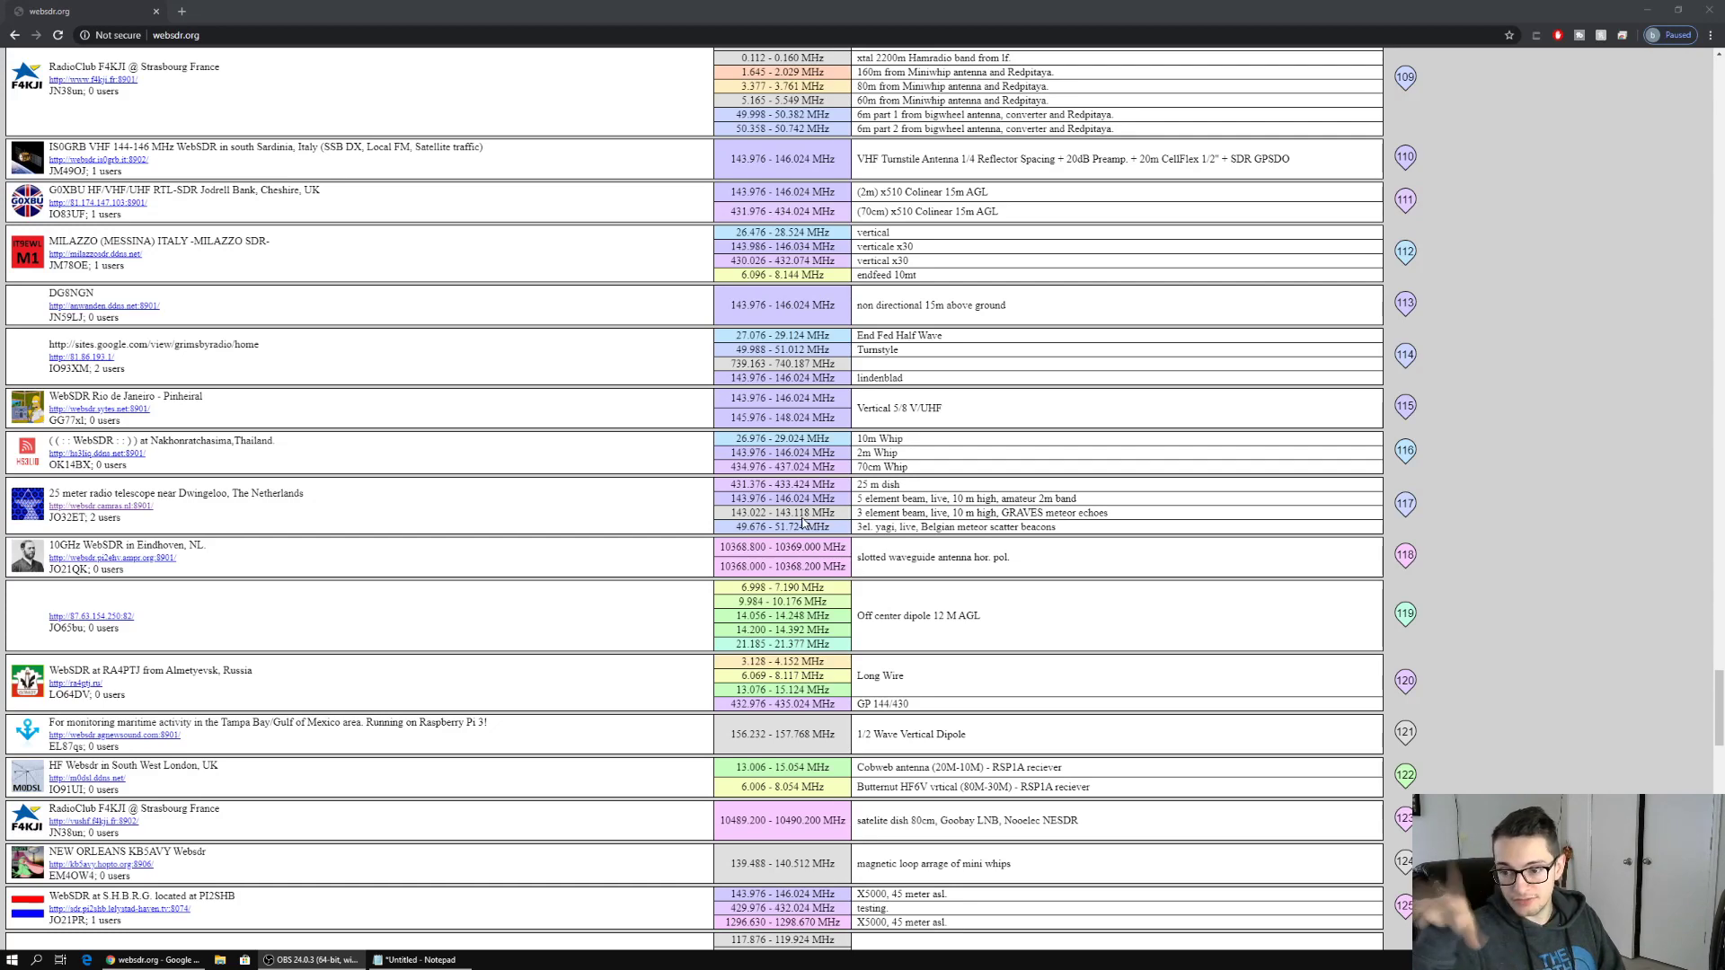
scroll(795, 508, down, 10)
scroll(785, 497, down, 10)
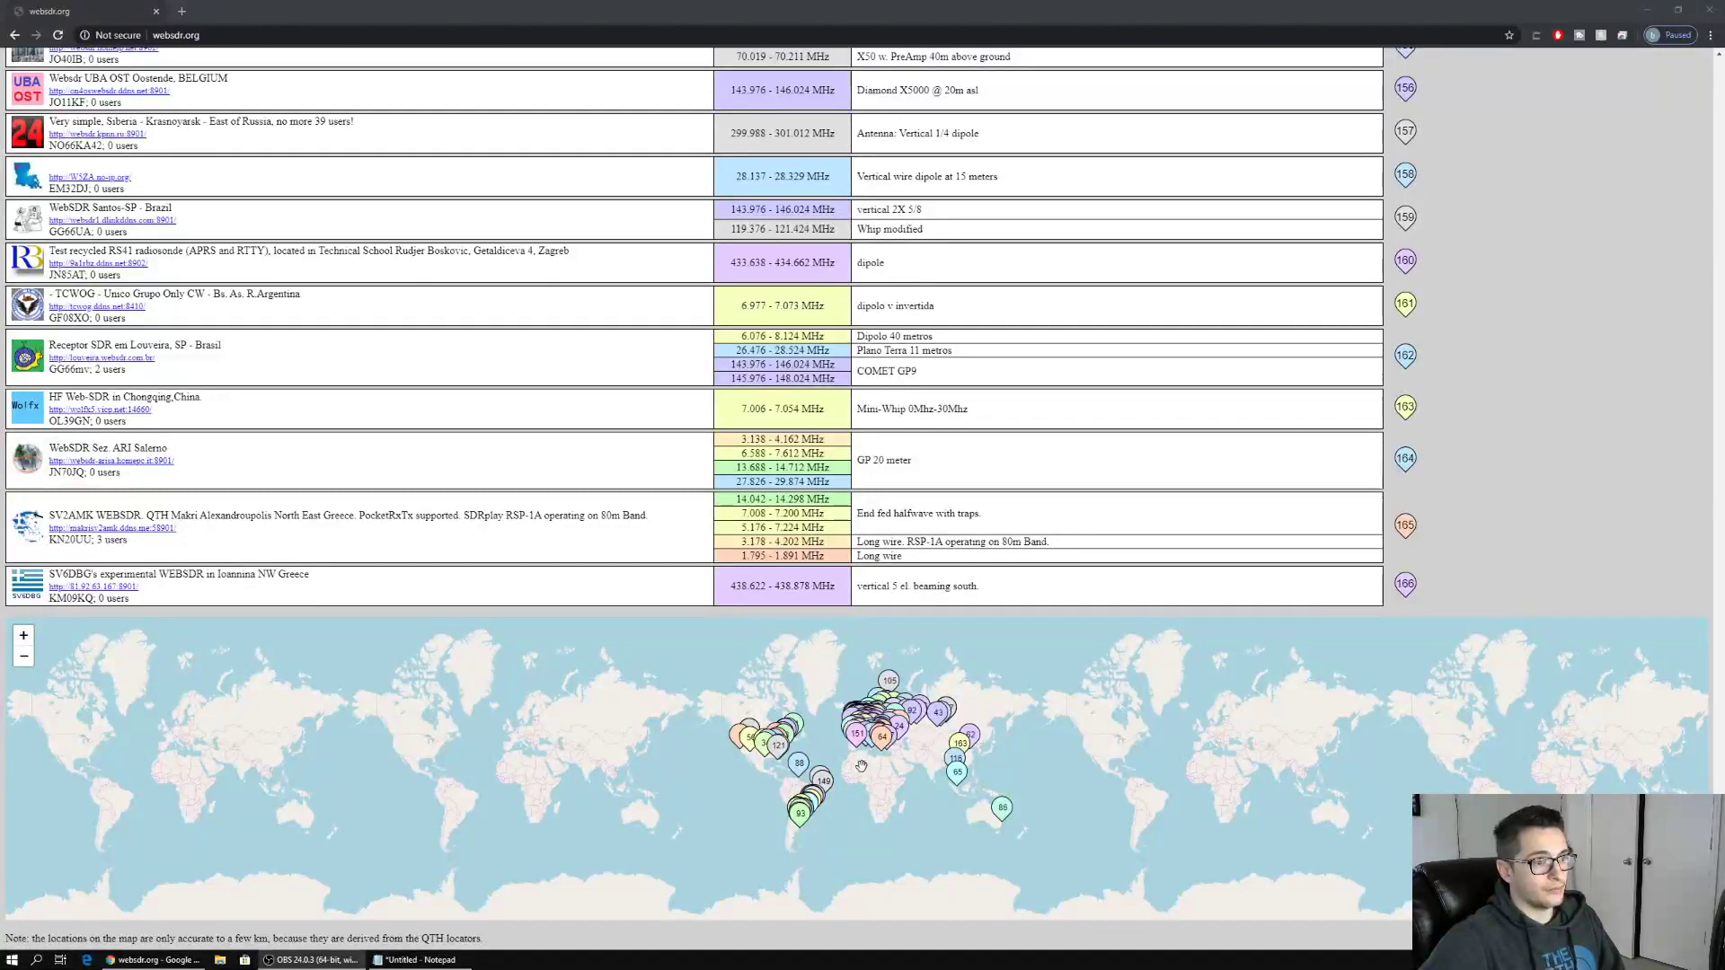
Zoom the map to Florida and open the Tampa Bay maritime receiver from its marker
scroll(858, 757, up, 3)
scroll(853, 759, down, 3)
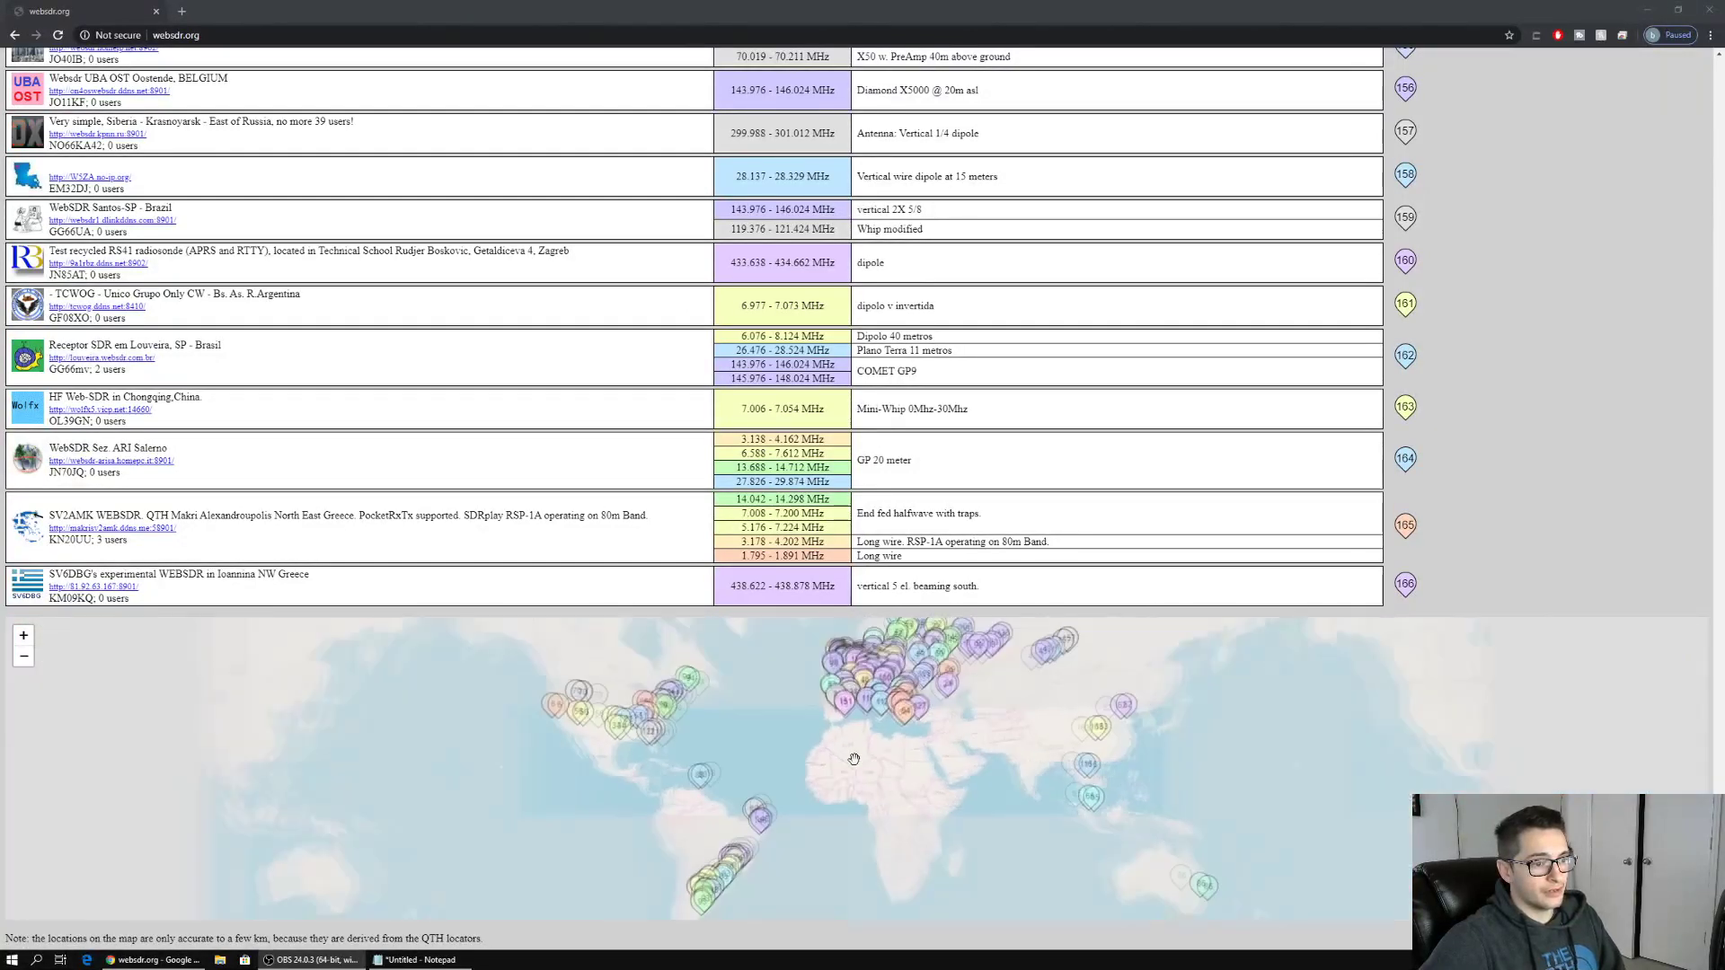
scroll(840, 788, up, 4)
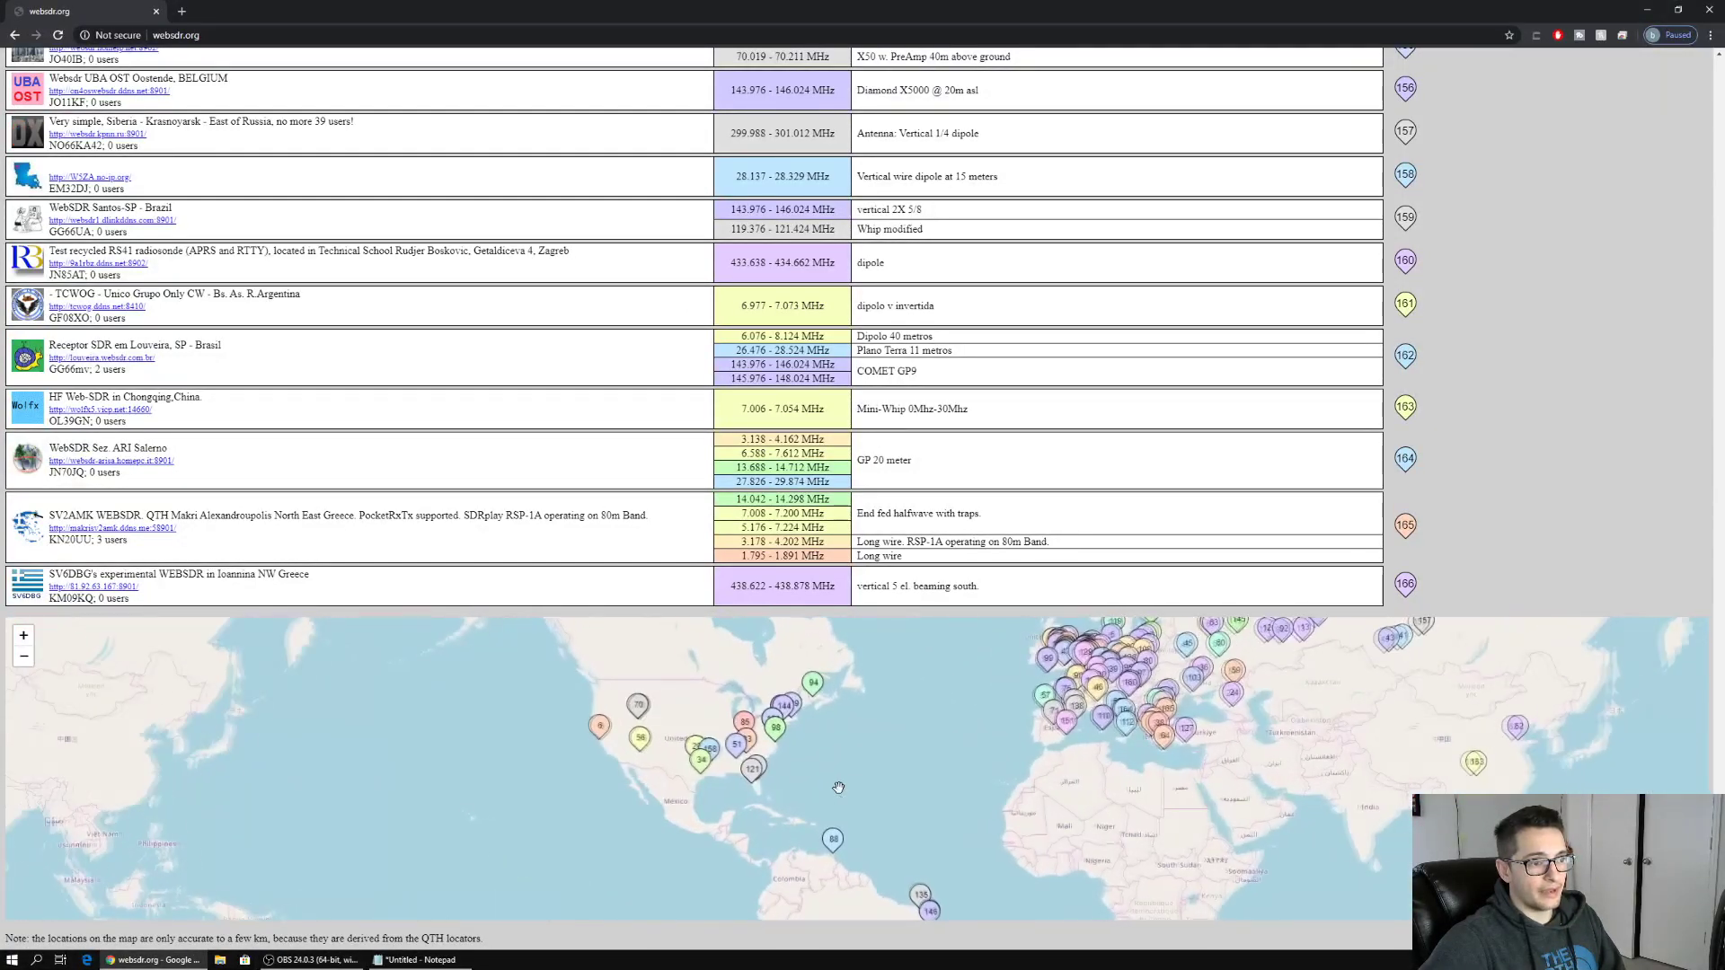
scroll(961, 782, down, 1)
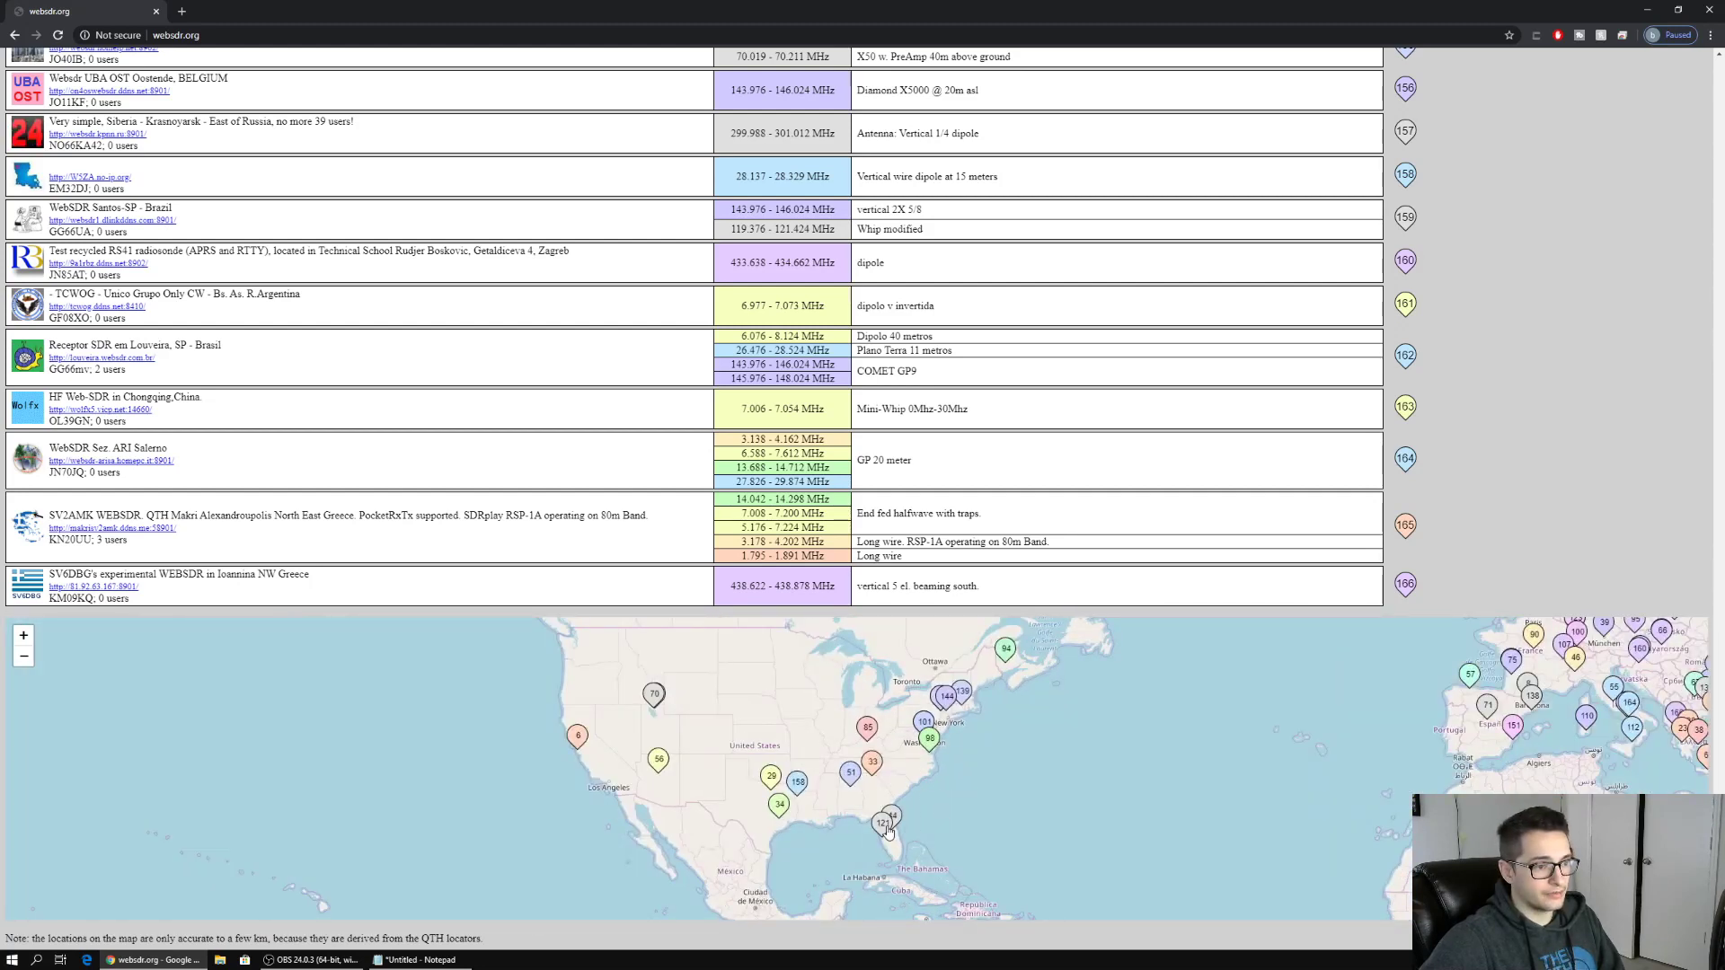
click(889, 828)
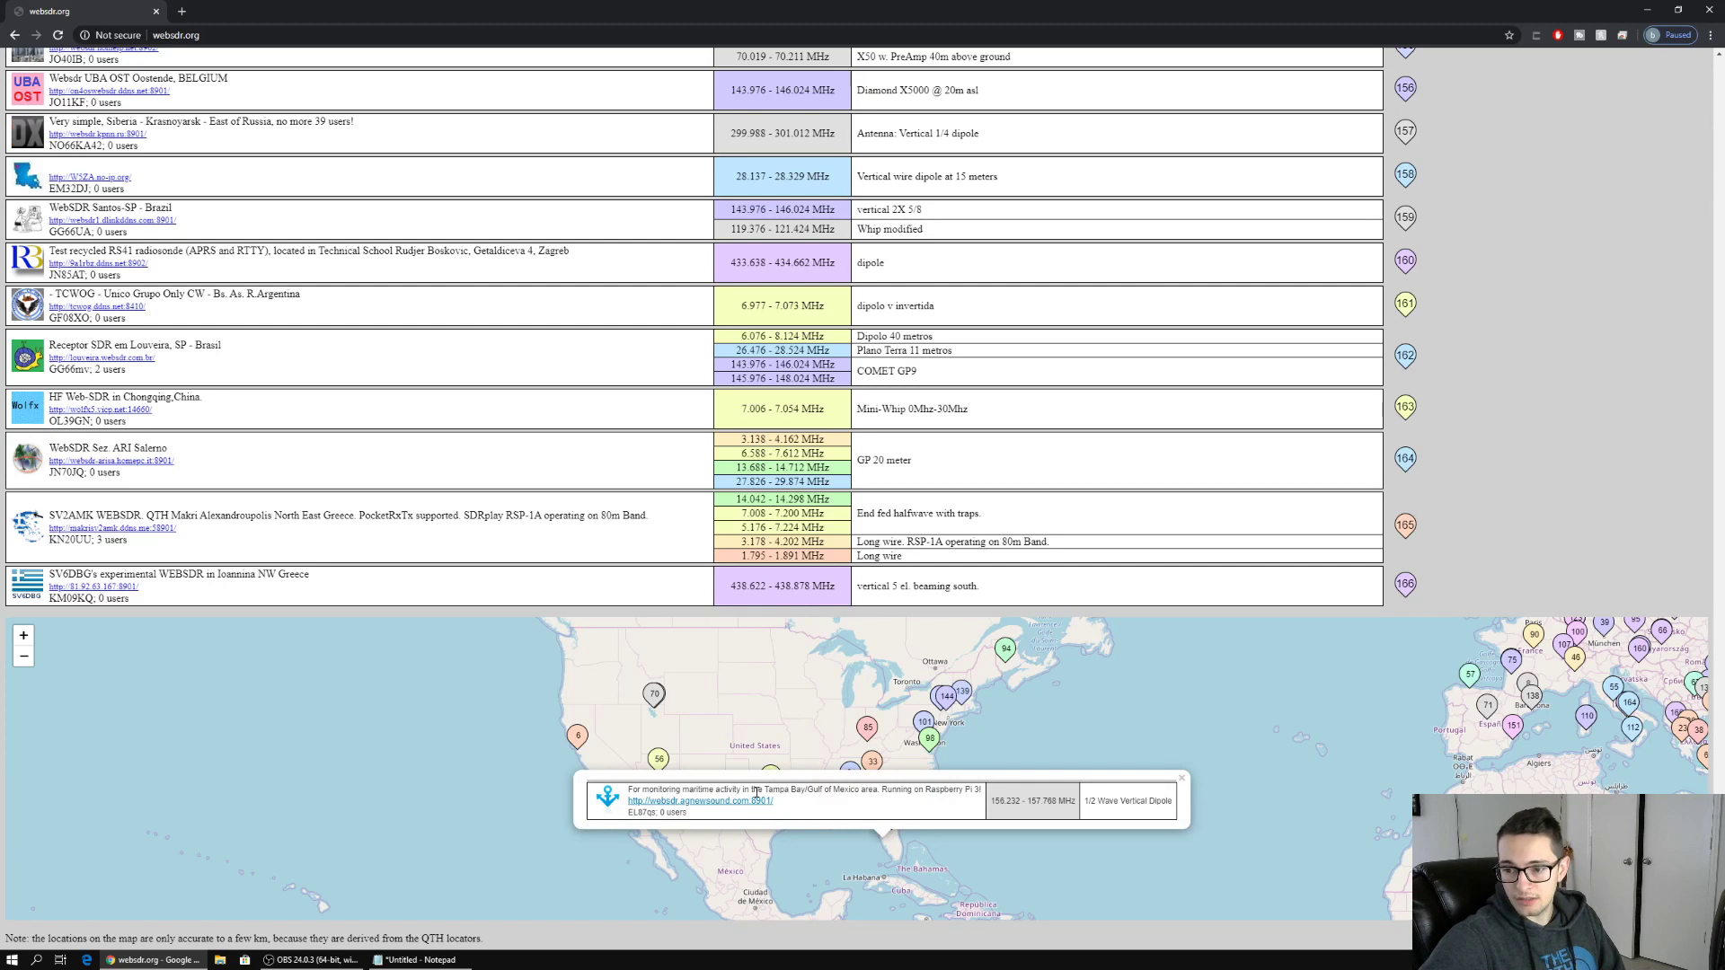
click(747, 800)
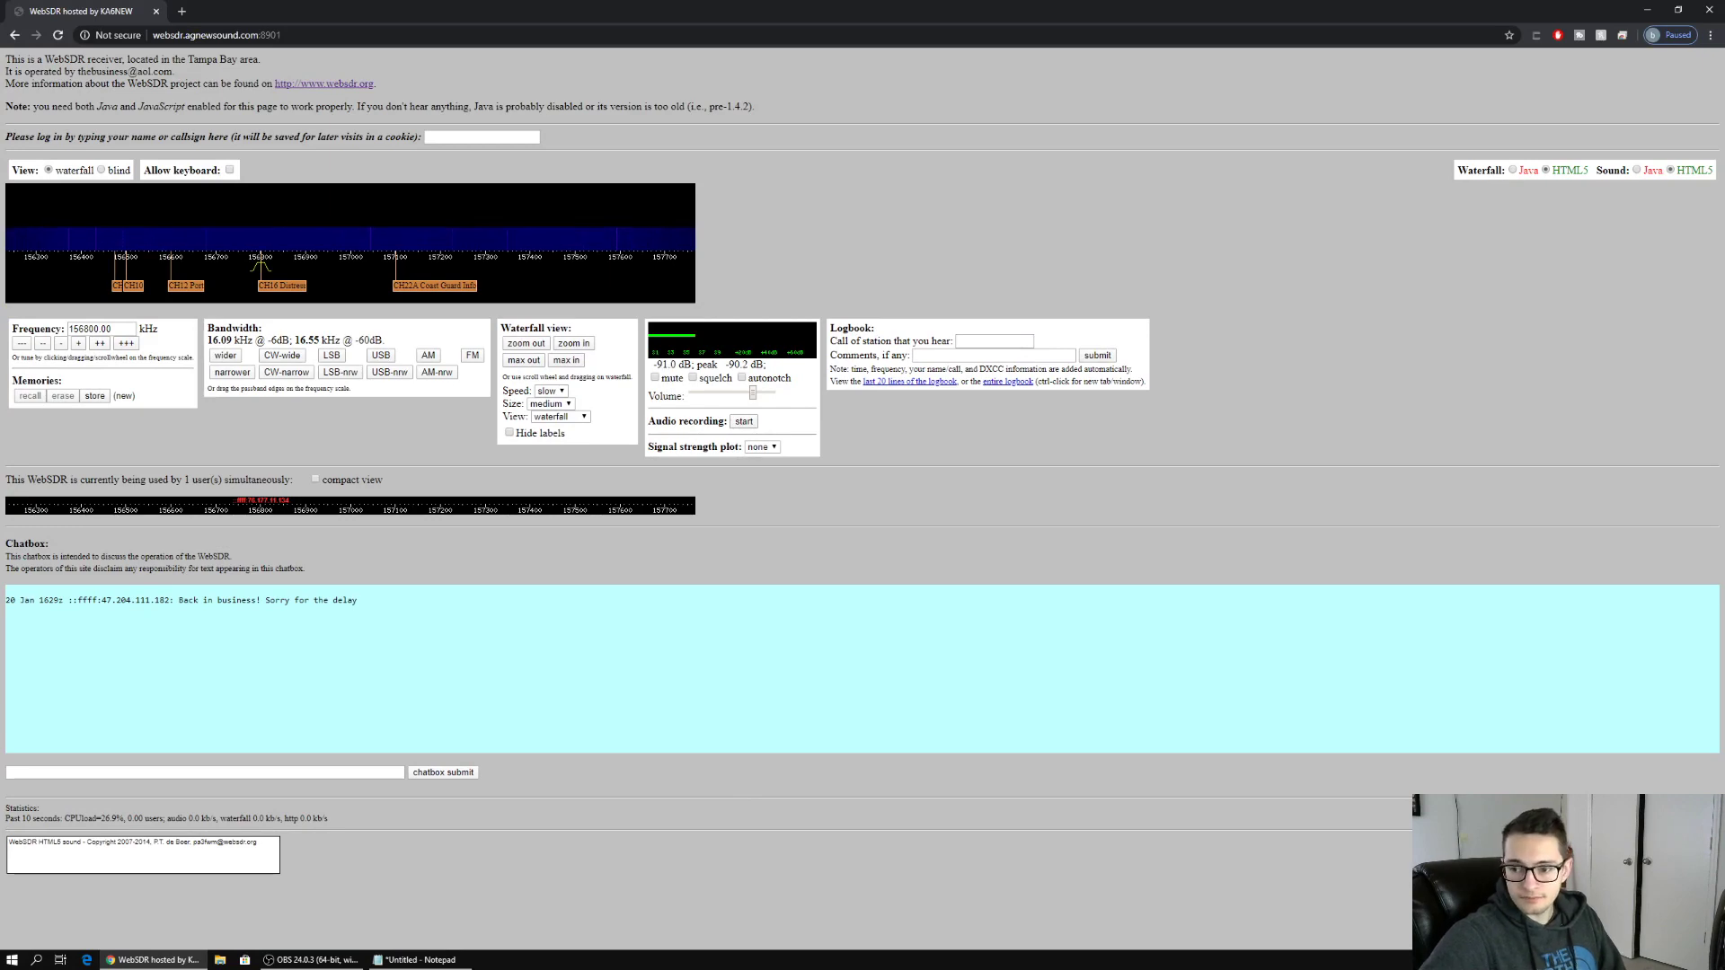
key(alt+Left)
Focus the Chrome window showing the websdr.org receiver list
click(1574, 645)
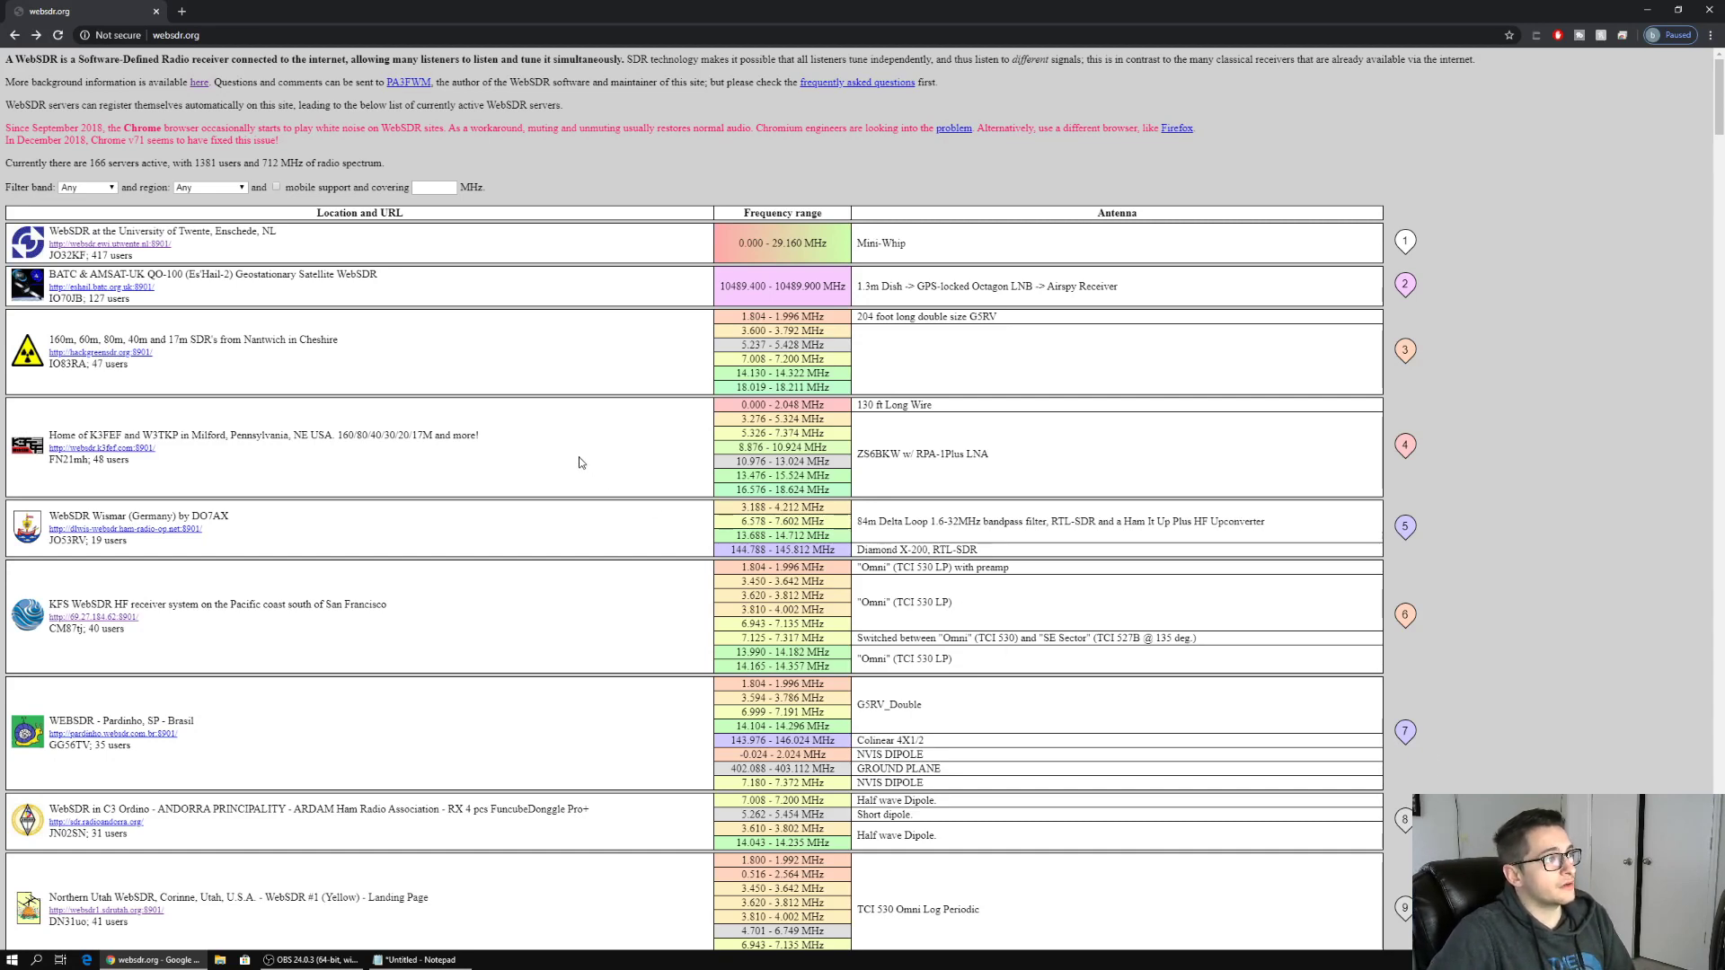
Scroll the server list and open the Pardinho, SP - Brasil receiver
scroll(456, 537, down, 5)
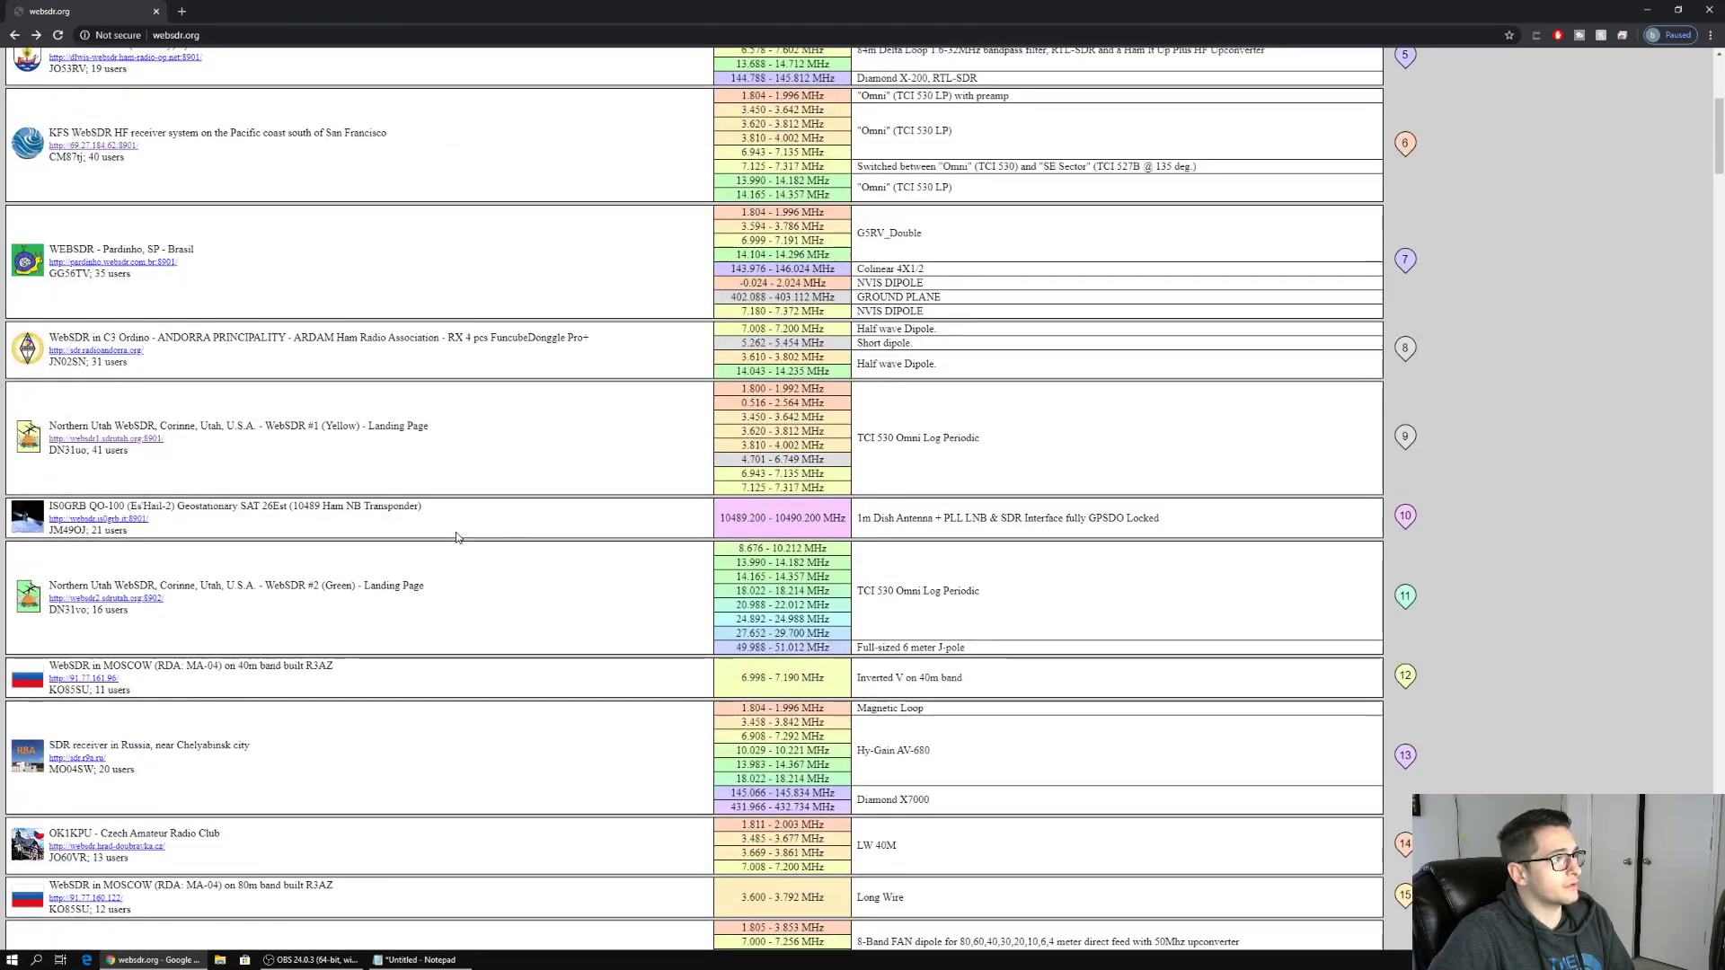
click(133, 261)
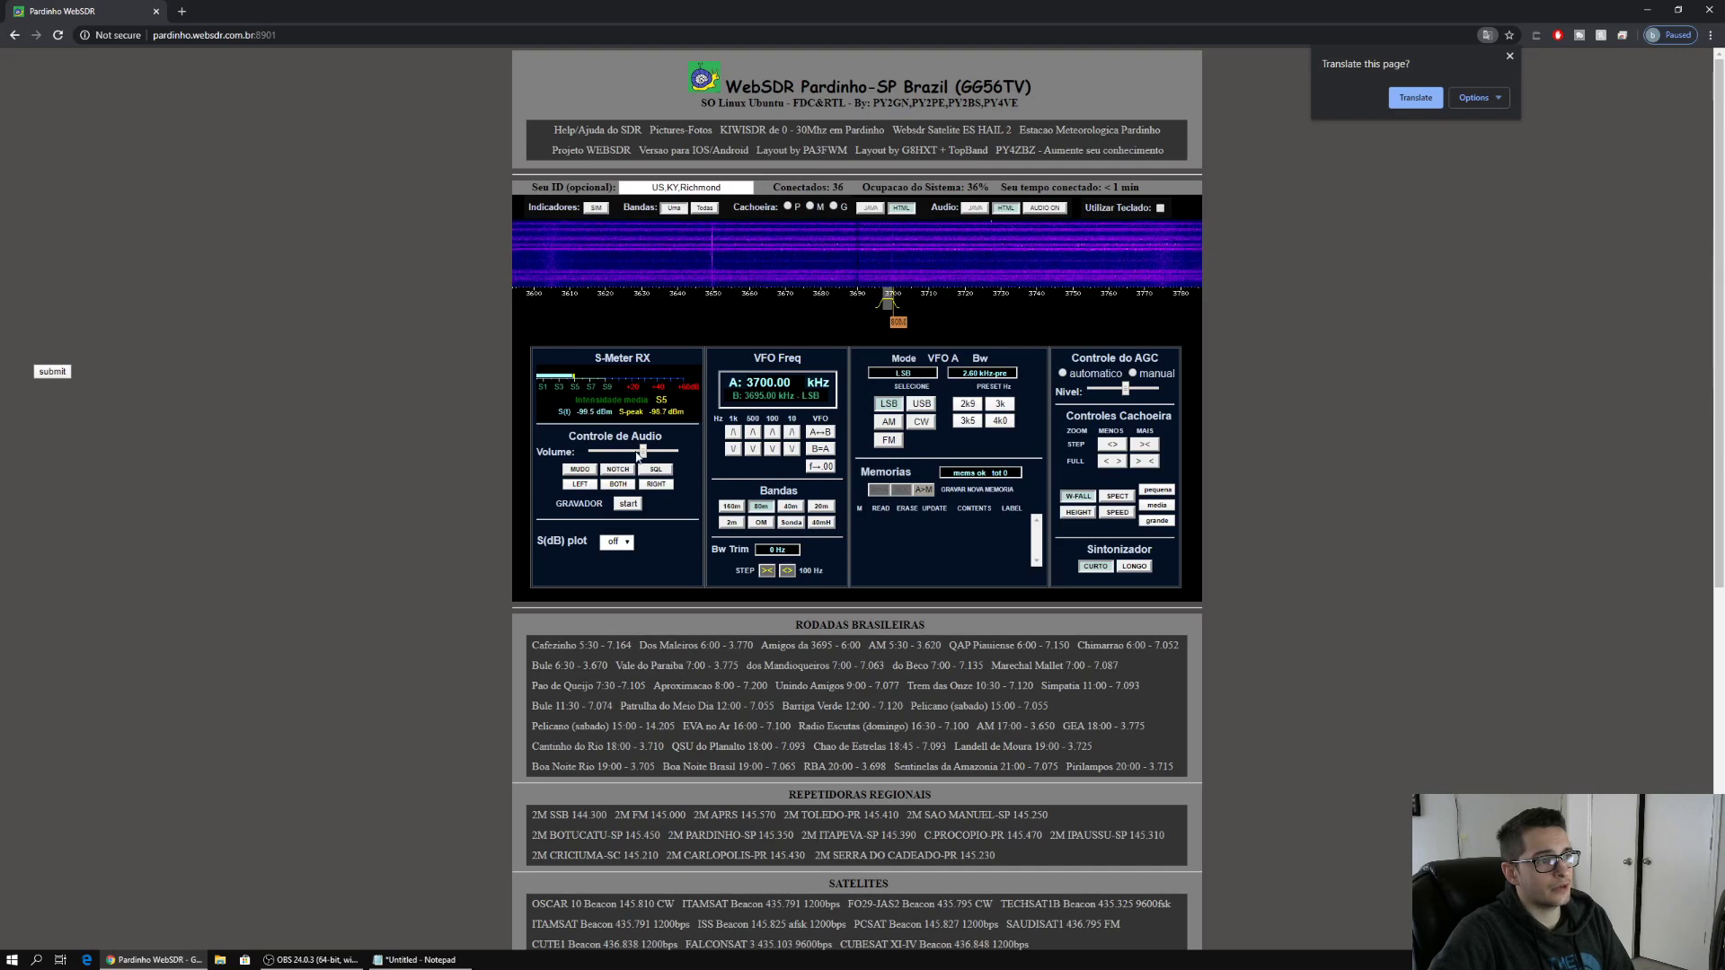
Nudge the Pardinho receiver's volume slider up slightly and scroll the page down and back
drag(637, 454, 647, 451)
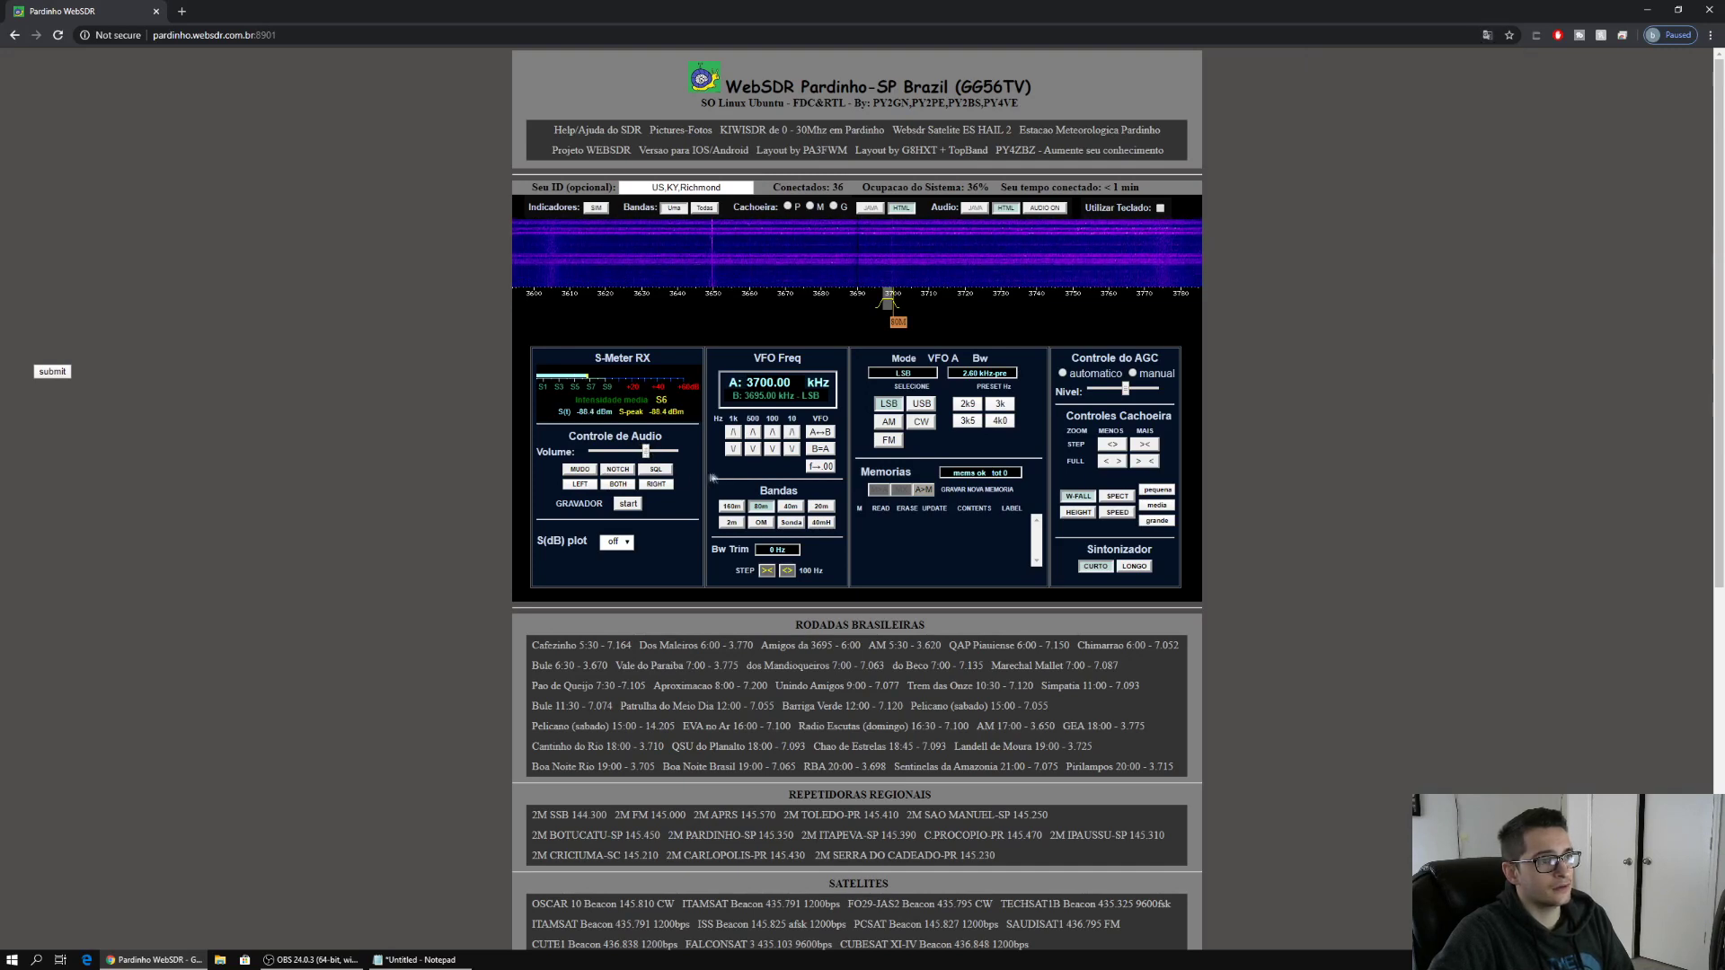
scroll(744, 477, down, 3)
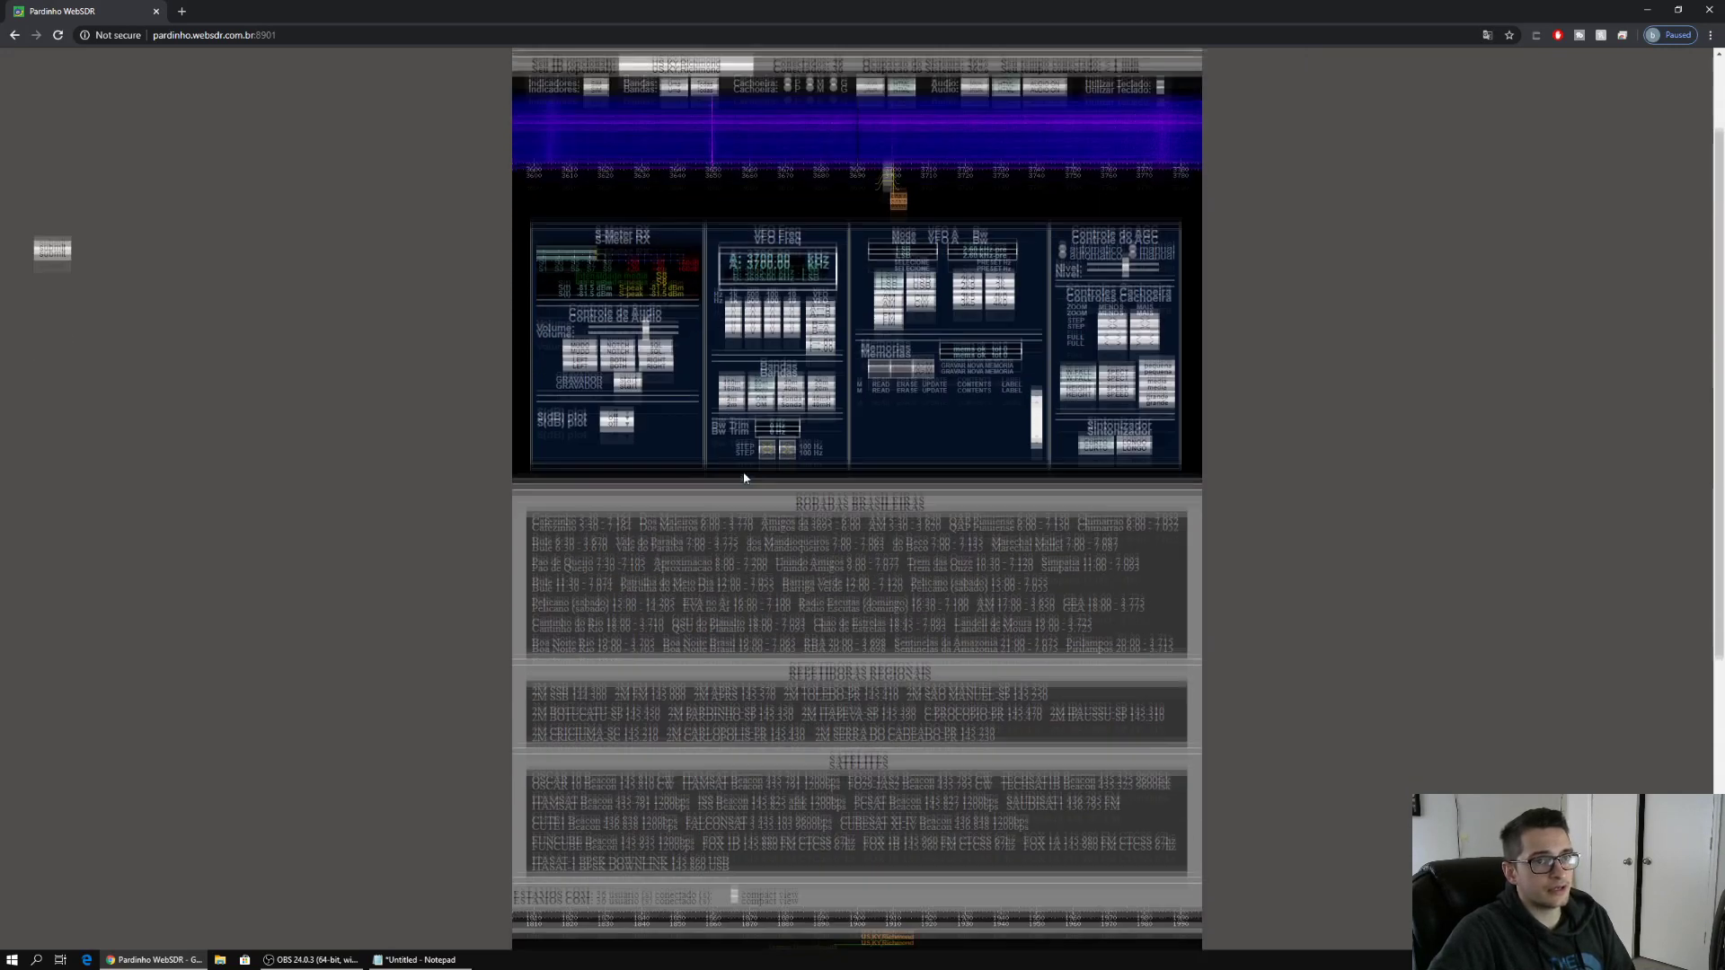
scroll(744, 478, down, 4)
scroll(773, 555, up, 7)
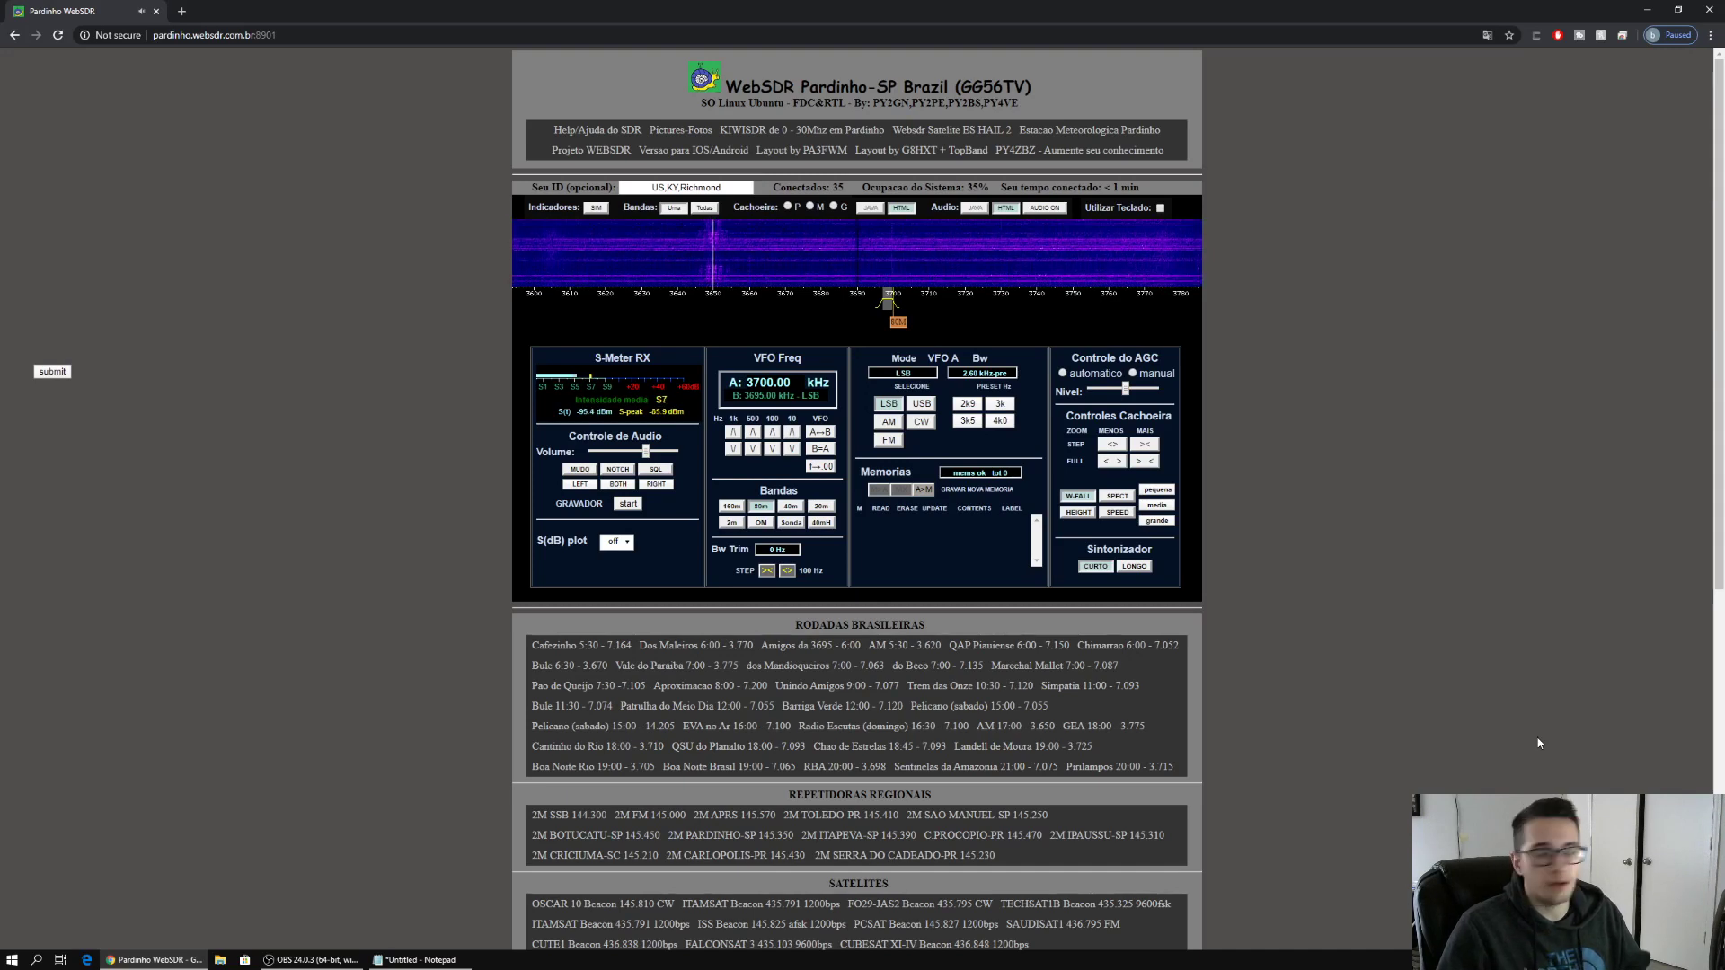
Zoom the Pardinho waterfall and tune the 3651.40 kHz signal in AM
drag(1155, 274, 845, 280)
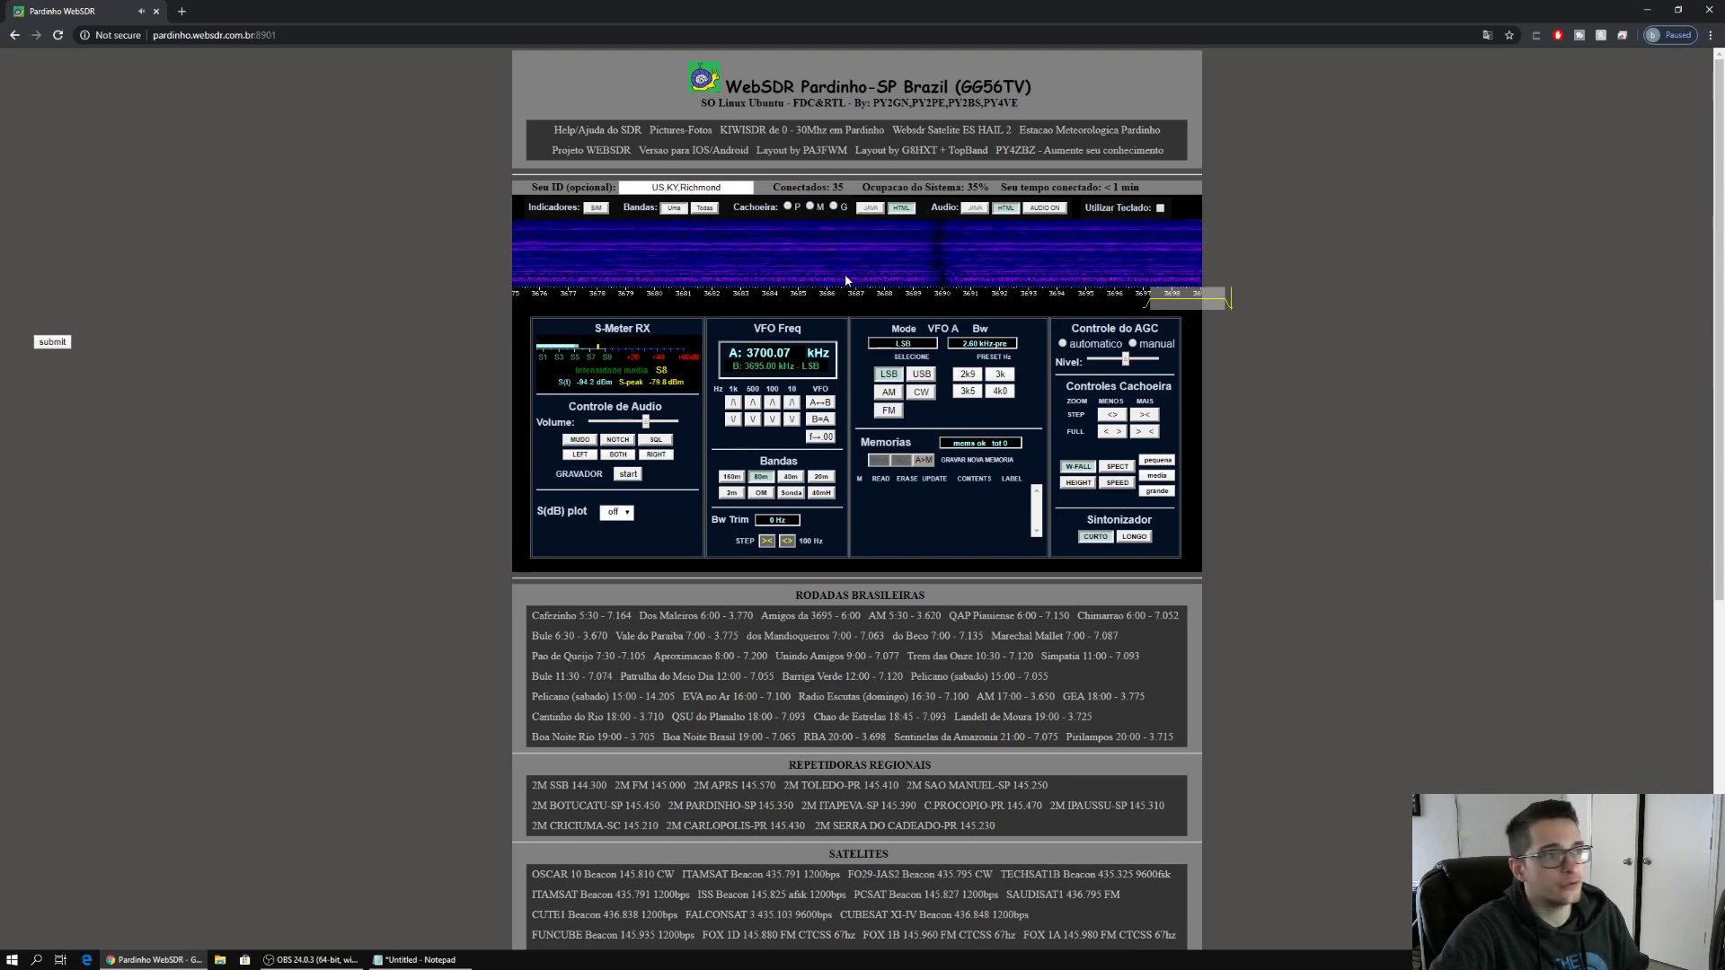
scroll(846, 280, down, 3)
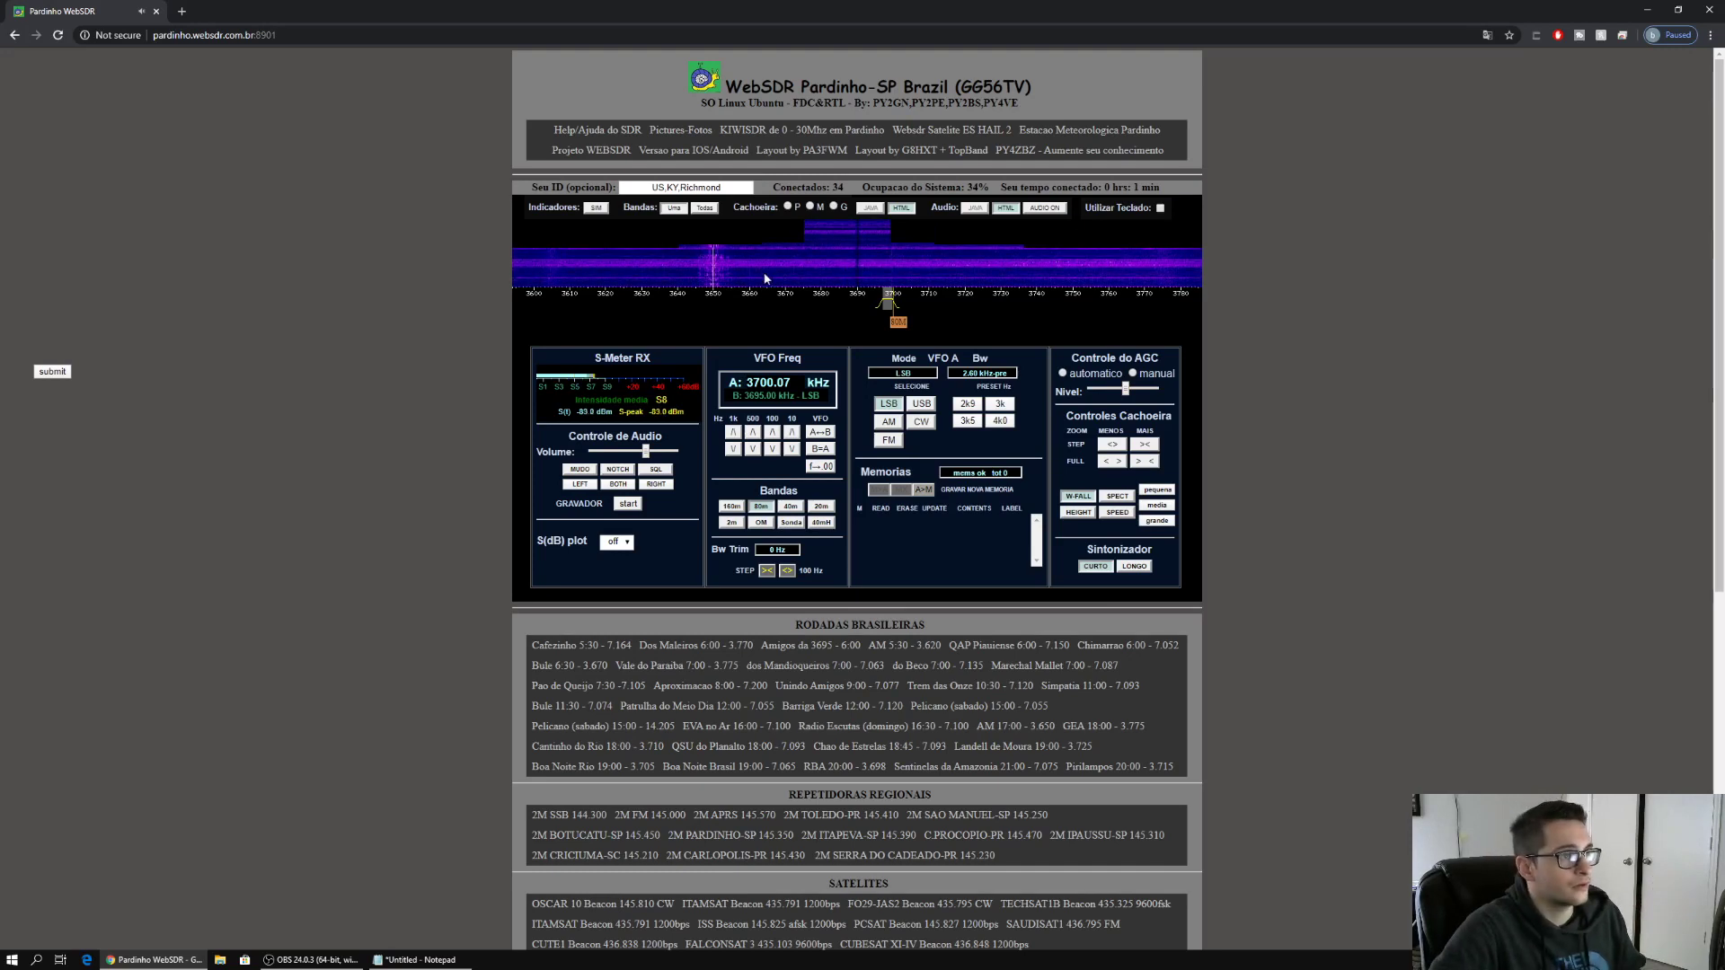
scroll(716, 283, up, 1)
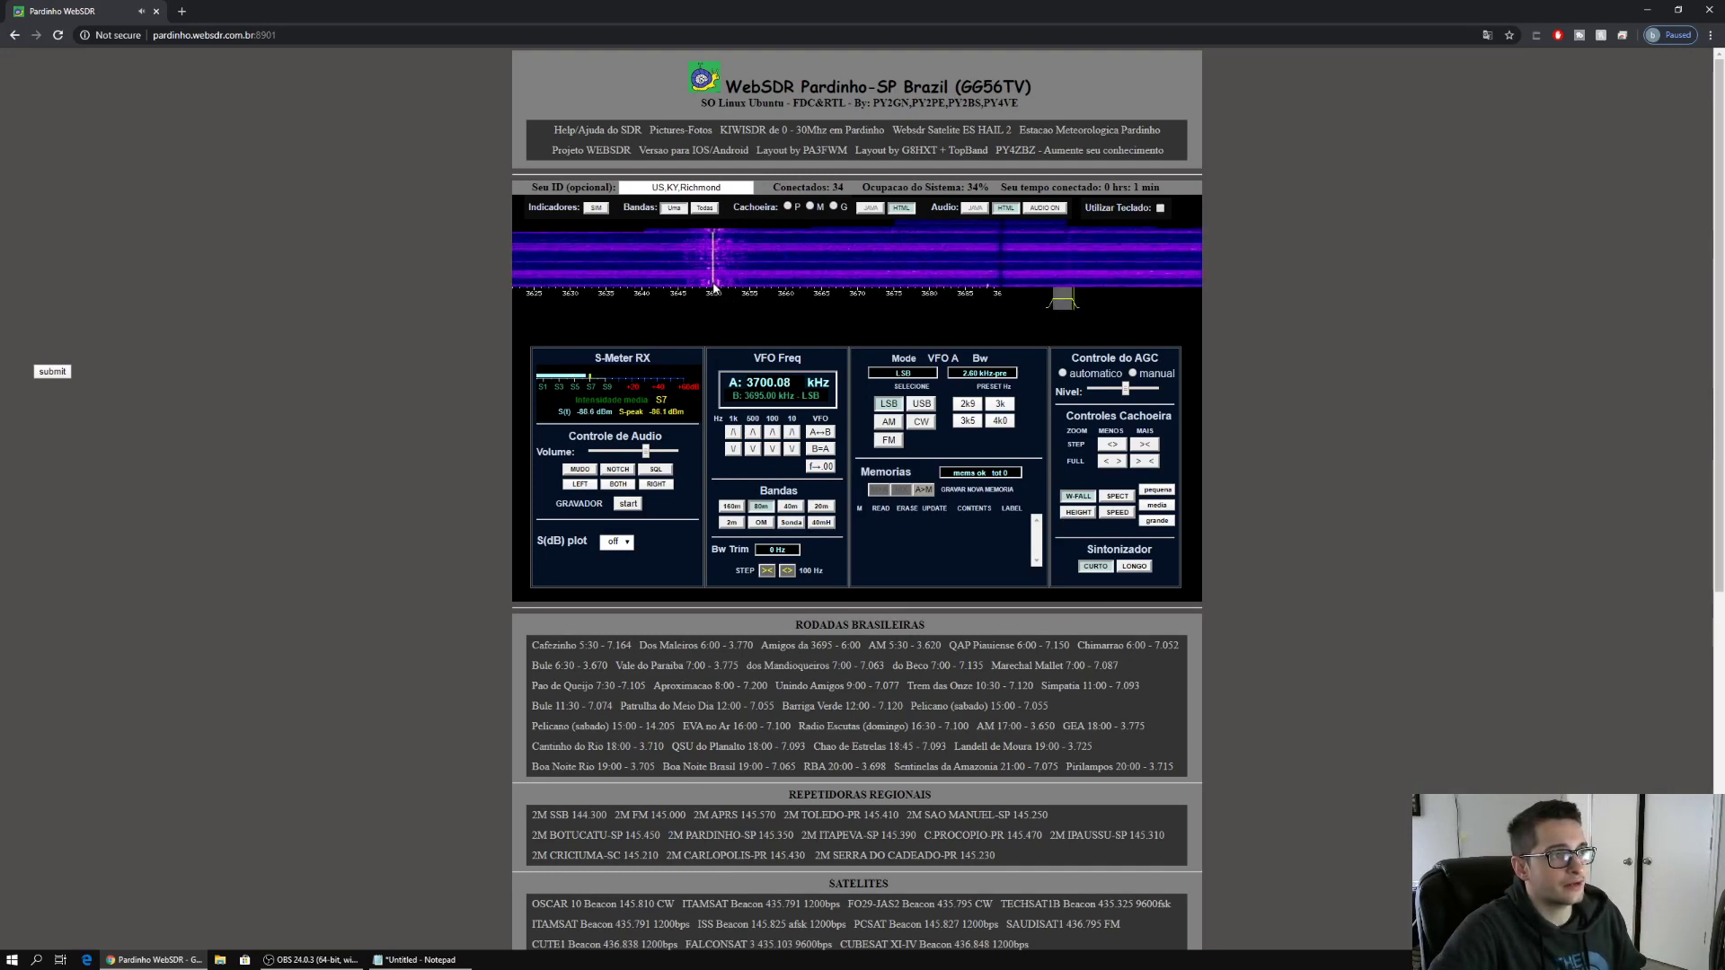
scroll(714, 286, up, 2)
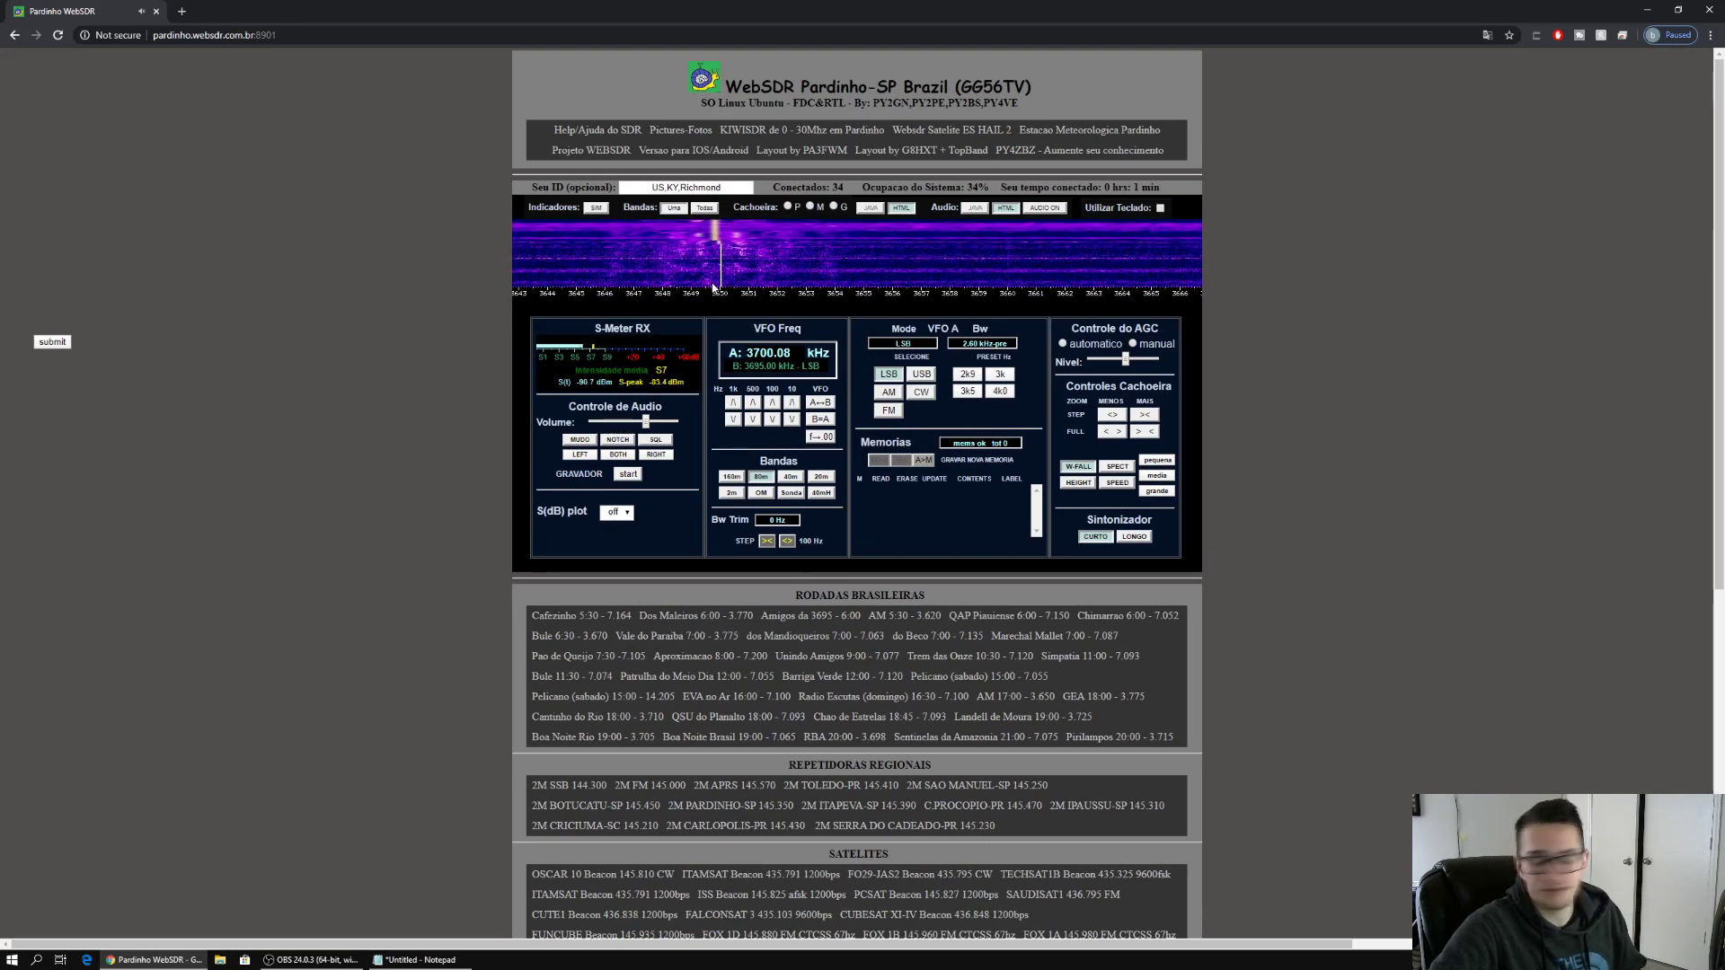
click(720, 296)
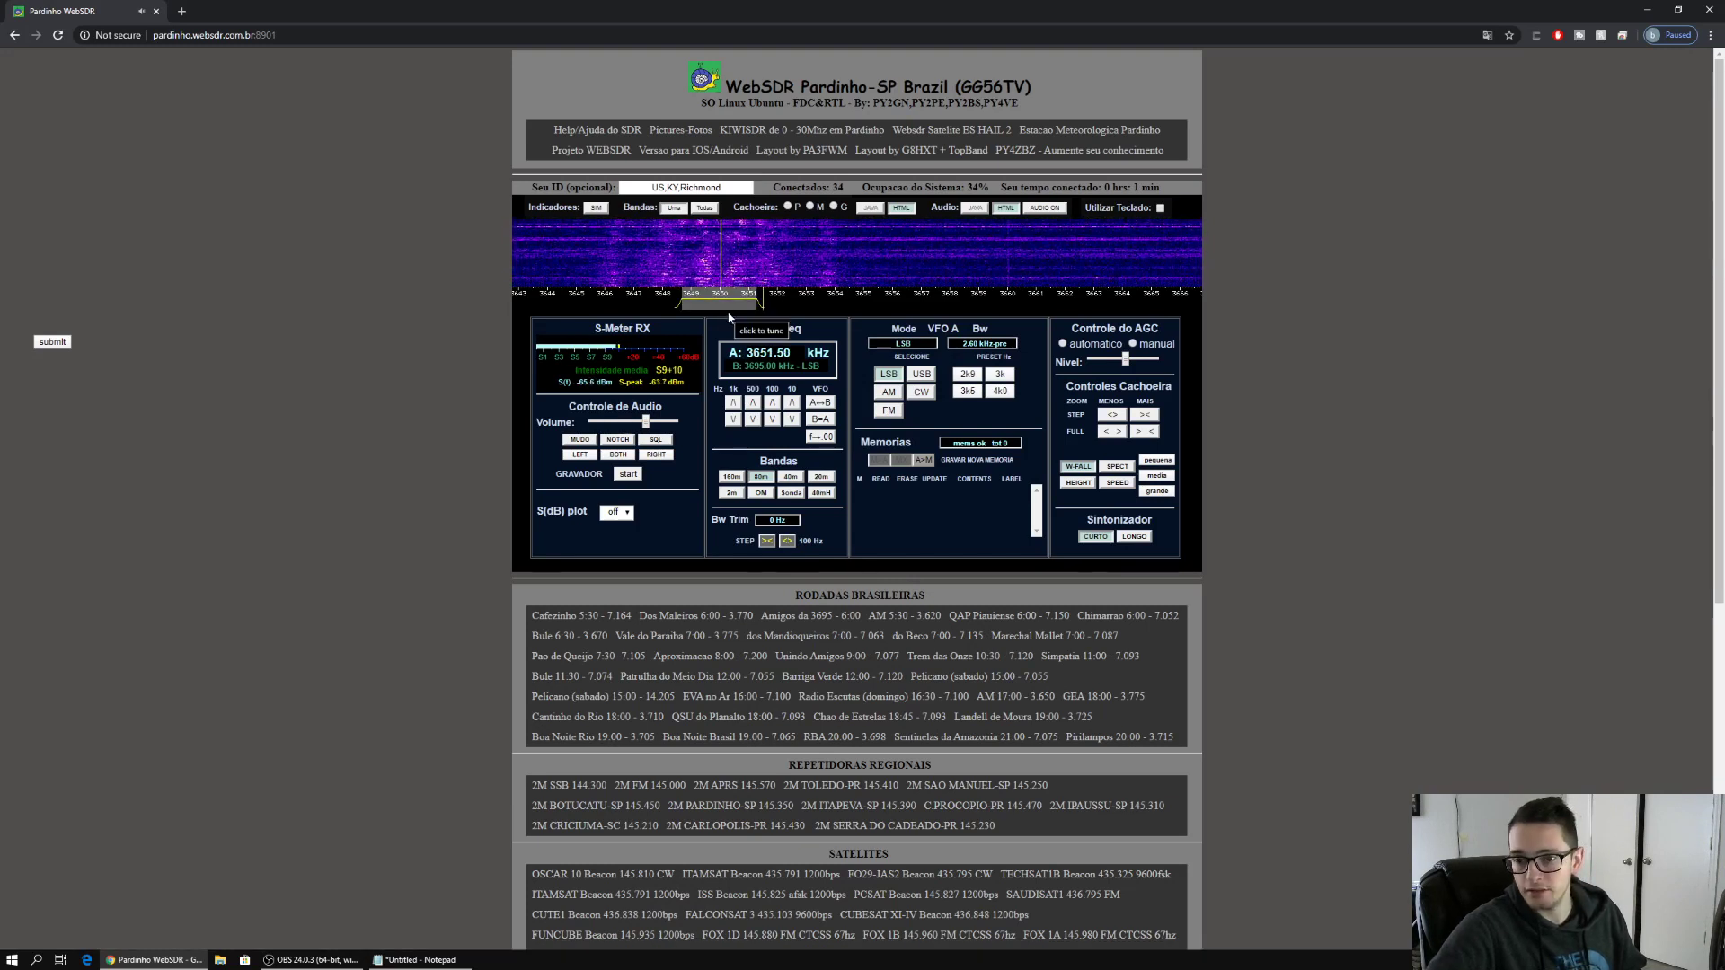
click(890, 392)
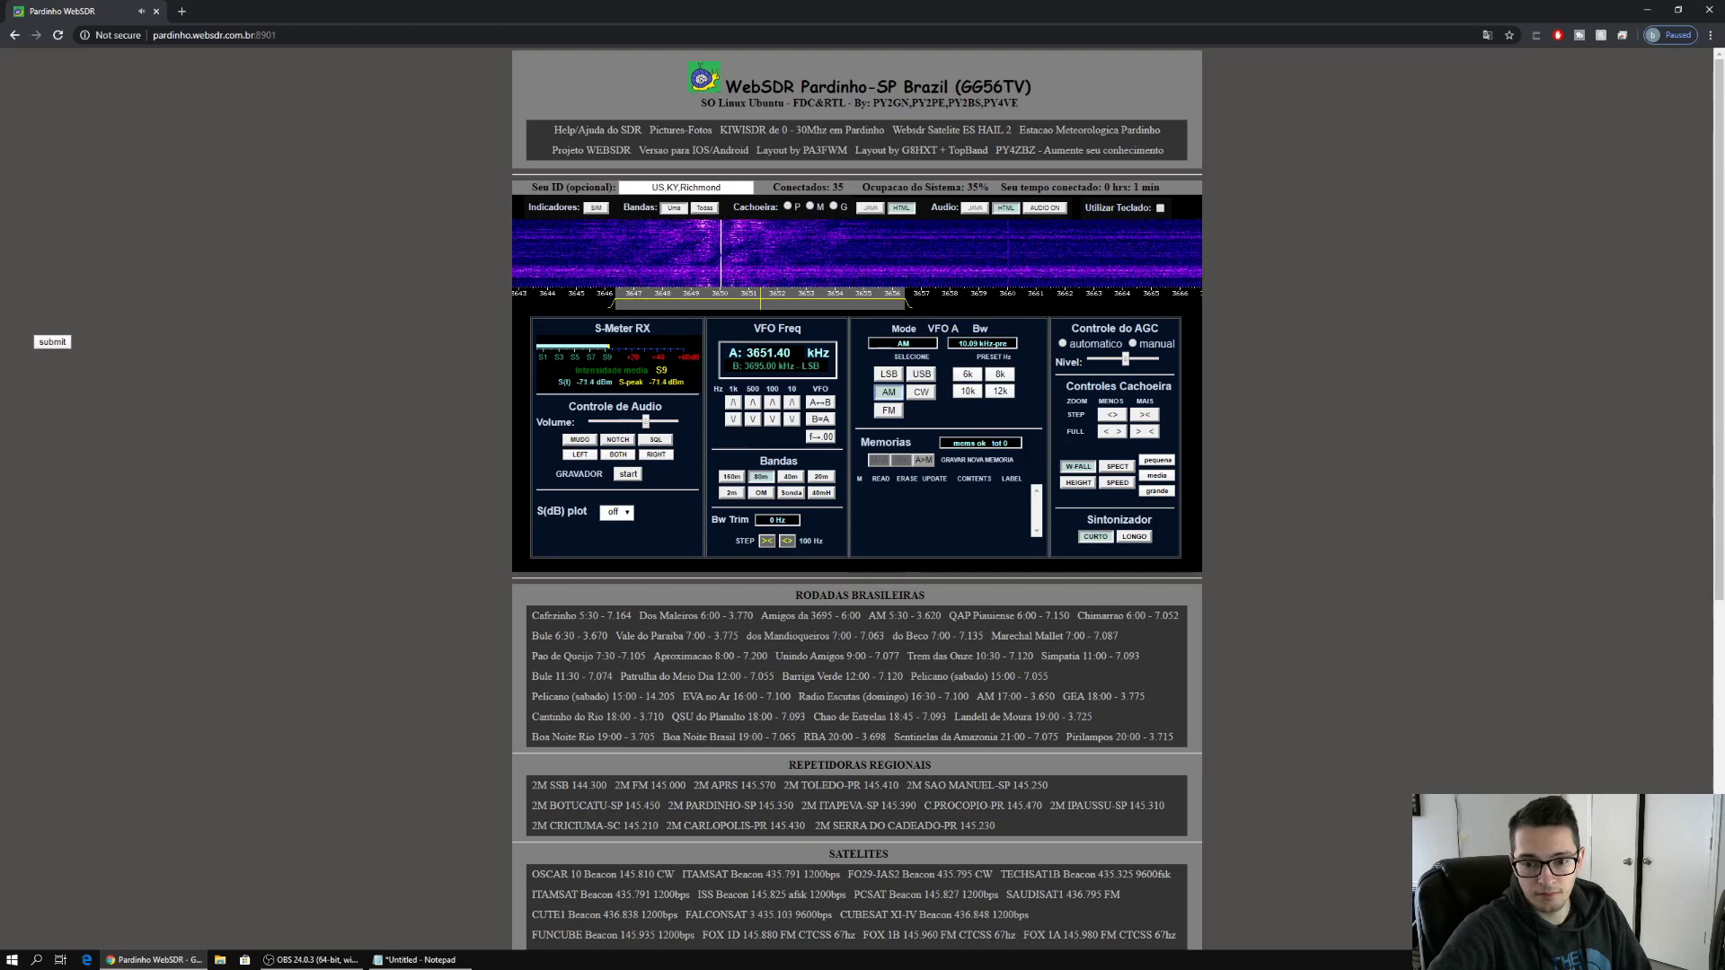
key(alt+Tab)
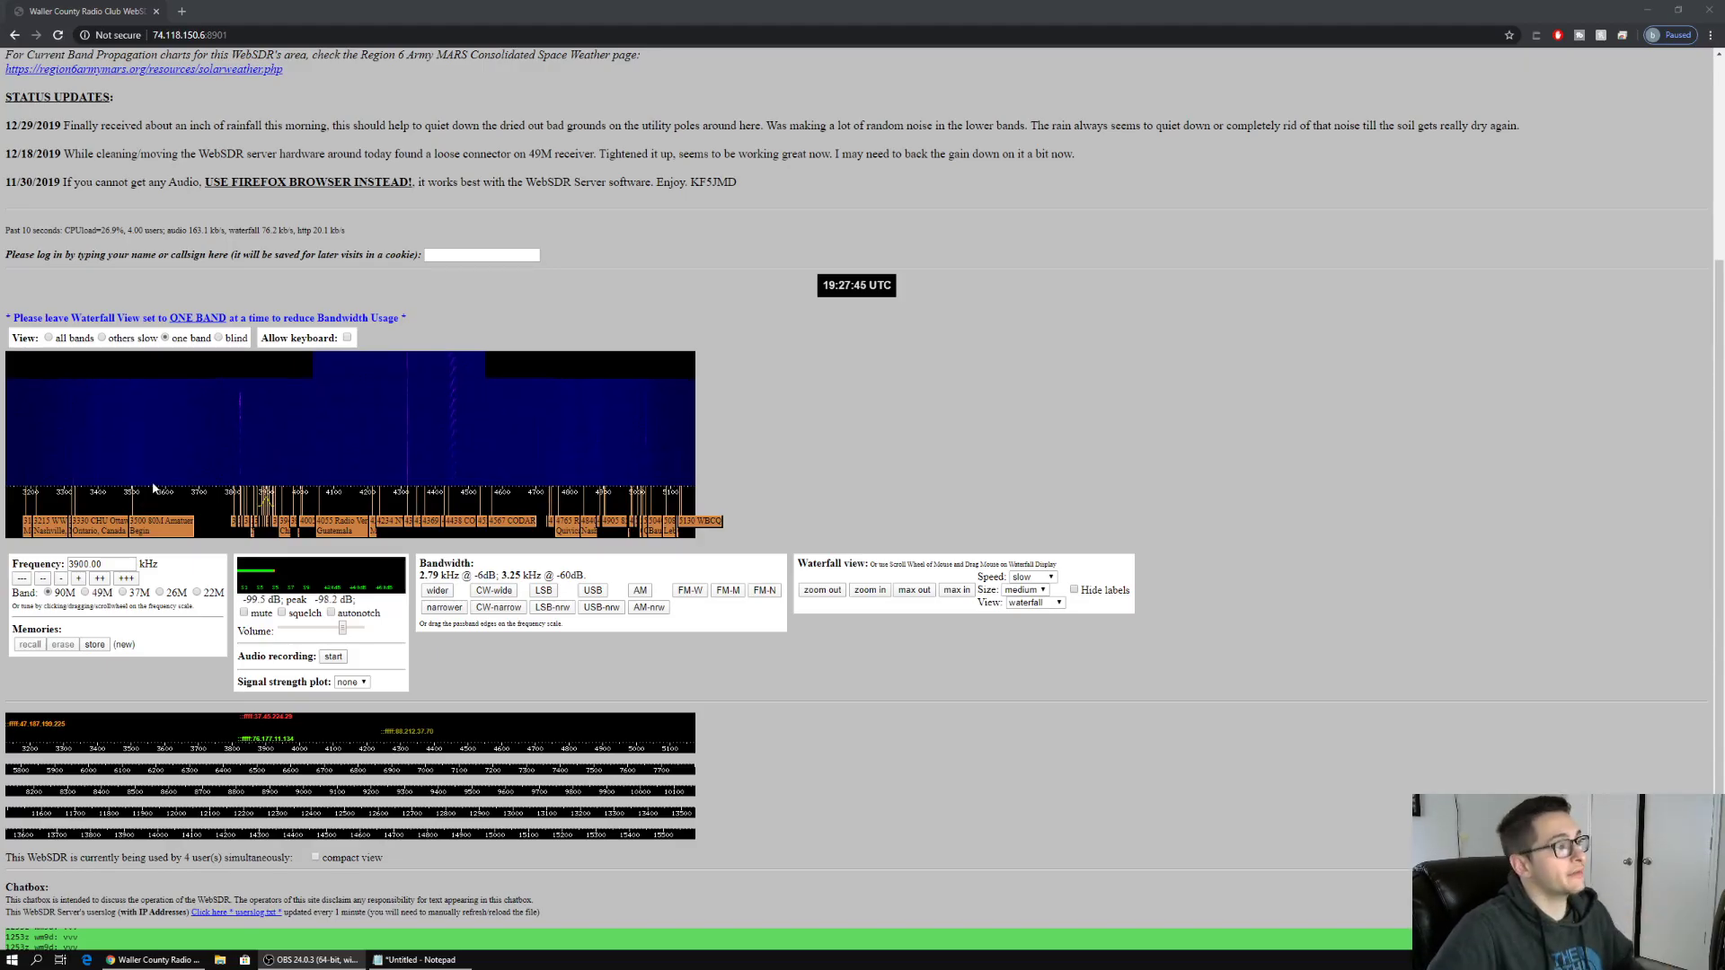
Tune Waller County to 3330 kHz and highlight the 'USE FIREFOX BROWSER INSTEAD!' note
click(75, 501)
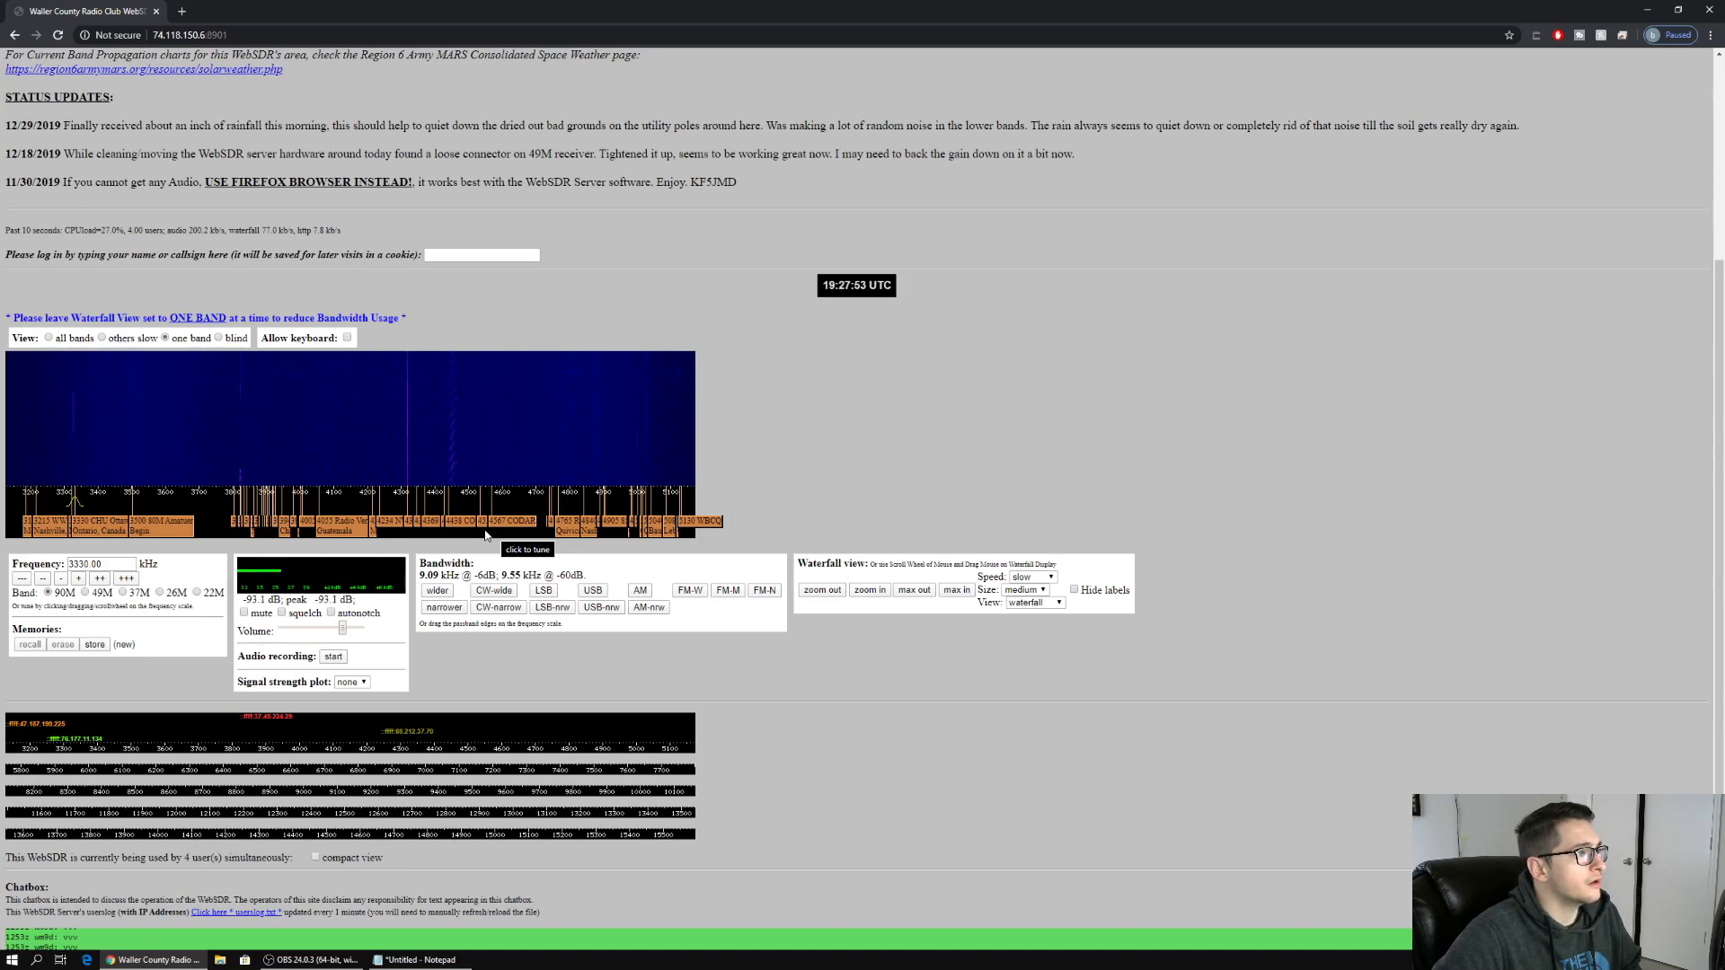
drag(204, 182, 111, 183)
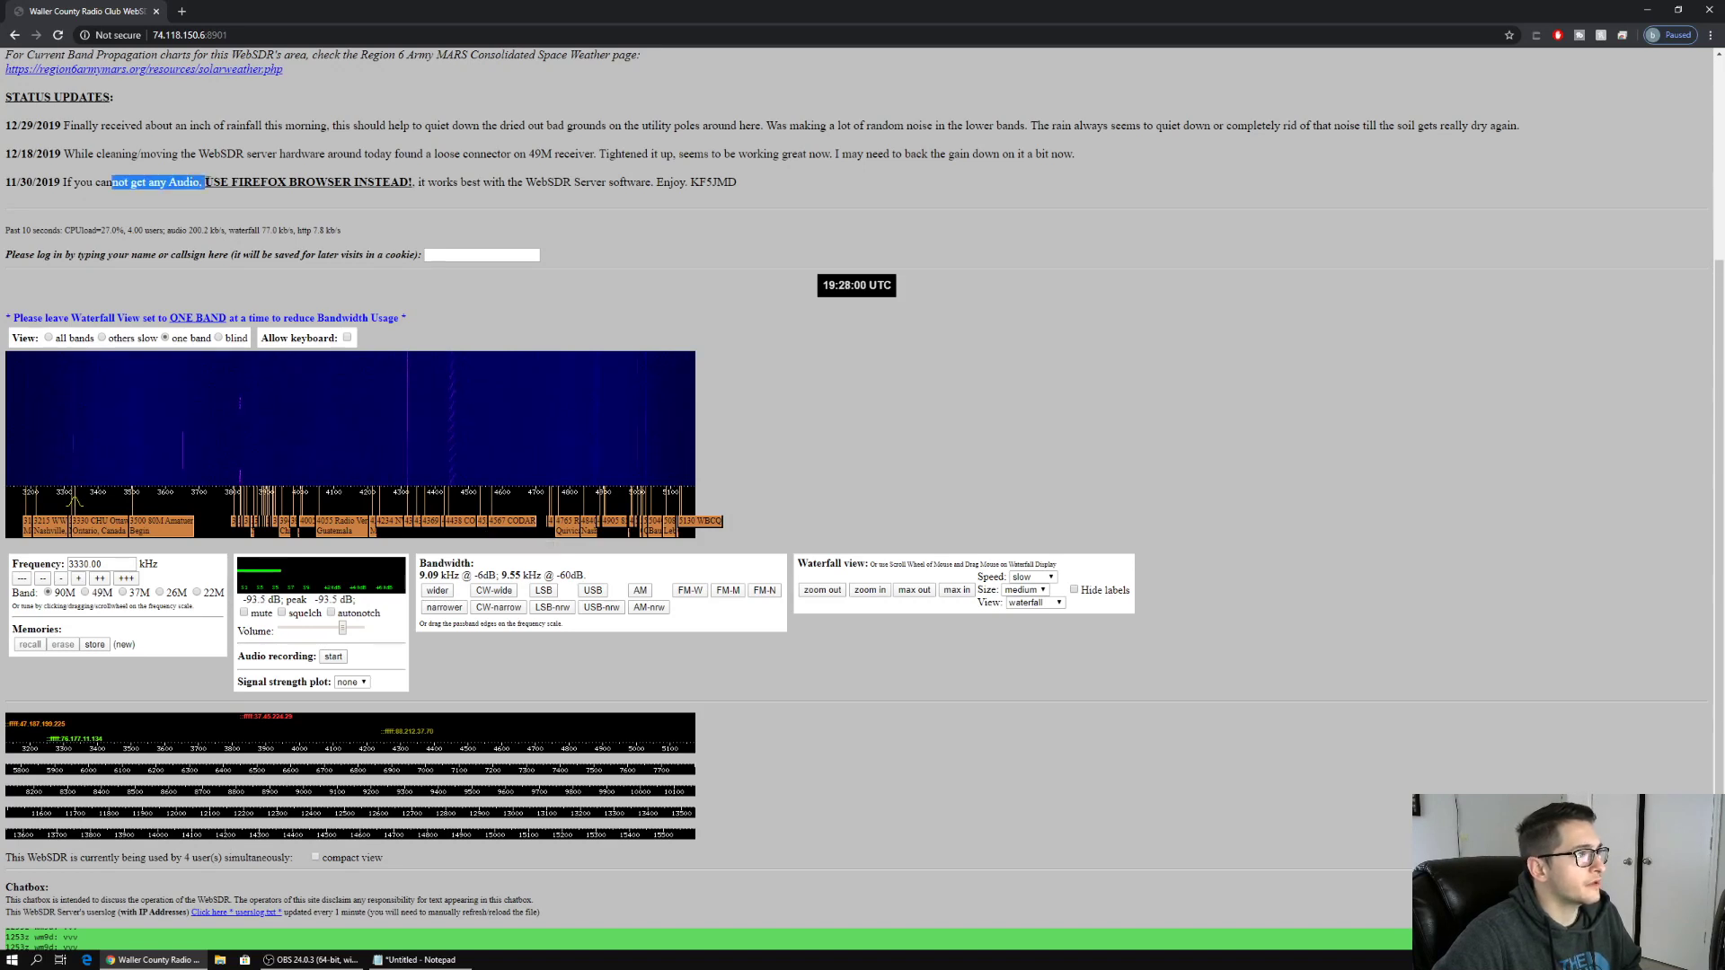
drag(236, 181, 620, 183)
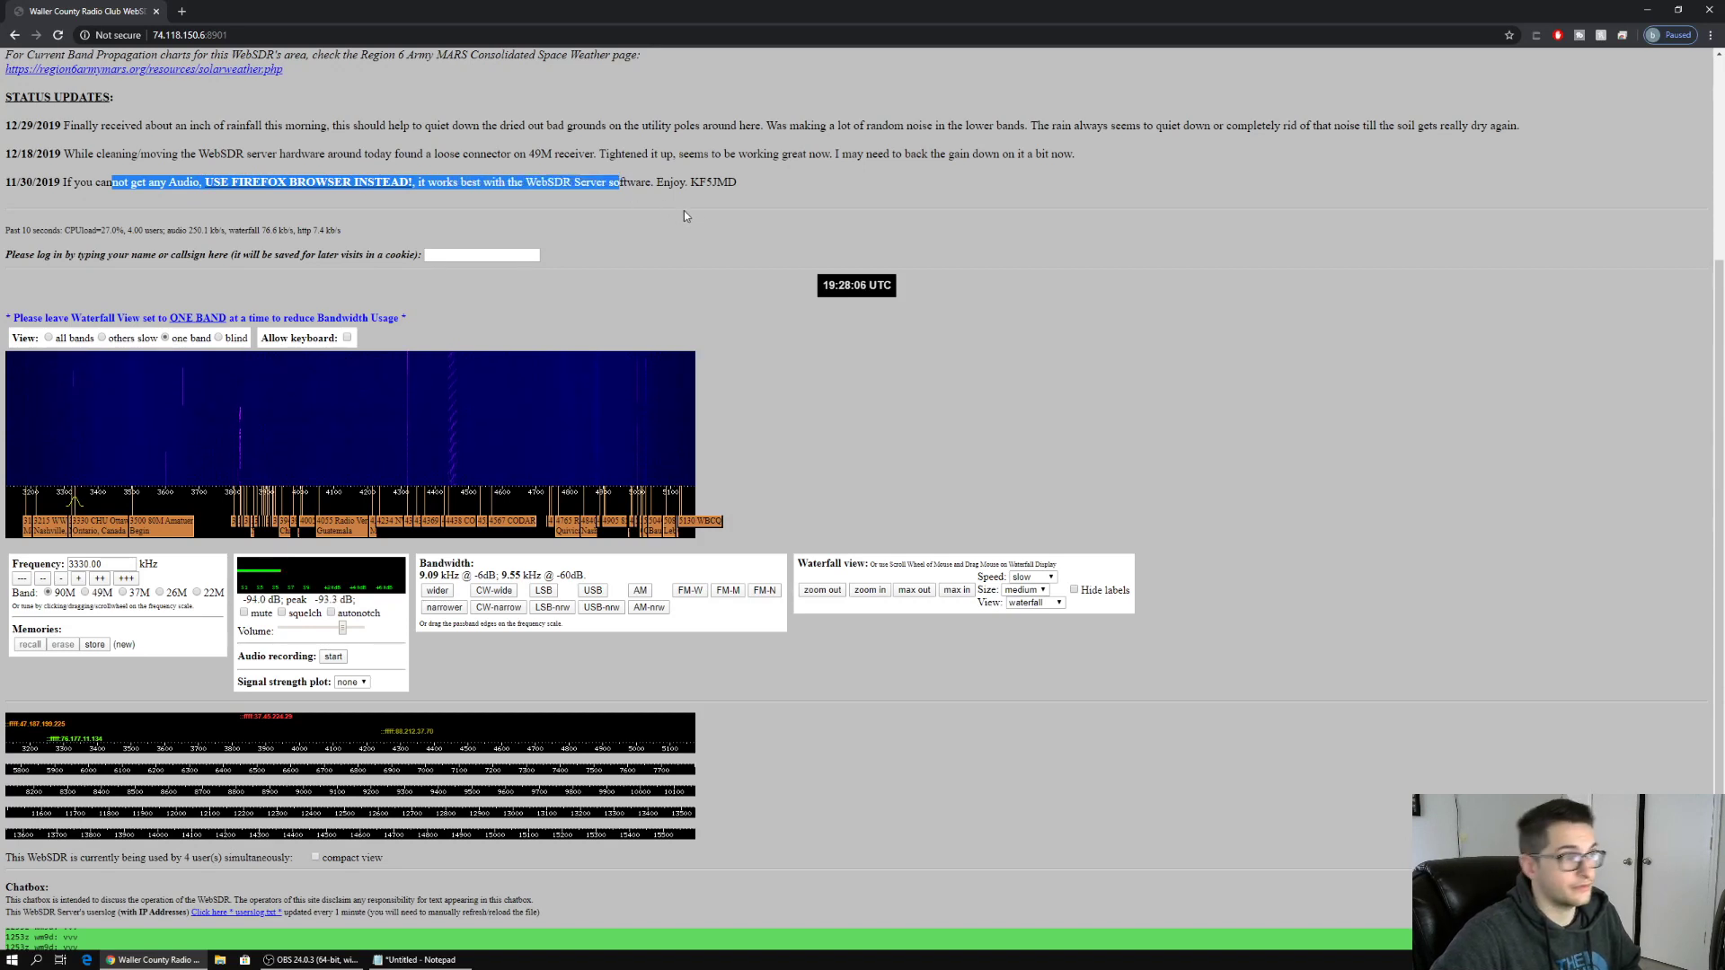
Launch Firefox from Windows search ('fire') with the Waller County WebSDR page
key(super)
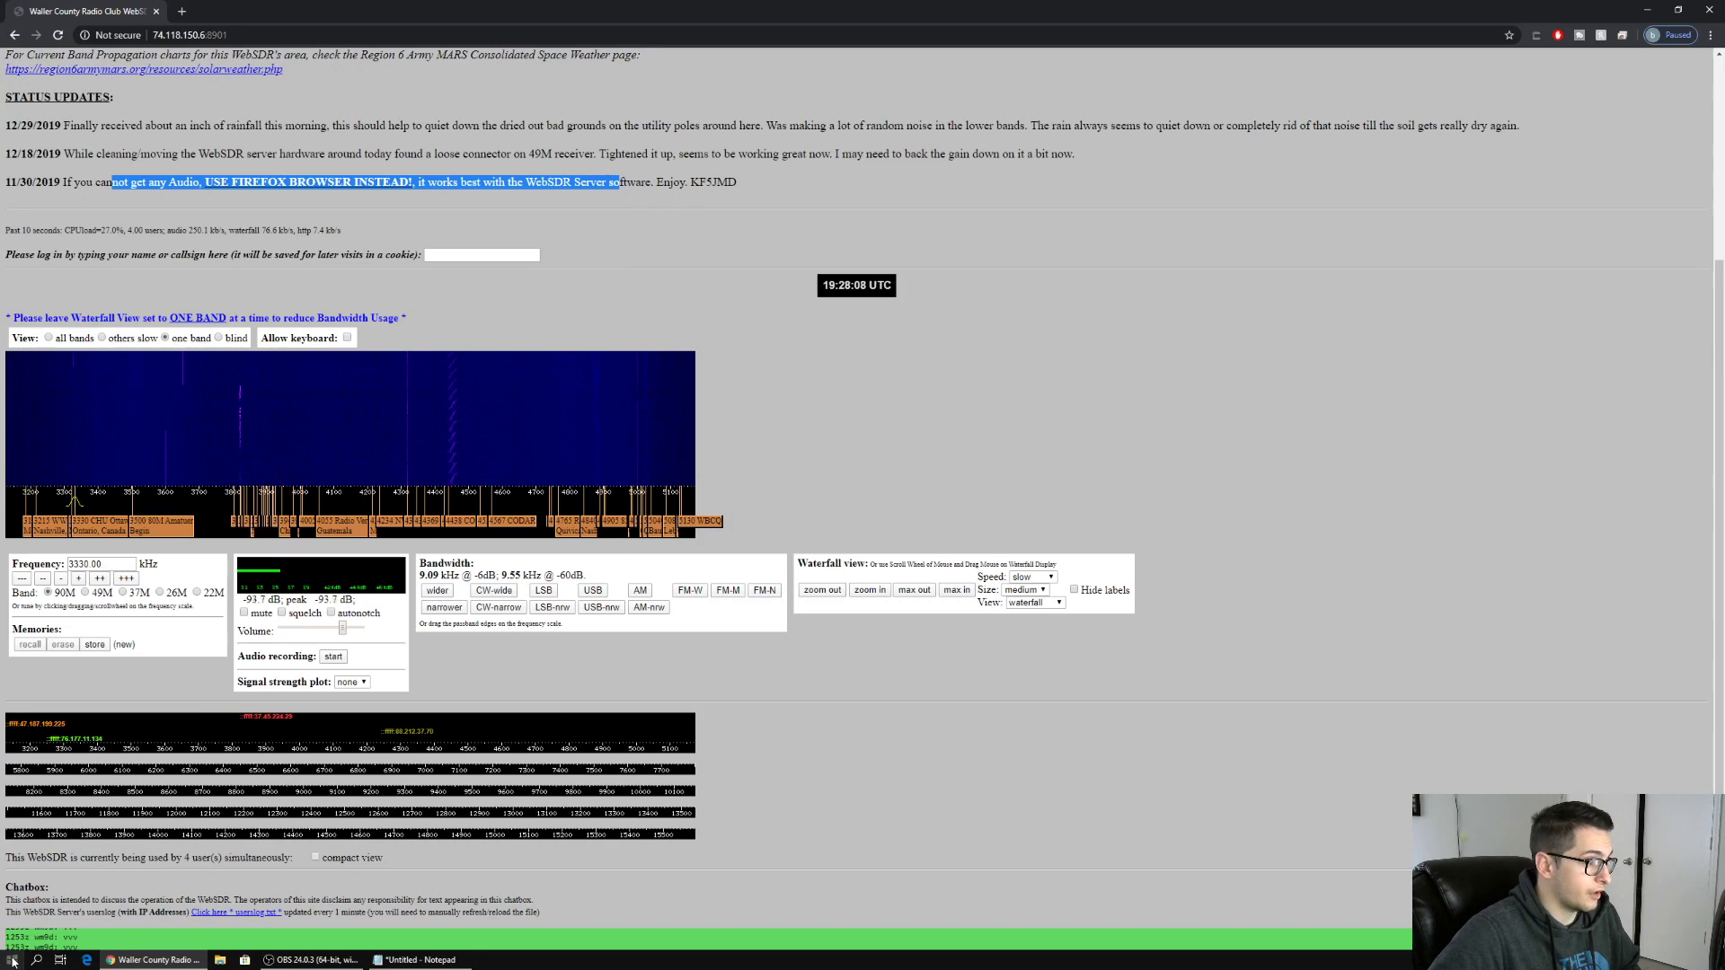
text(fire)
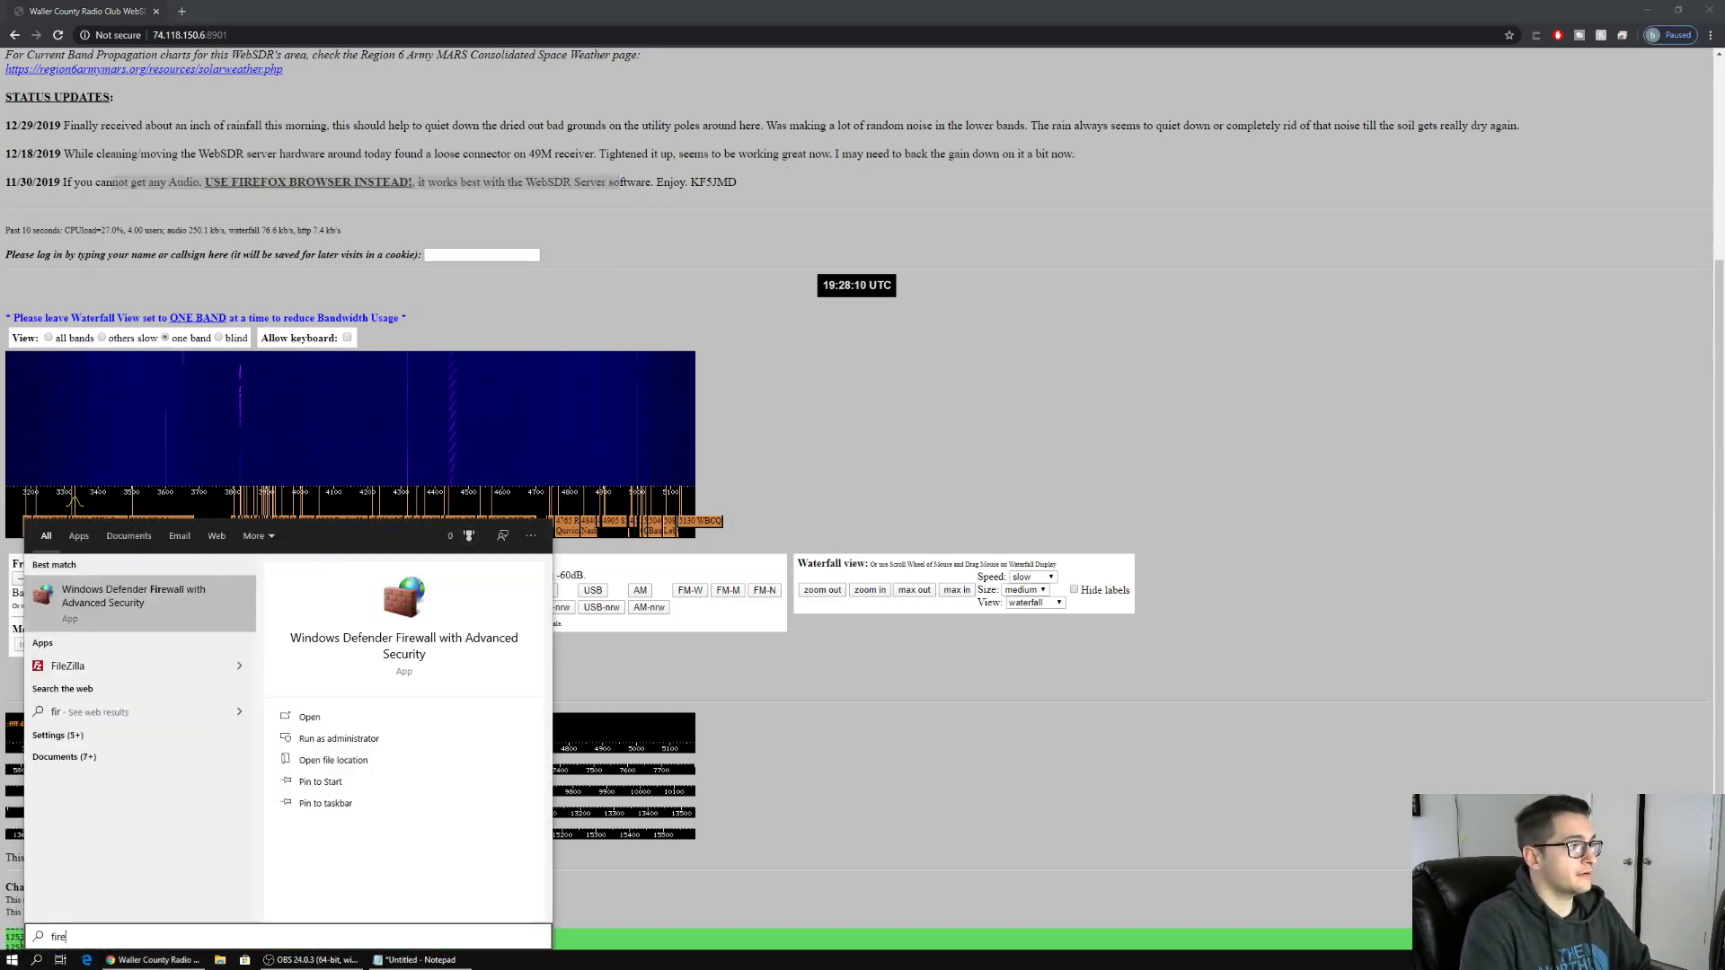
click(882, 486)
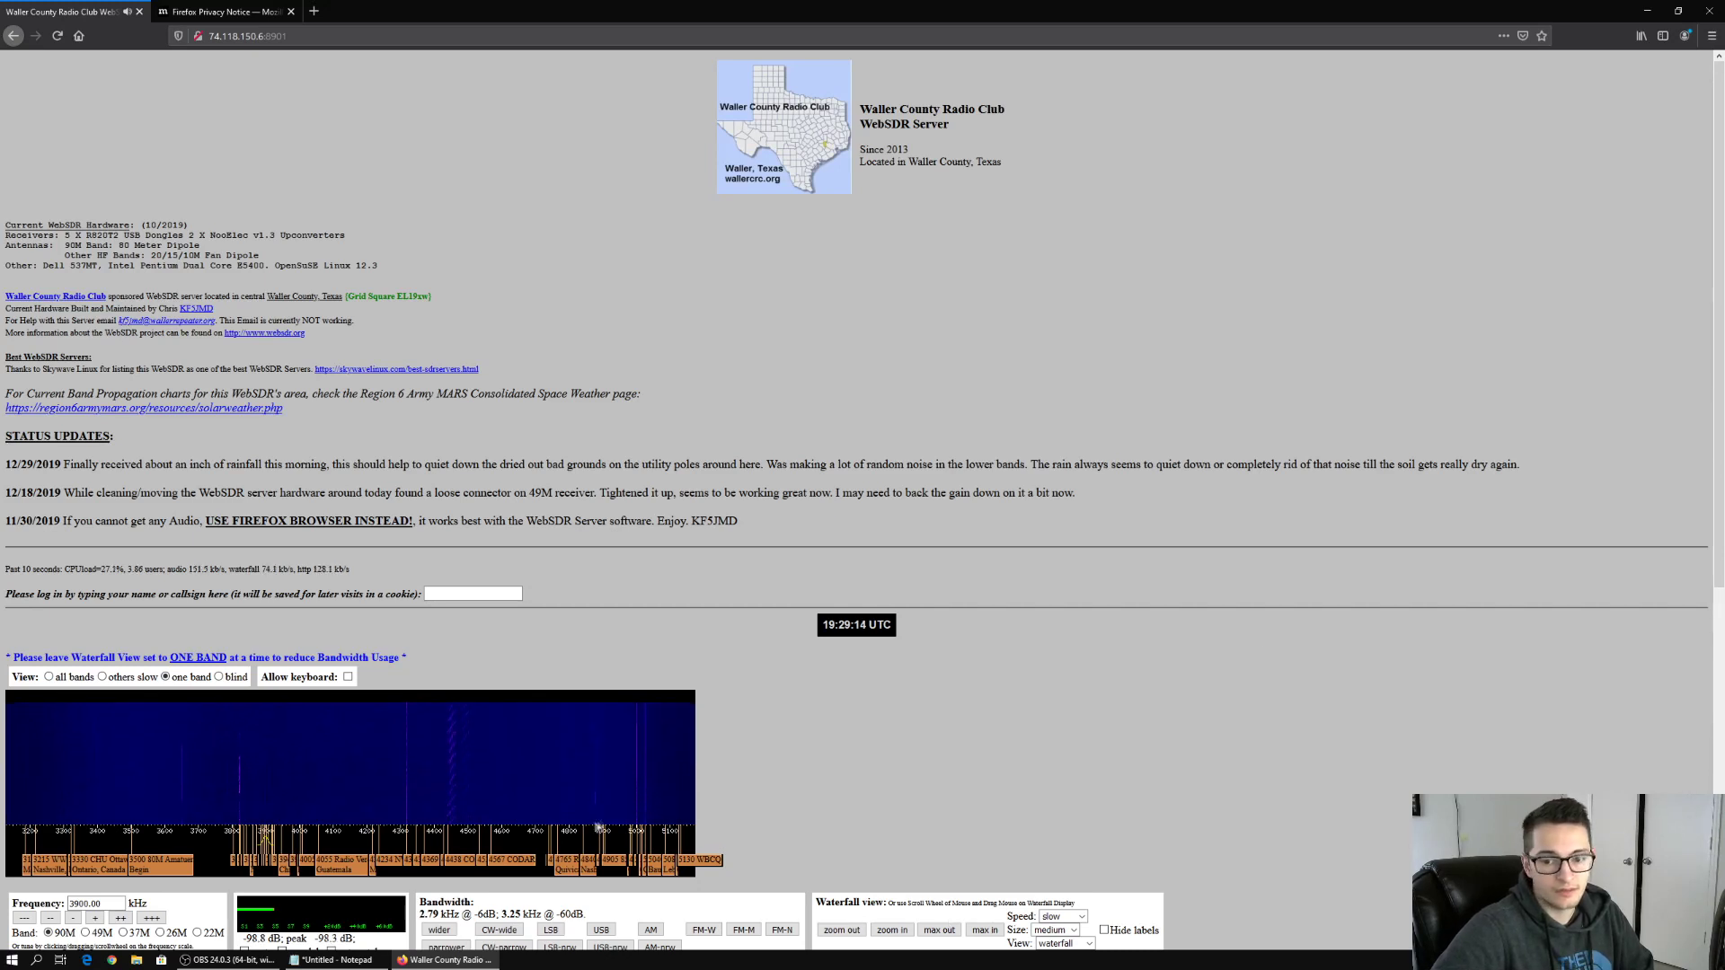
Lower the Waller County volume and tune the signal near 4320.12 kHz
scroll(391, 654, down, 2)
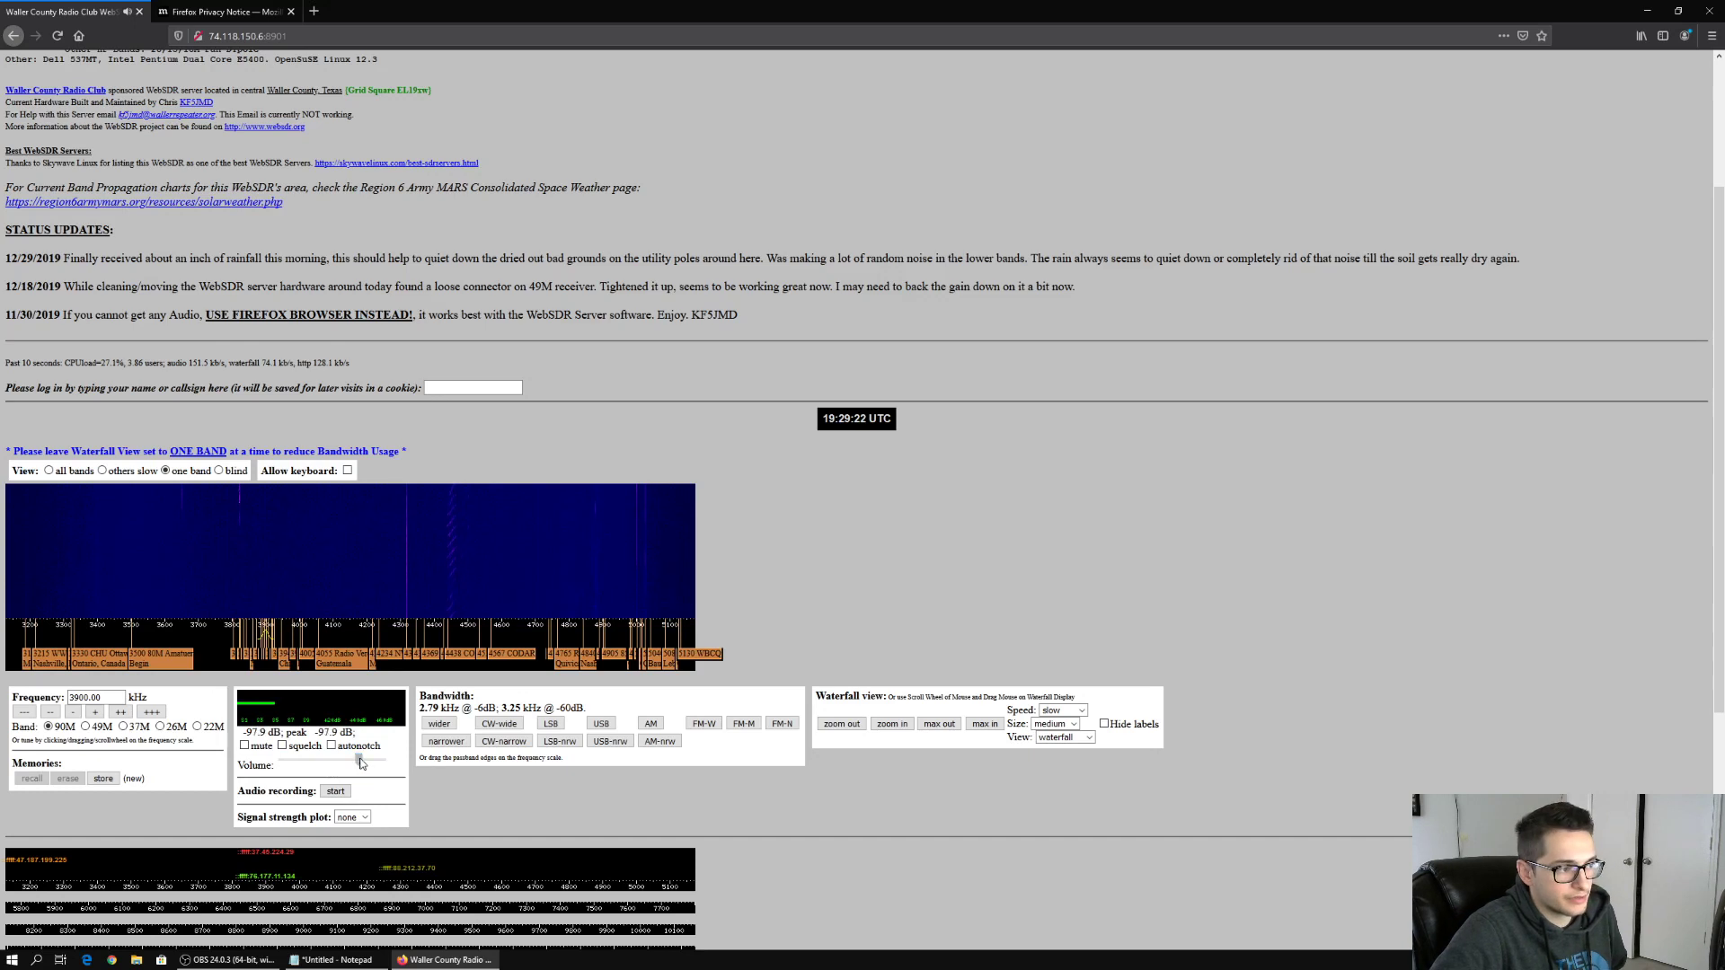
drag(358, 760, 333, 762)
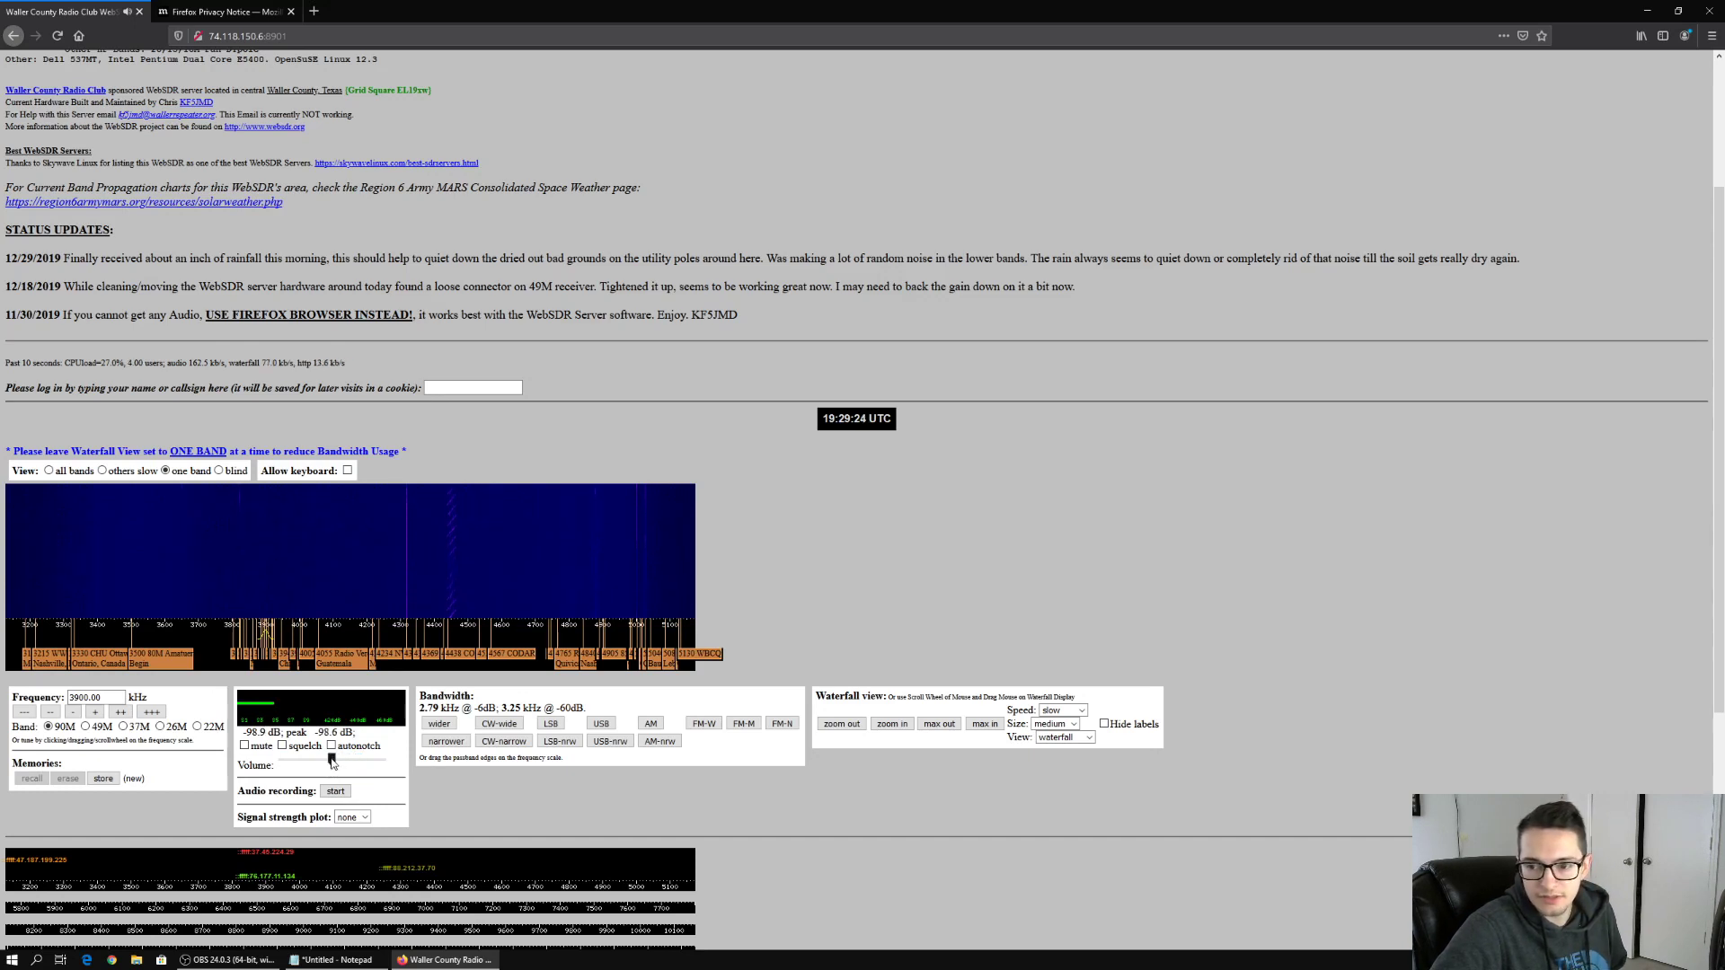
scroll(445, 611, up, 4)
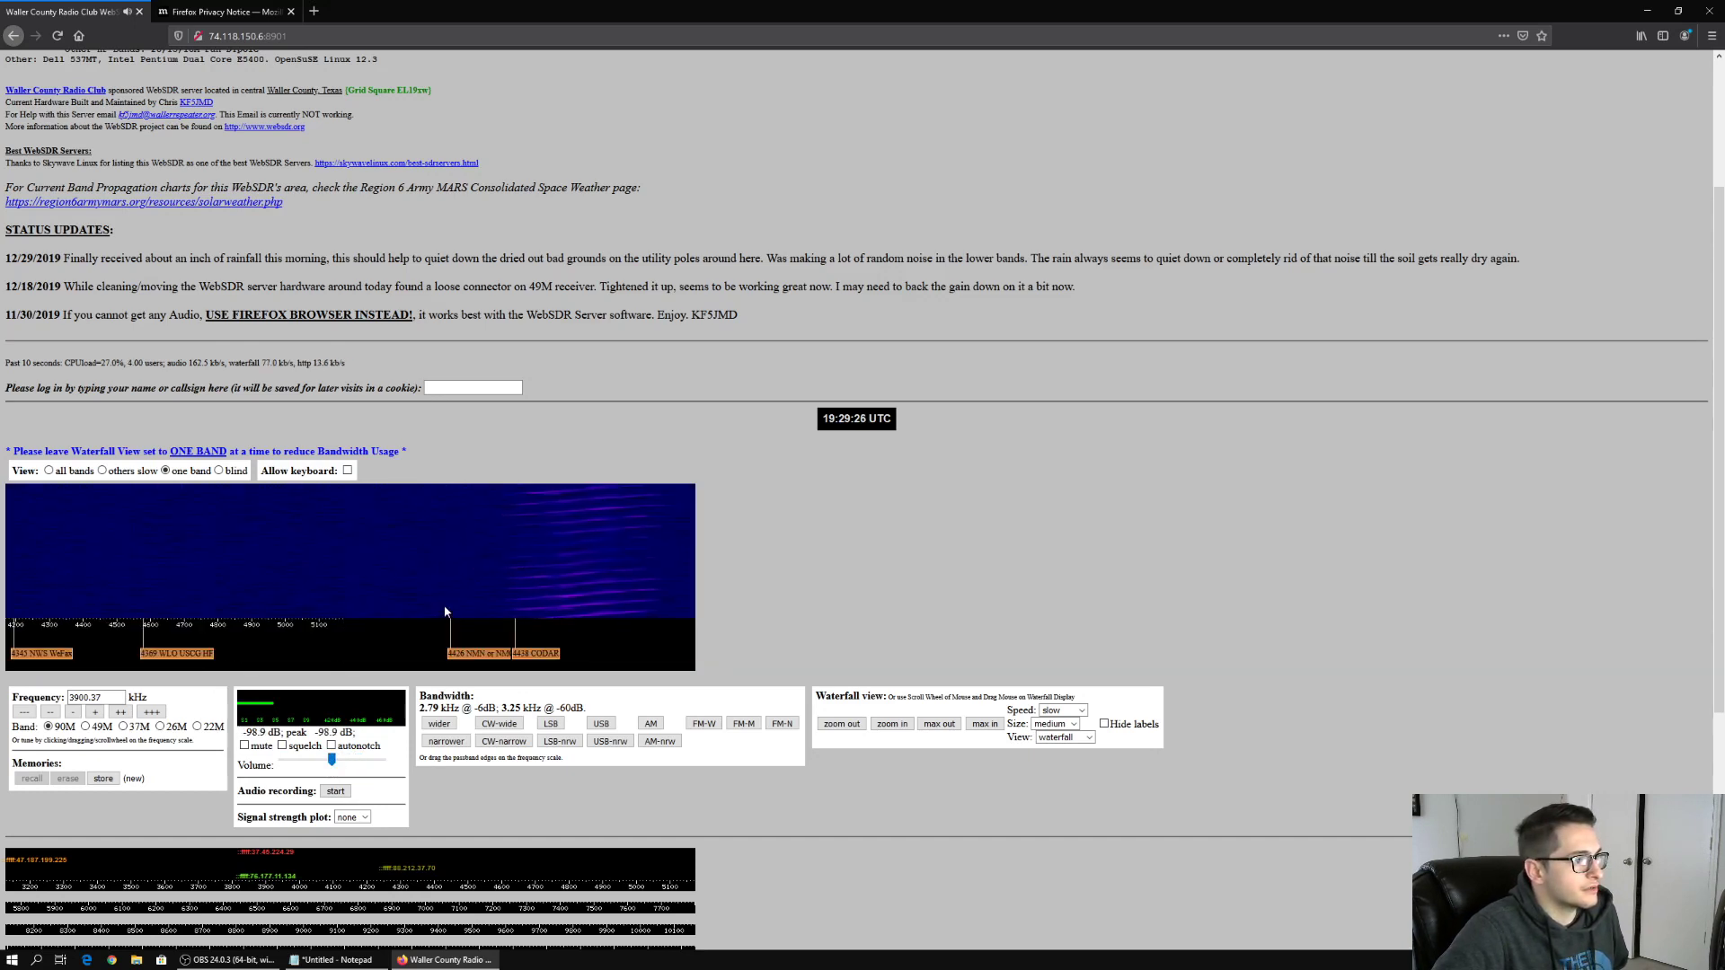
scroll(445, 611, down, 3)
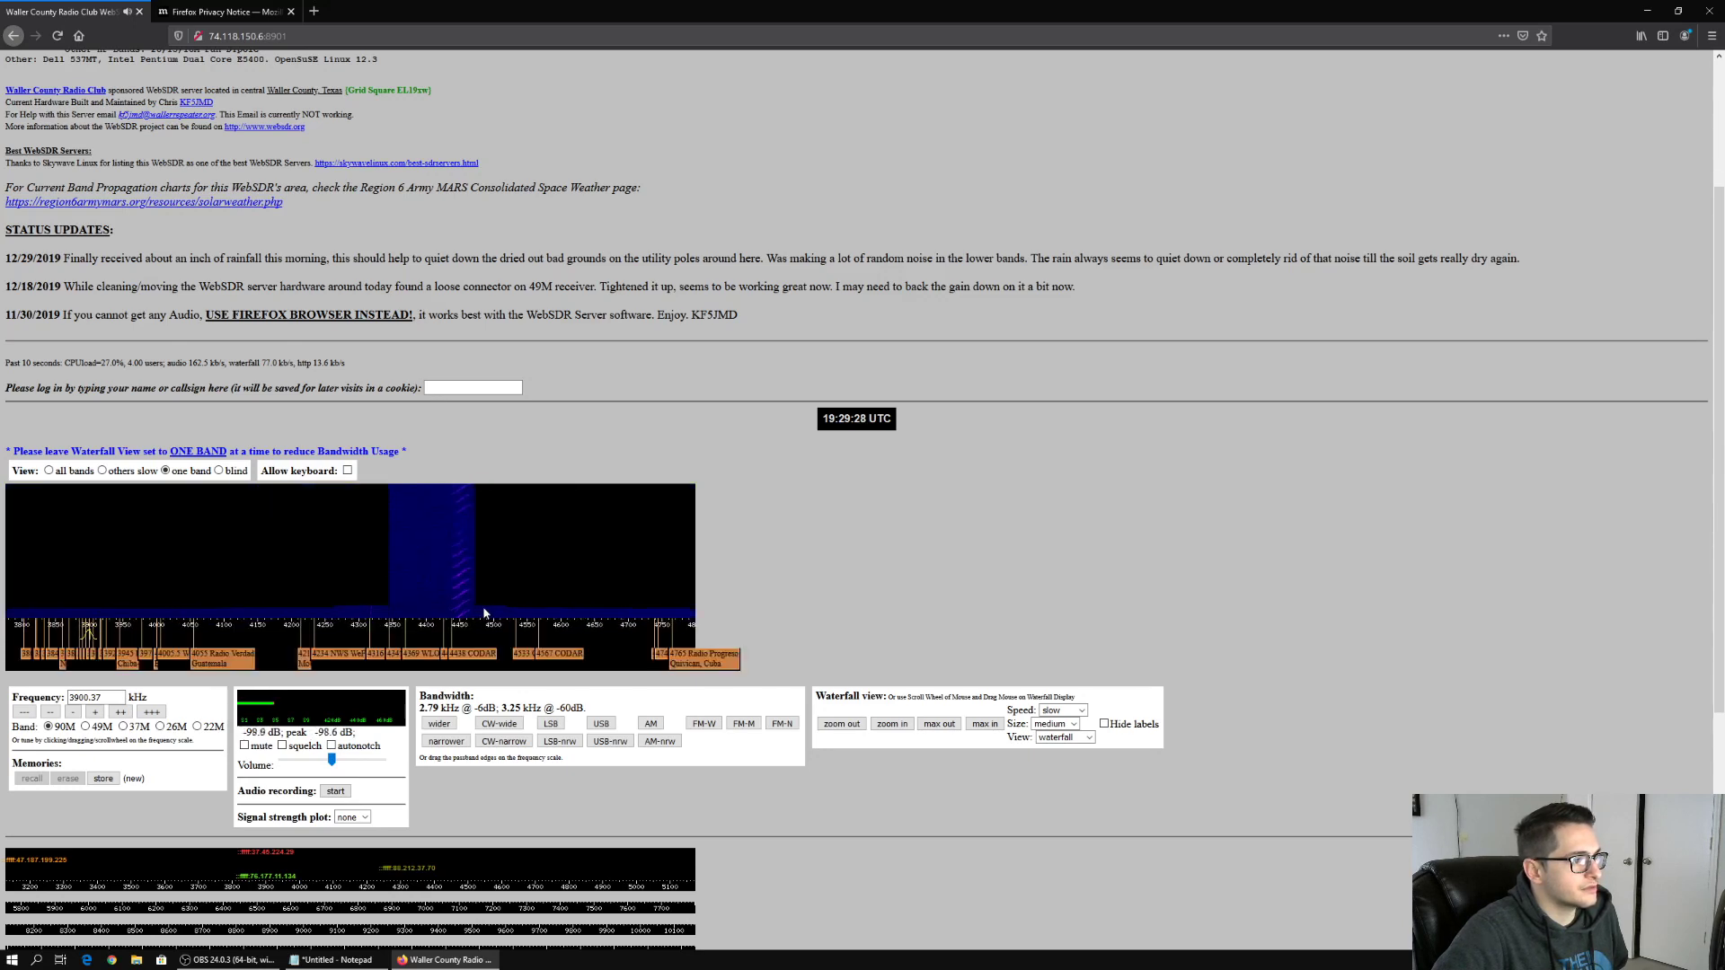
scroll(354, 616, up, 5)
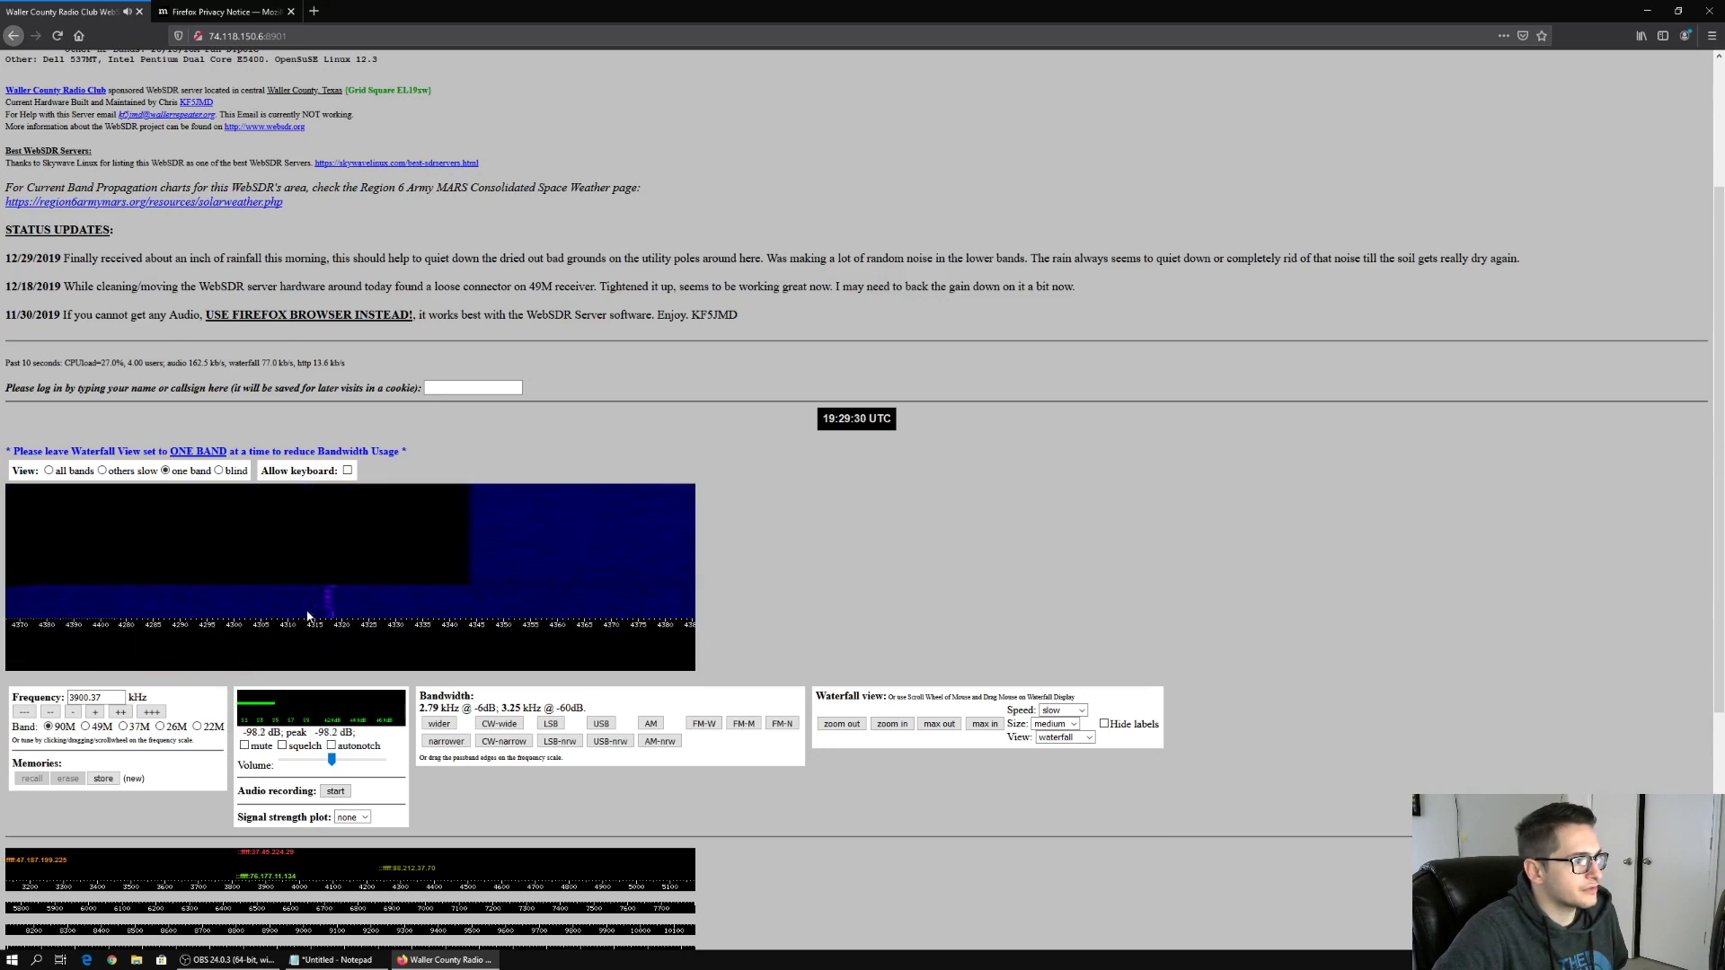
scroll(355, 616, up, 2)
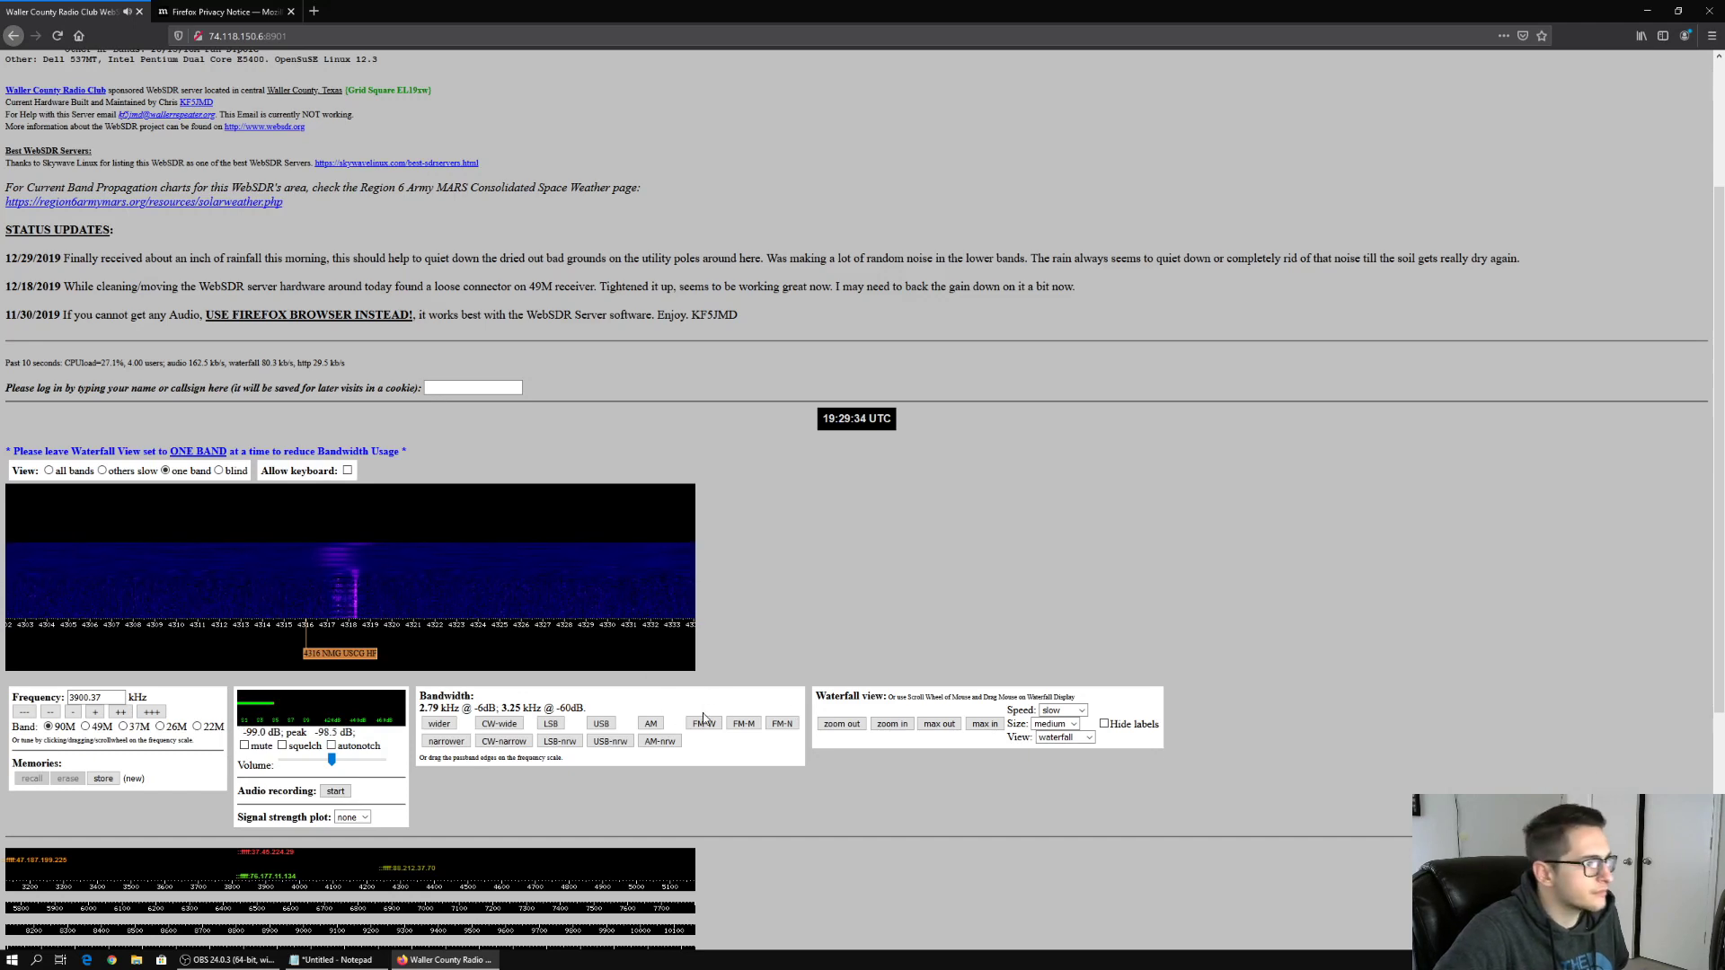
click(355, 631)
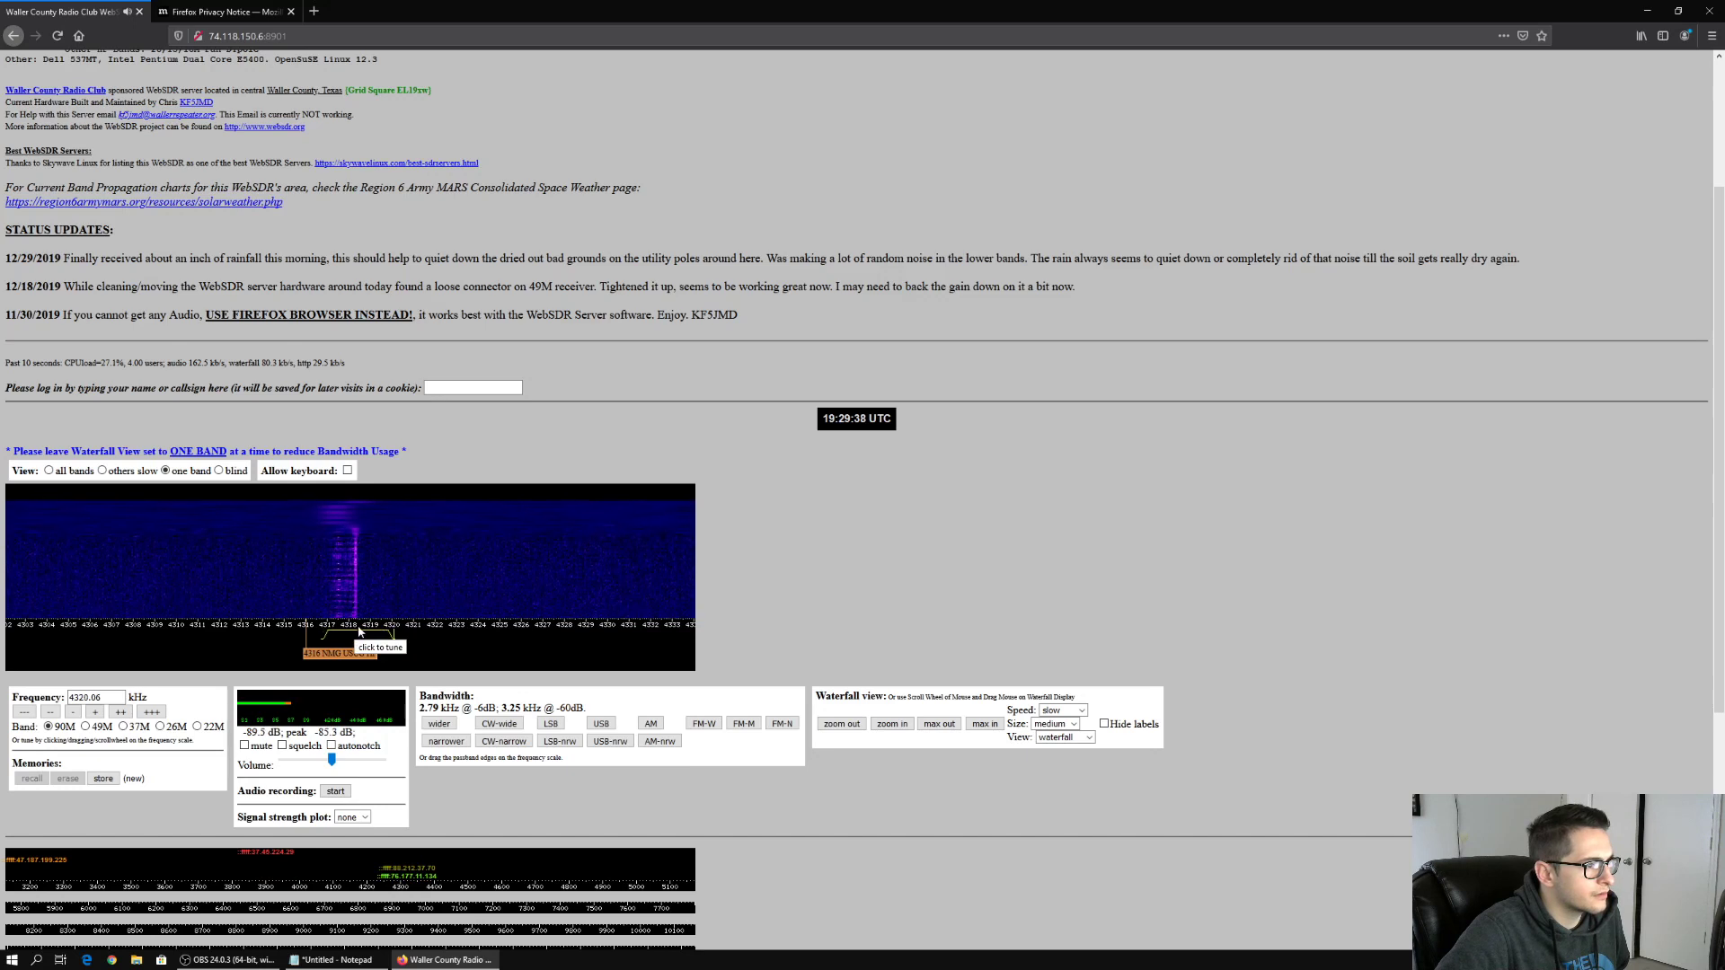
click(360, 632)
click(361, 632)
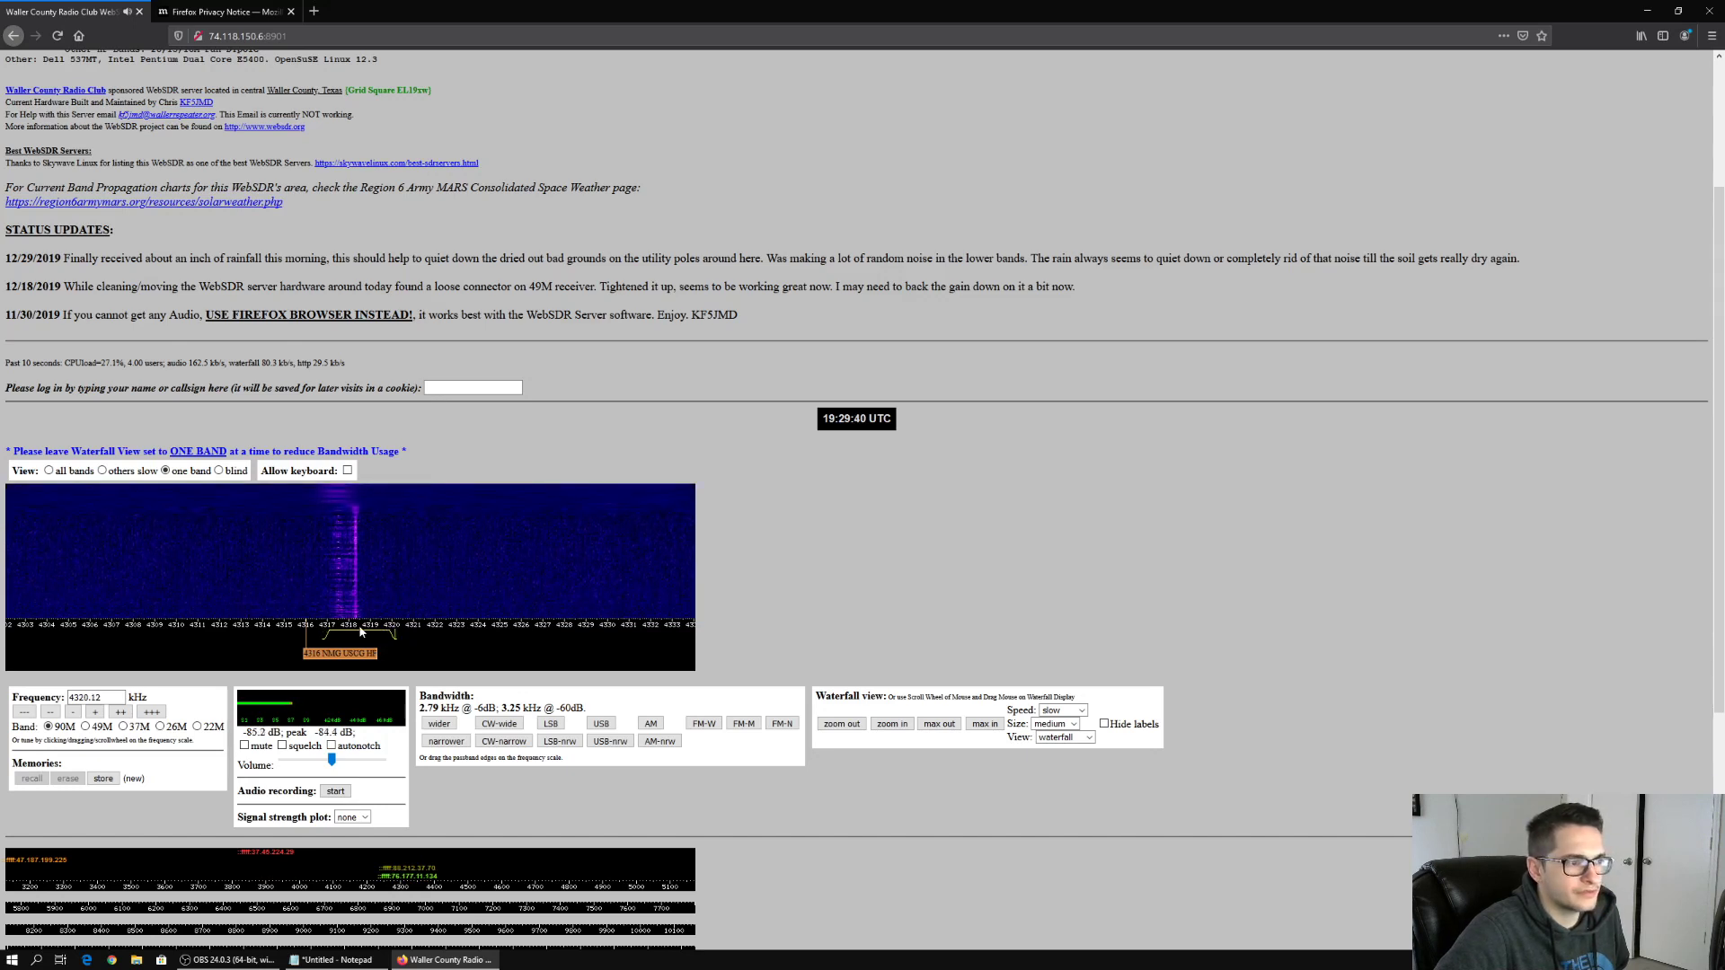
Try AM, LSB and USB, settling on USB at 4316.44 kHz
click(650, 723)
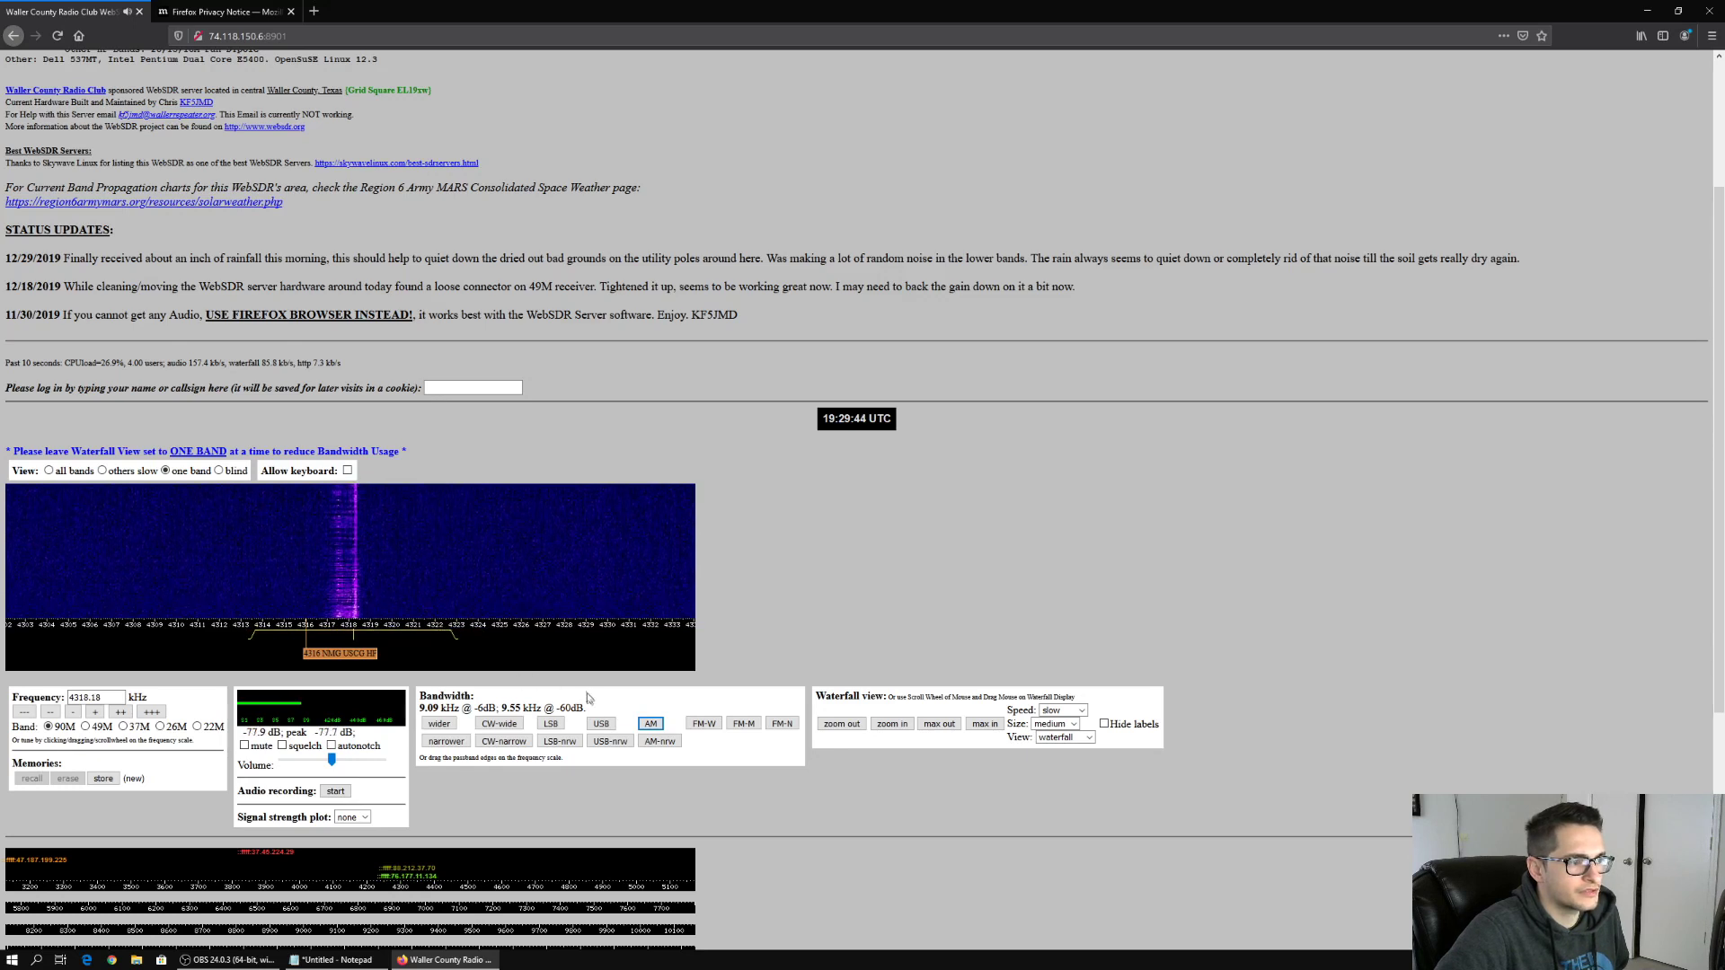
click(551, 724)
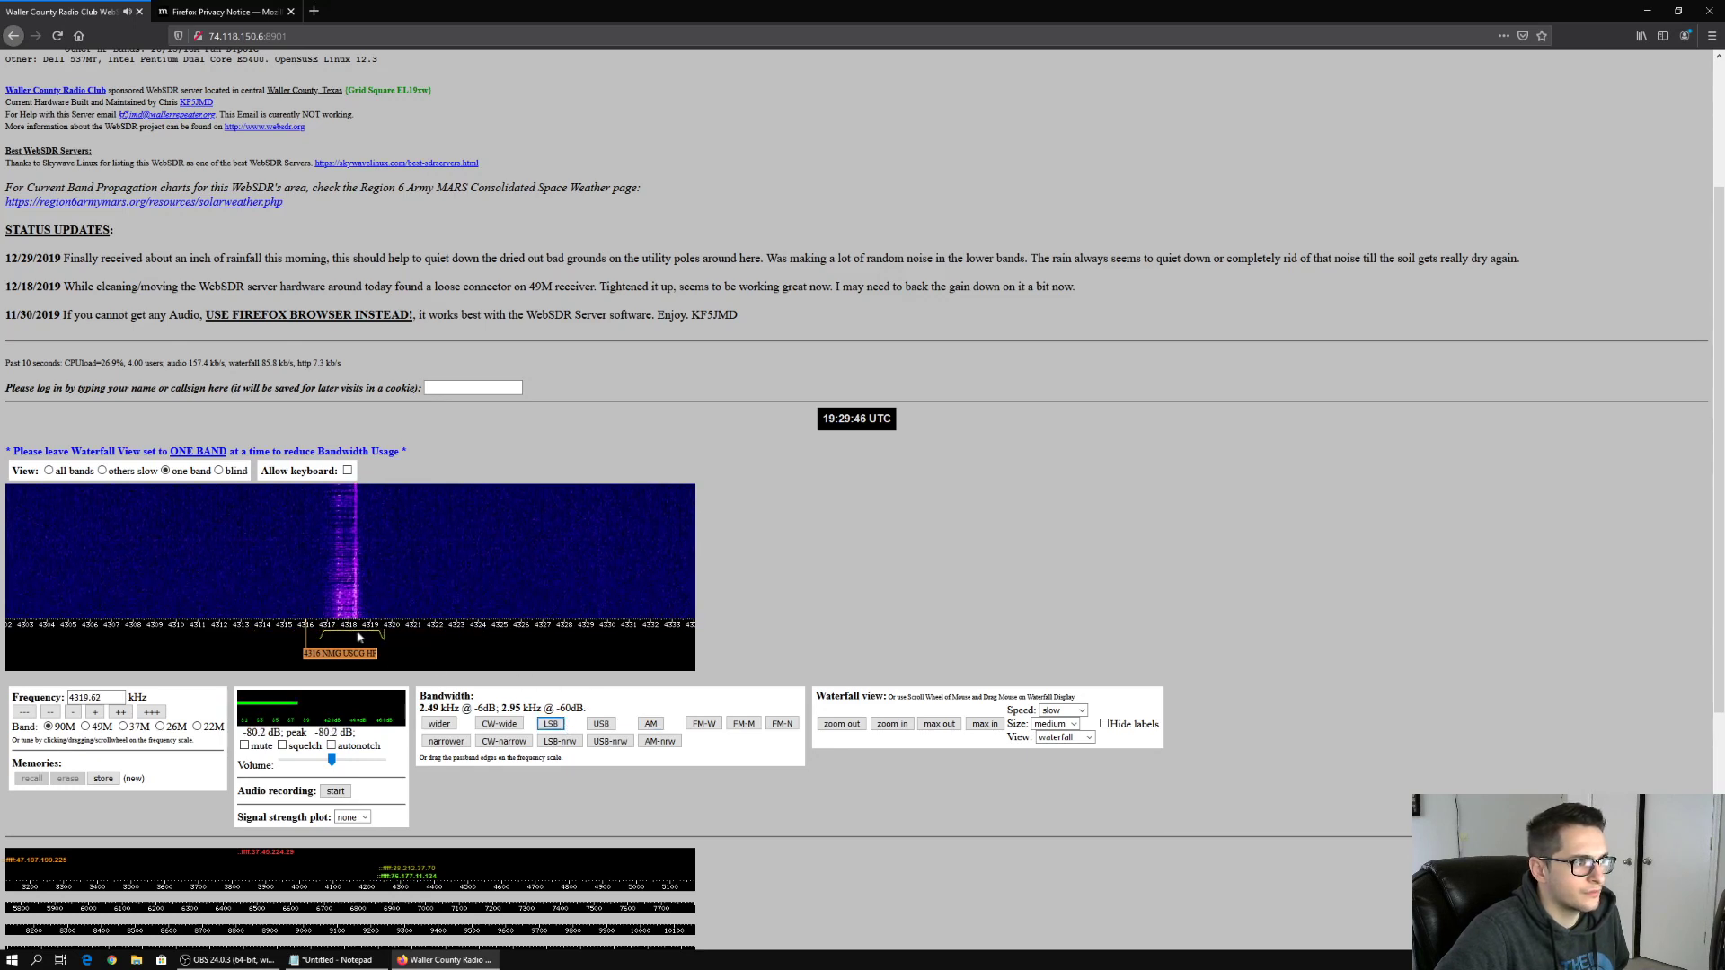
click(601, 724)
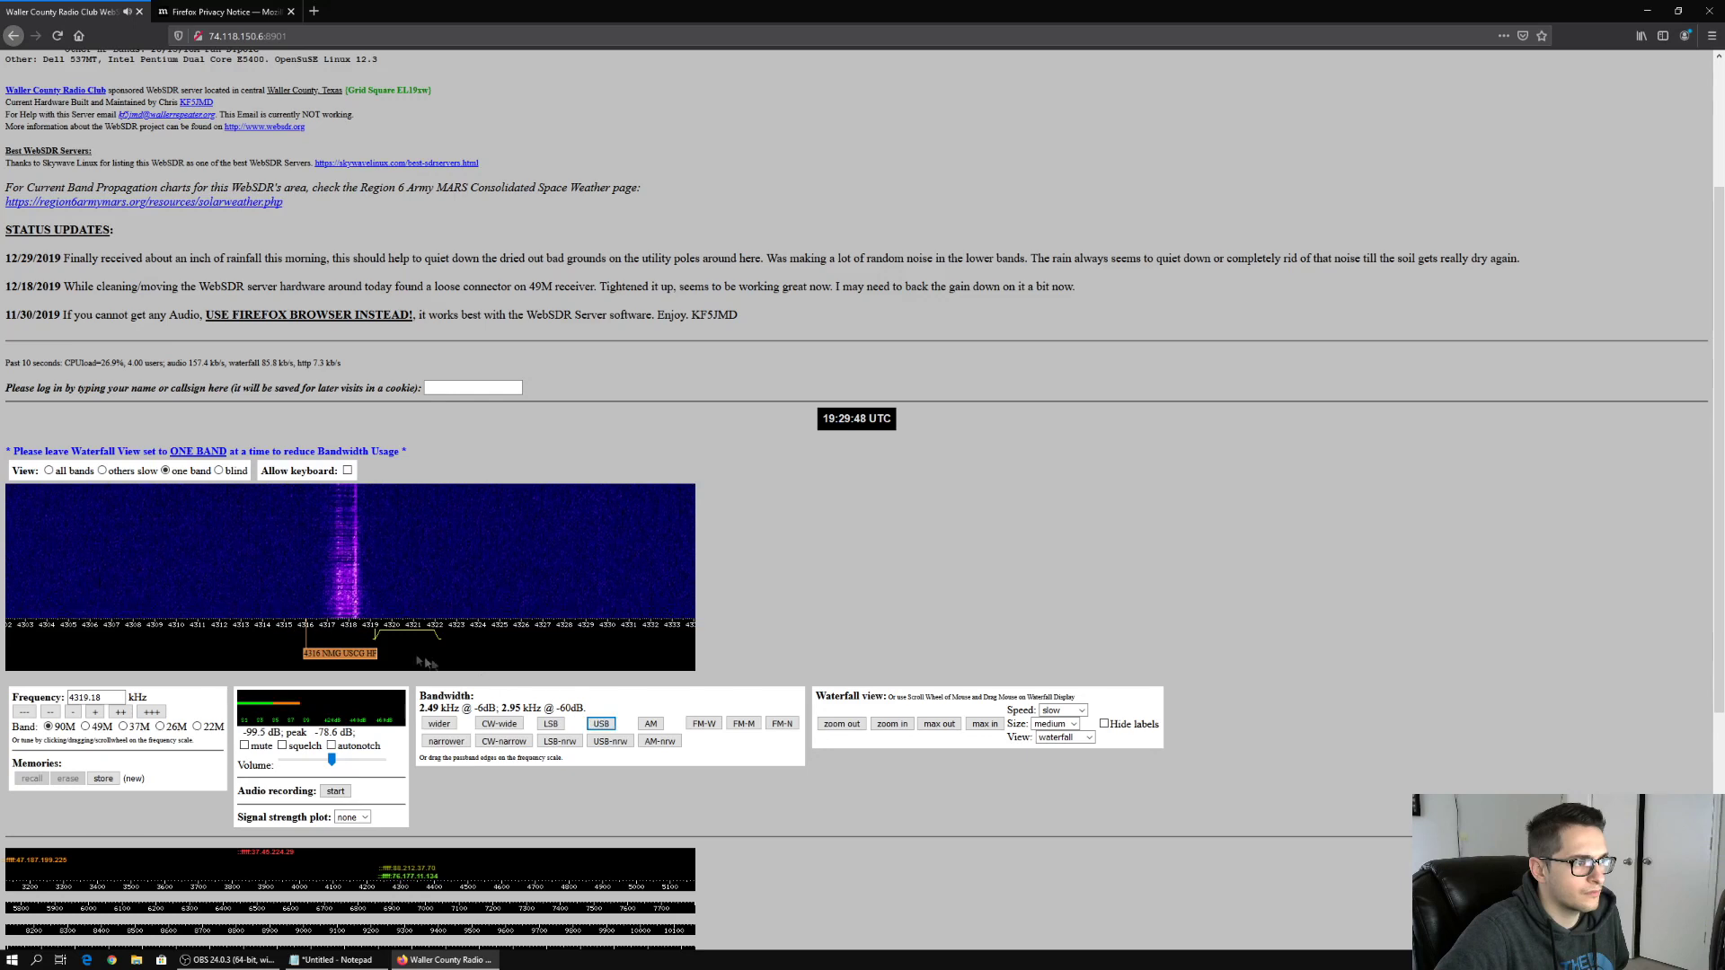
click(315, 639)
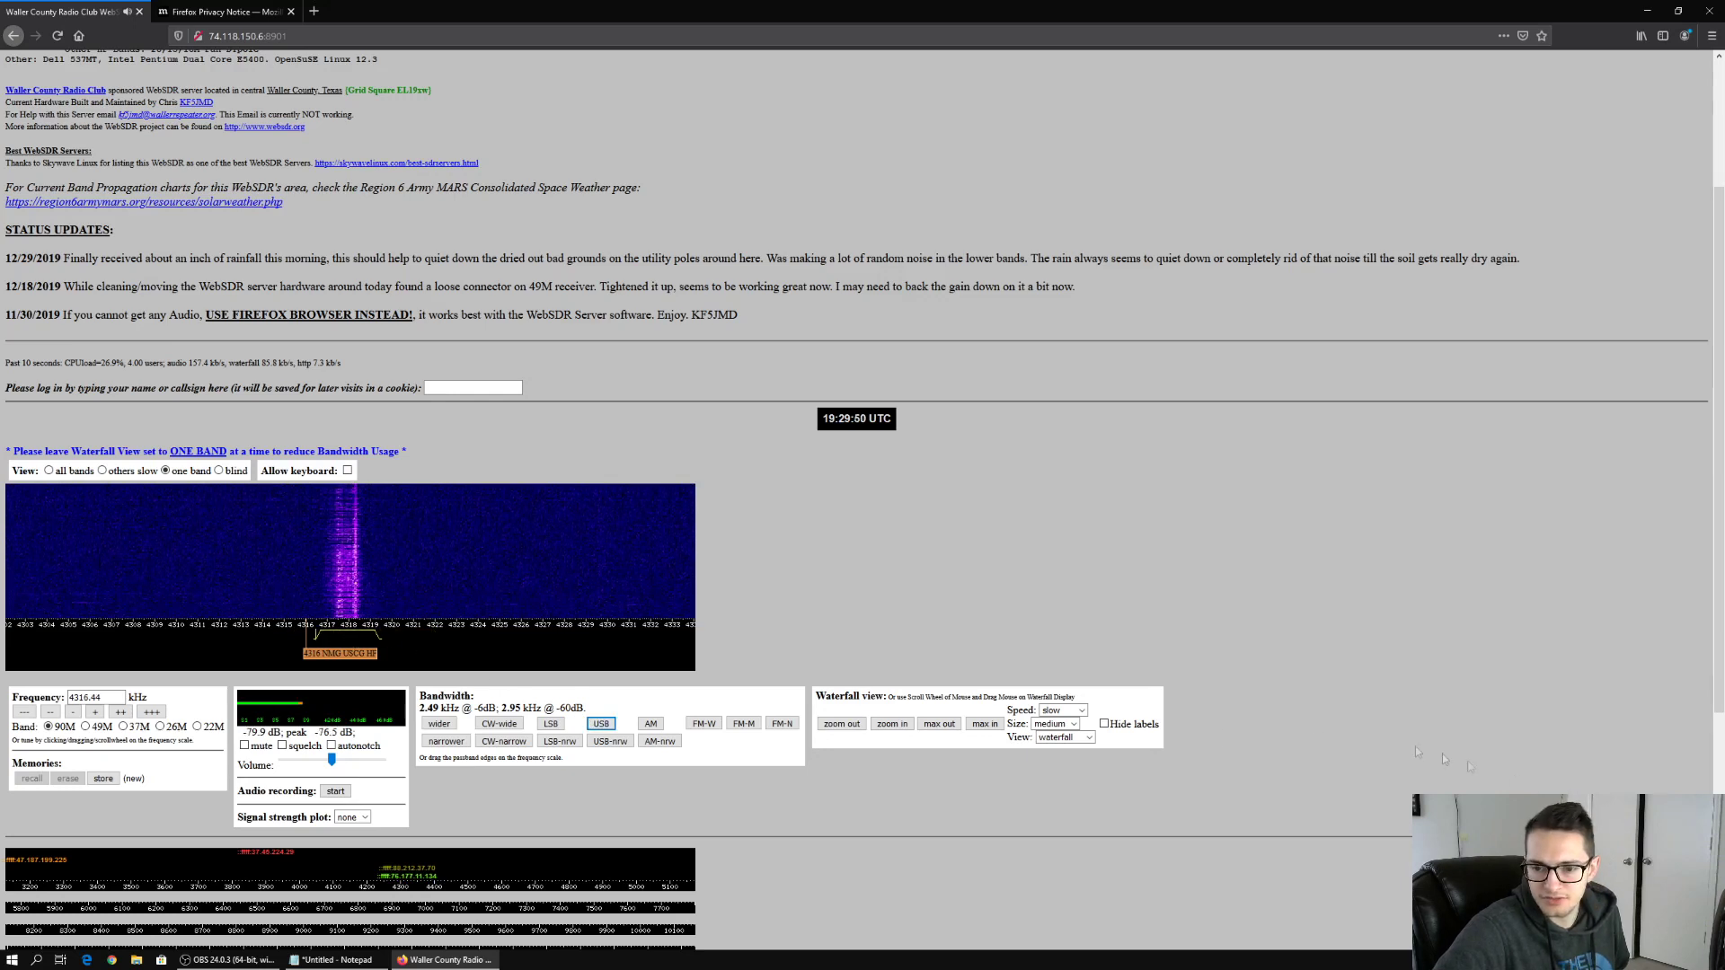
scroll(514, 578, down, 4)
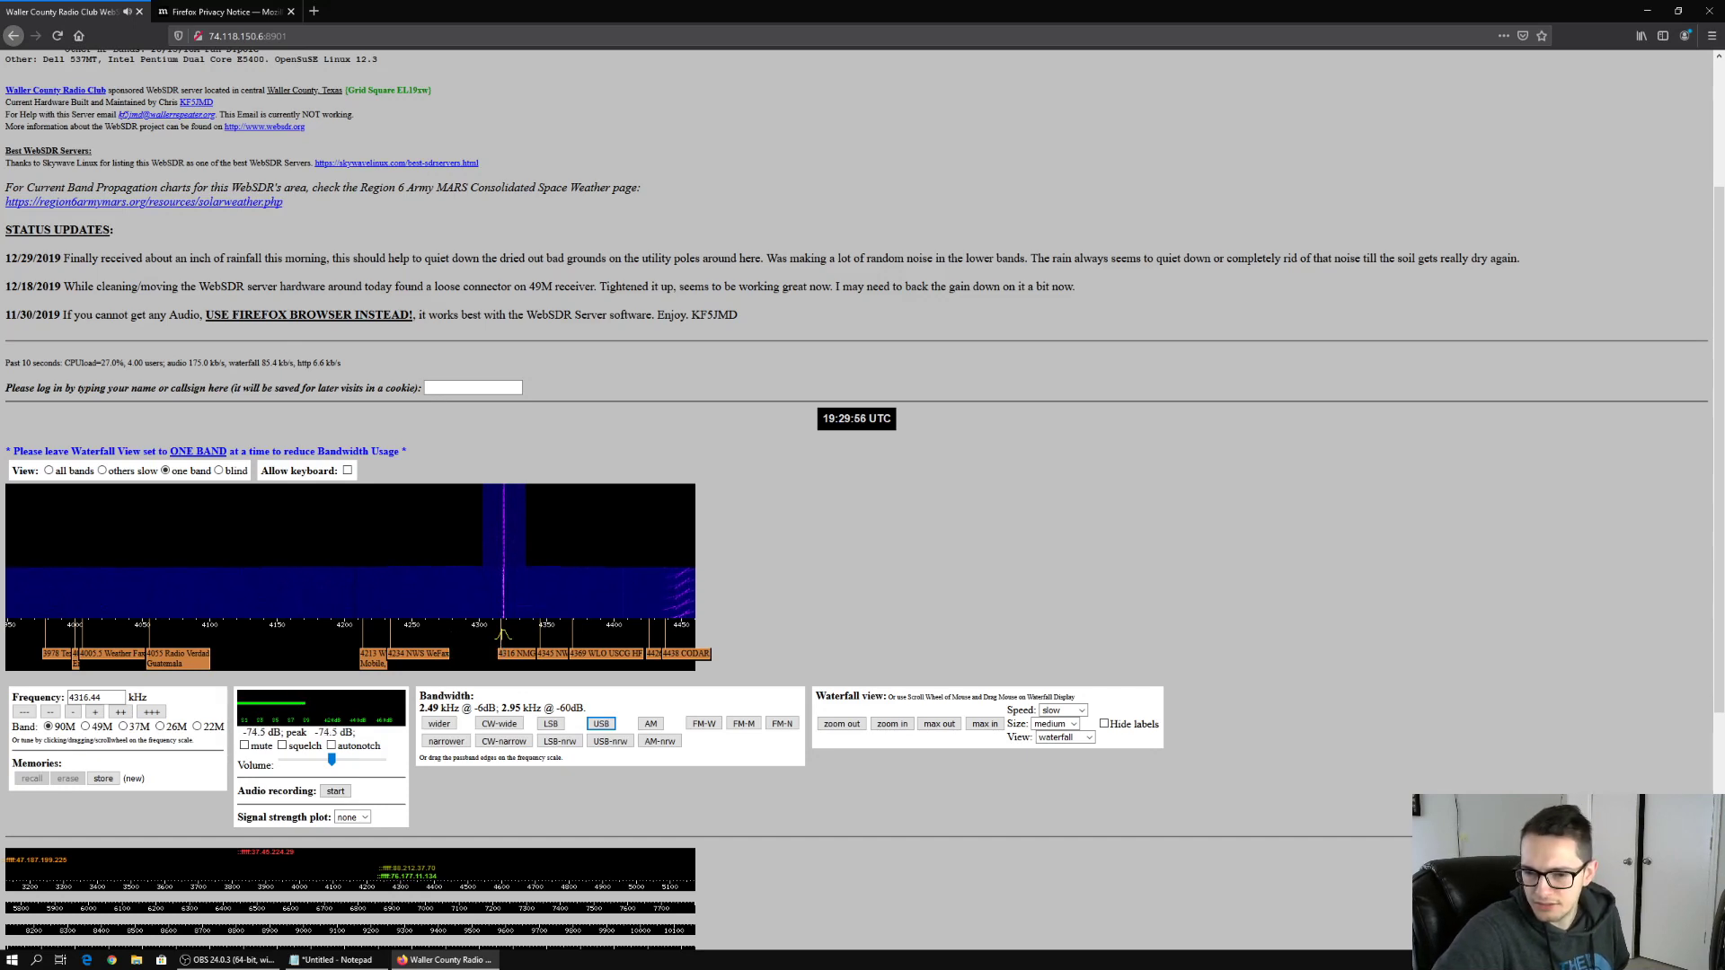
key(alt+Tab)
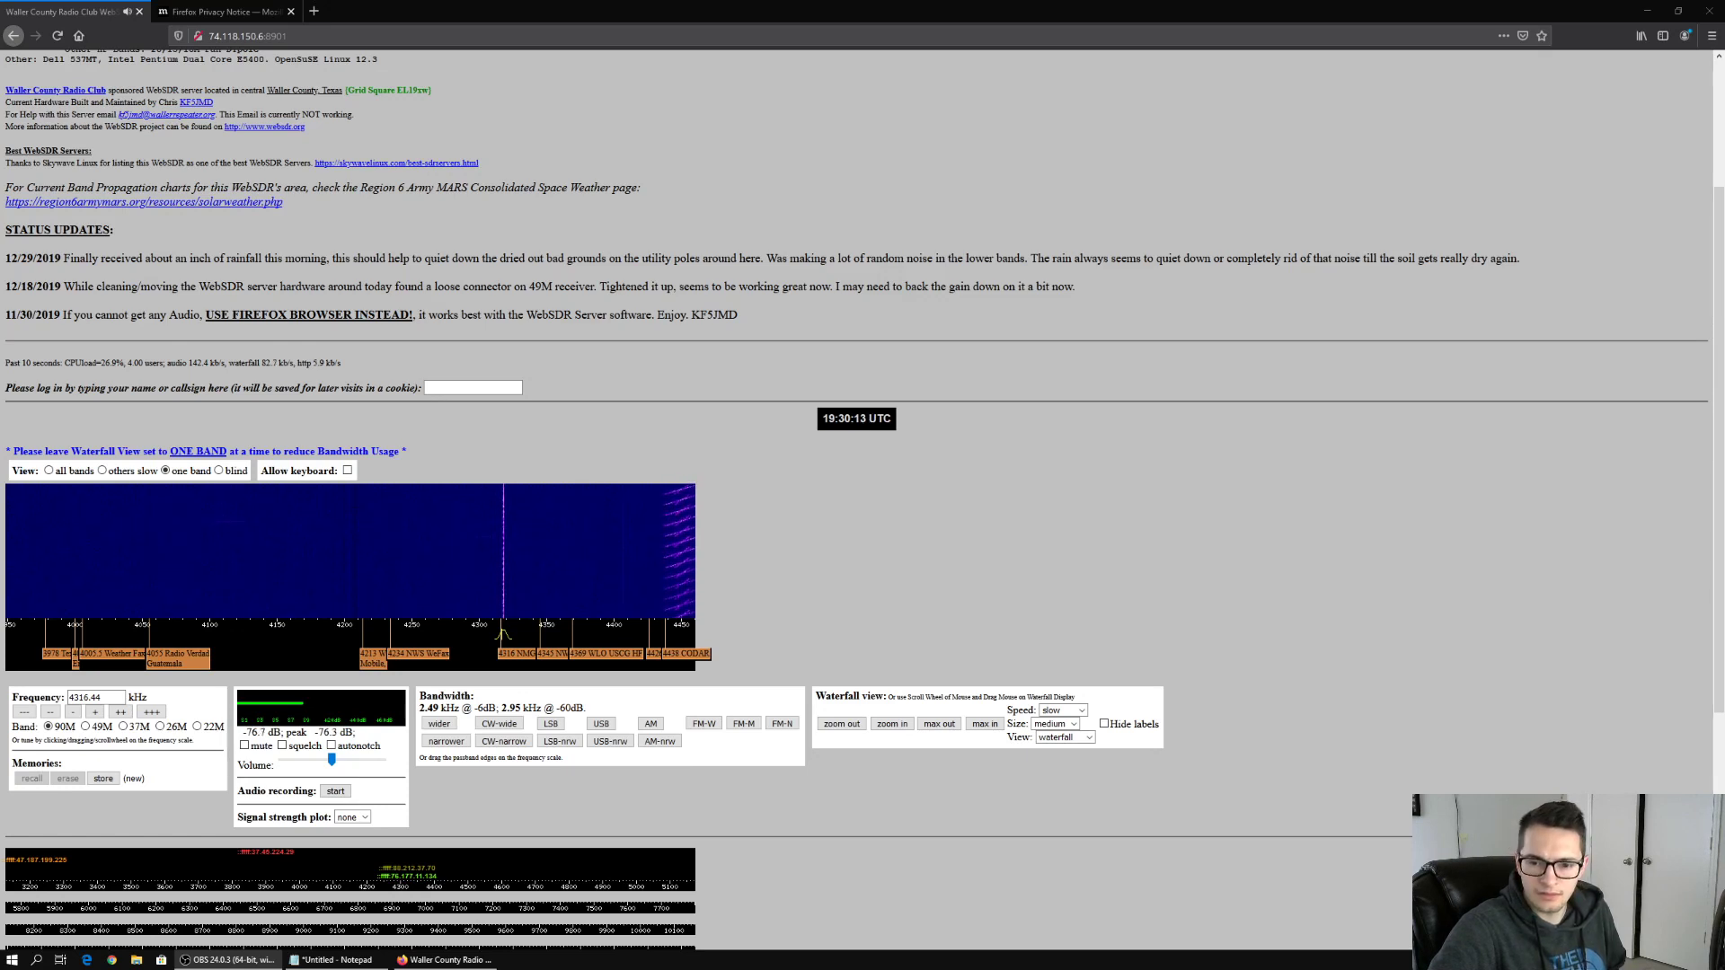
Tune to about 4138 kHz and pan the waterfall toward lower frequencies
scroll(513, 564, down, 2)
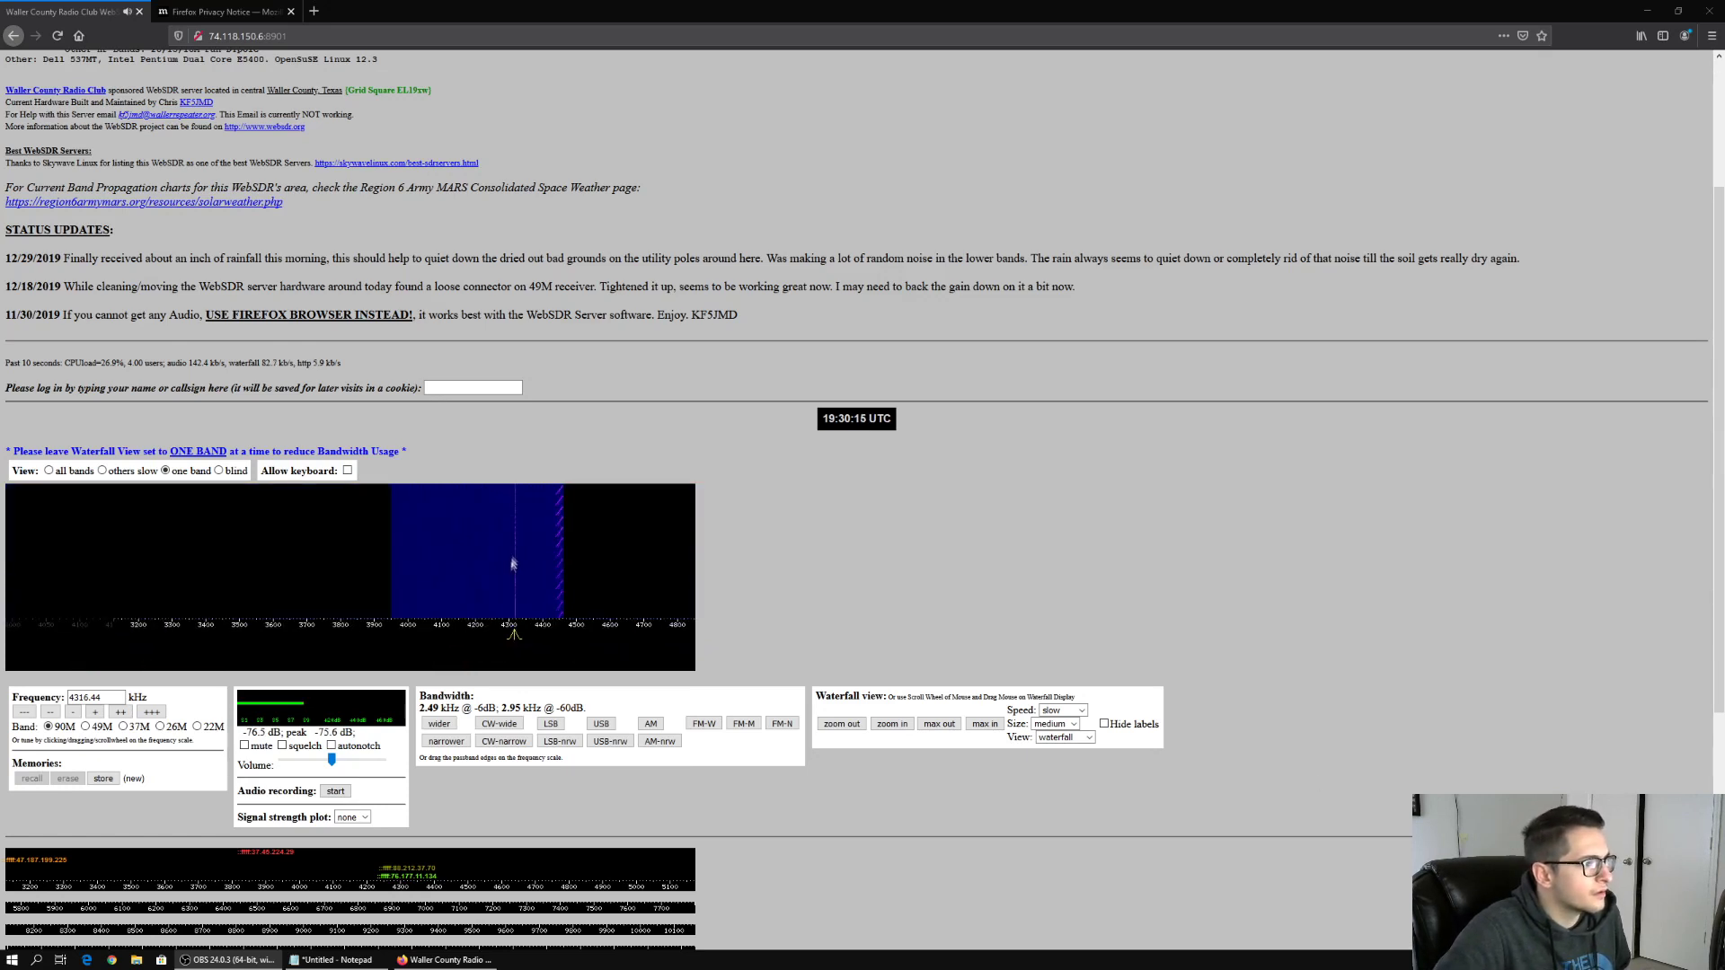
click(455, 634)
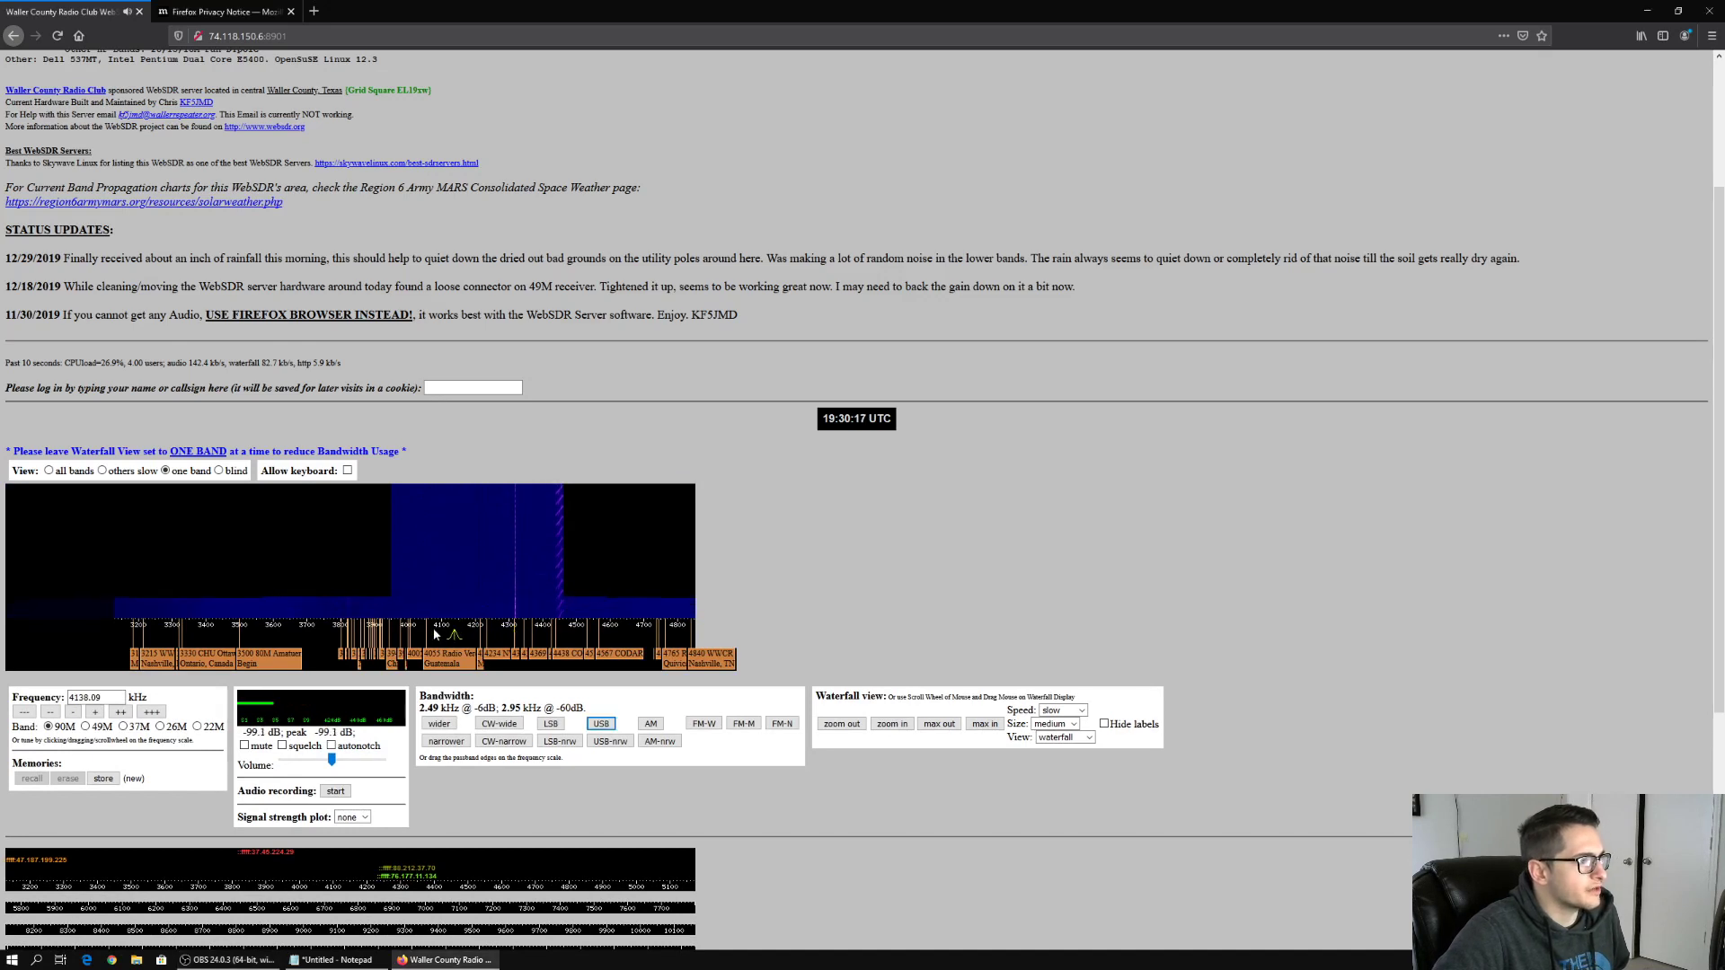
drag(326, 584, 563, 615)
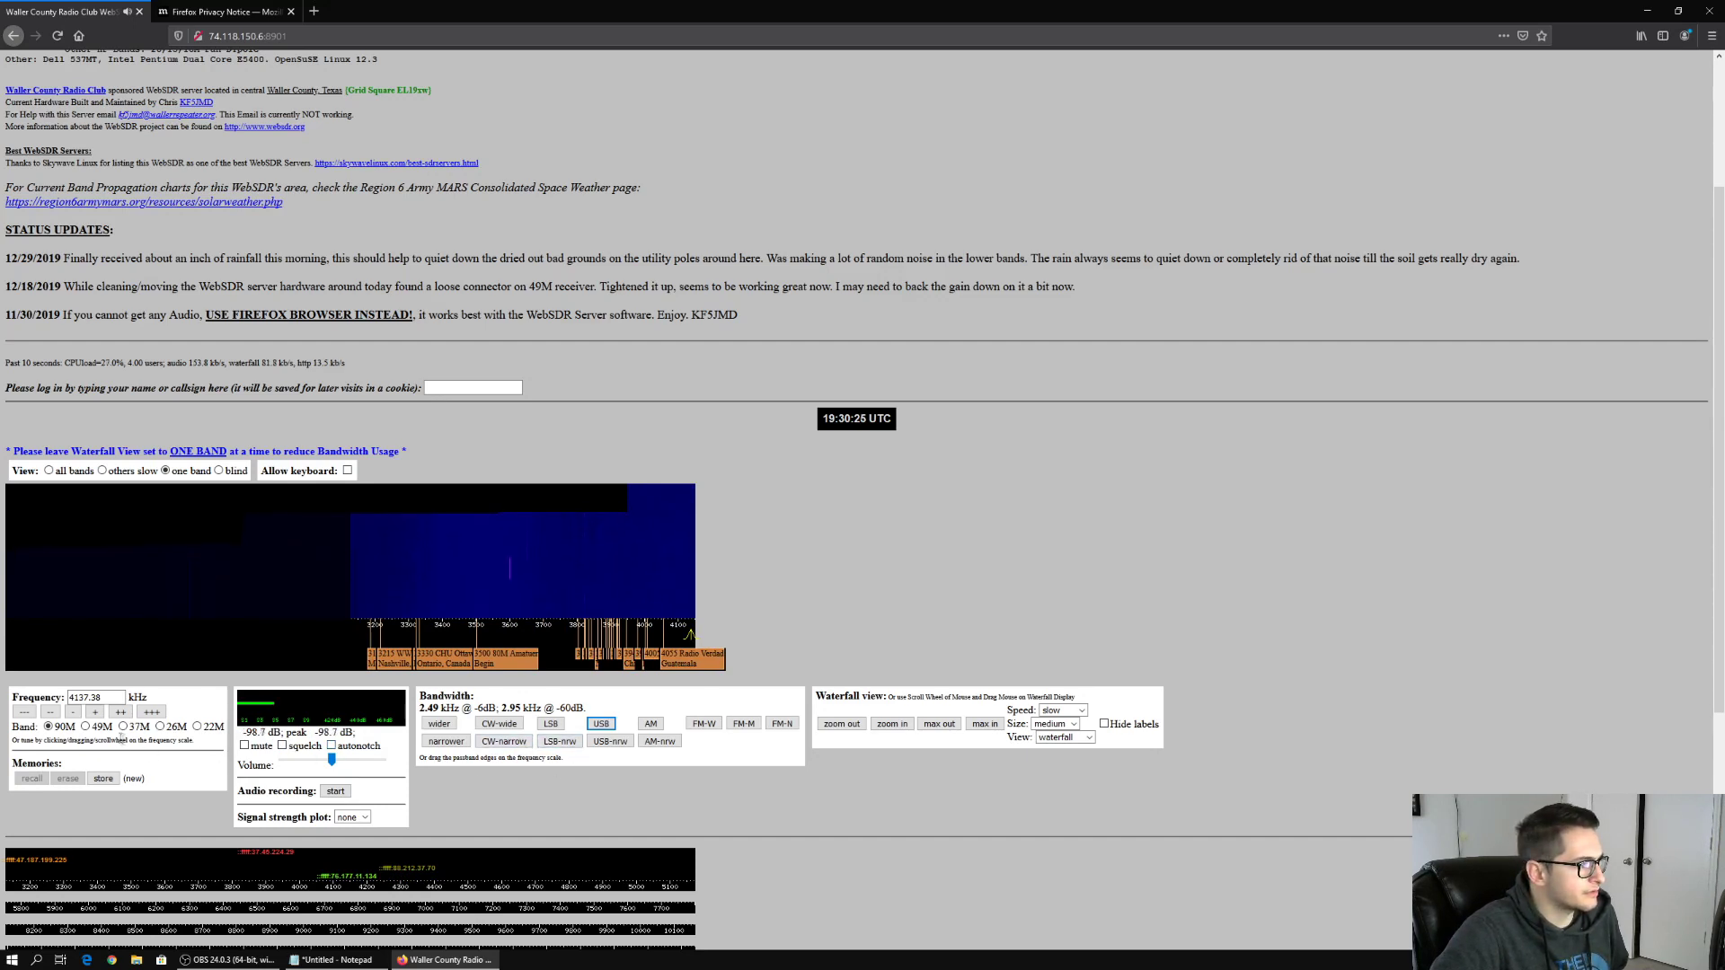
Step through the 49M, 37M, 26M and 22M bands, landing on 14581.62 kHz
click(86, 726)
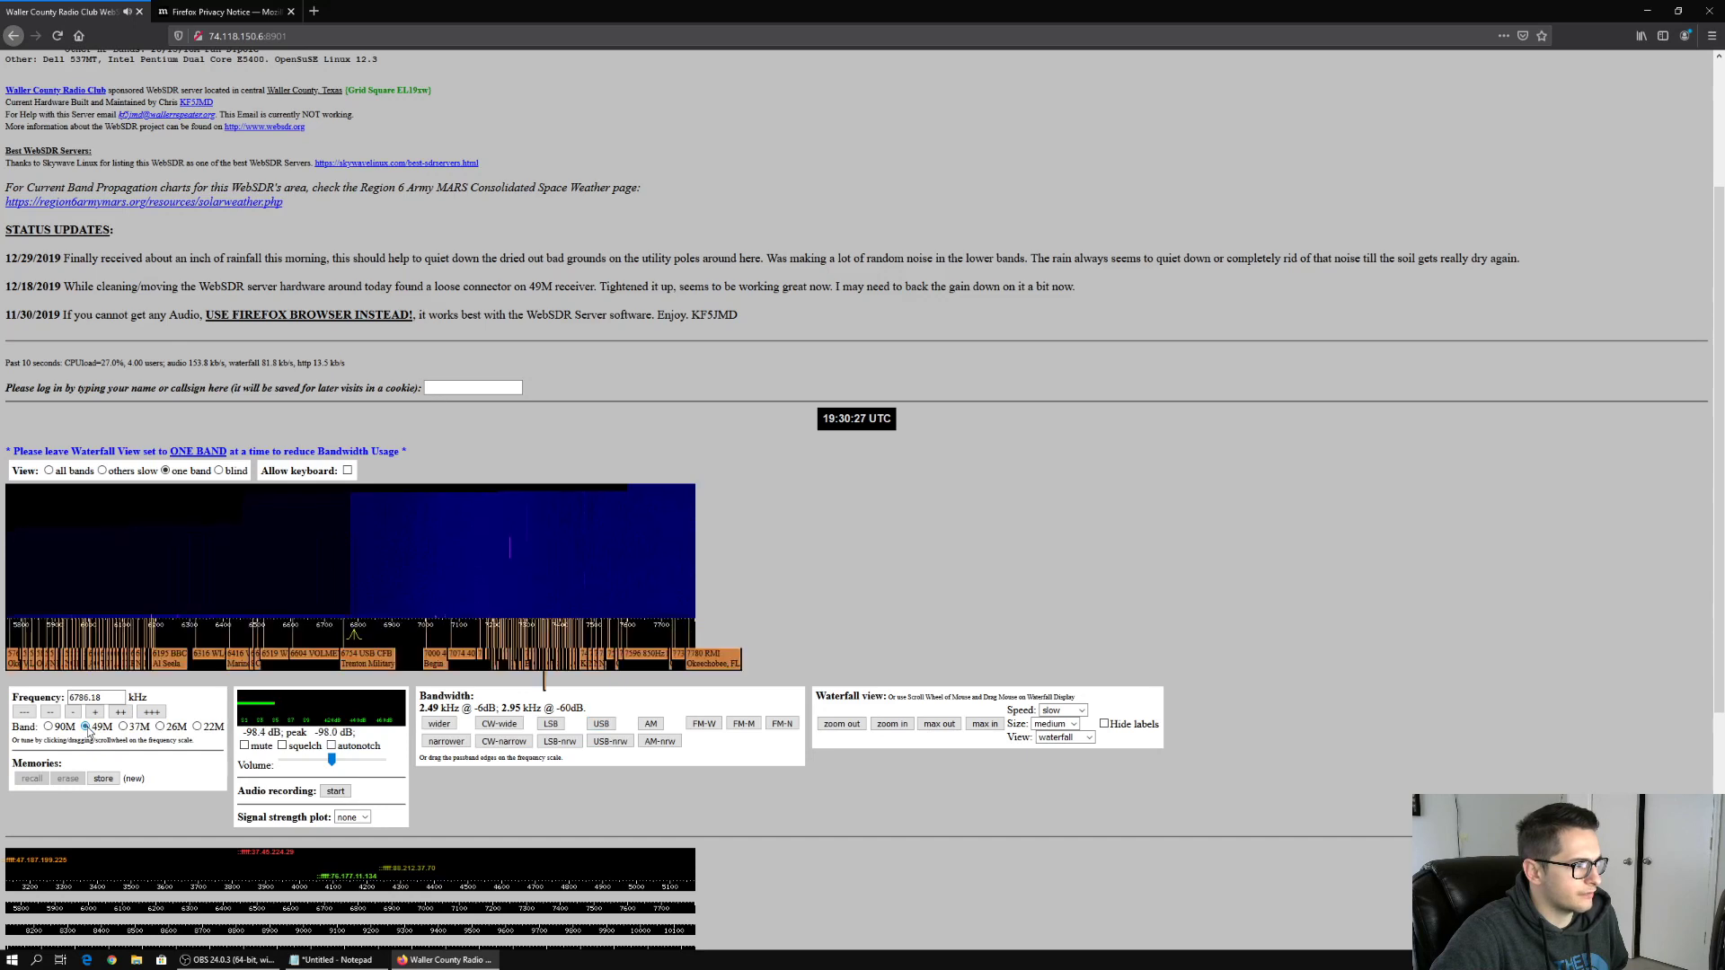
click(123, 726)
click(160, 726)
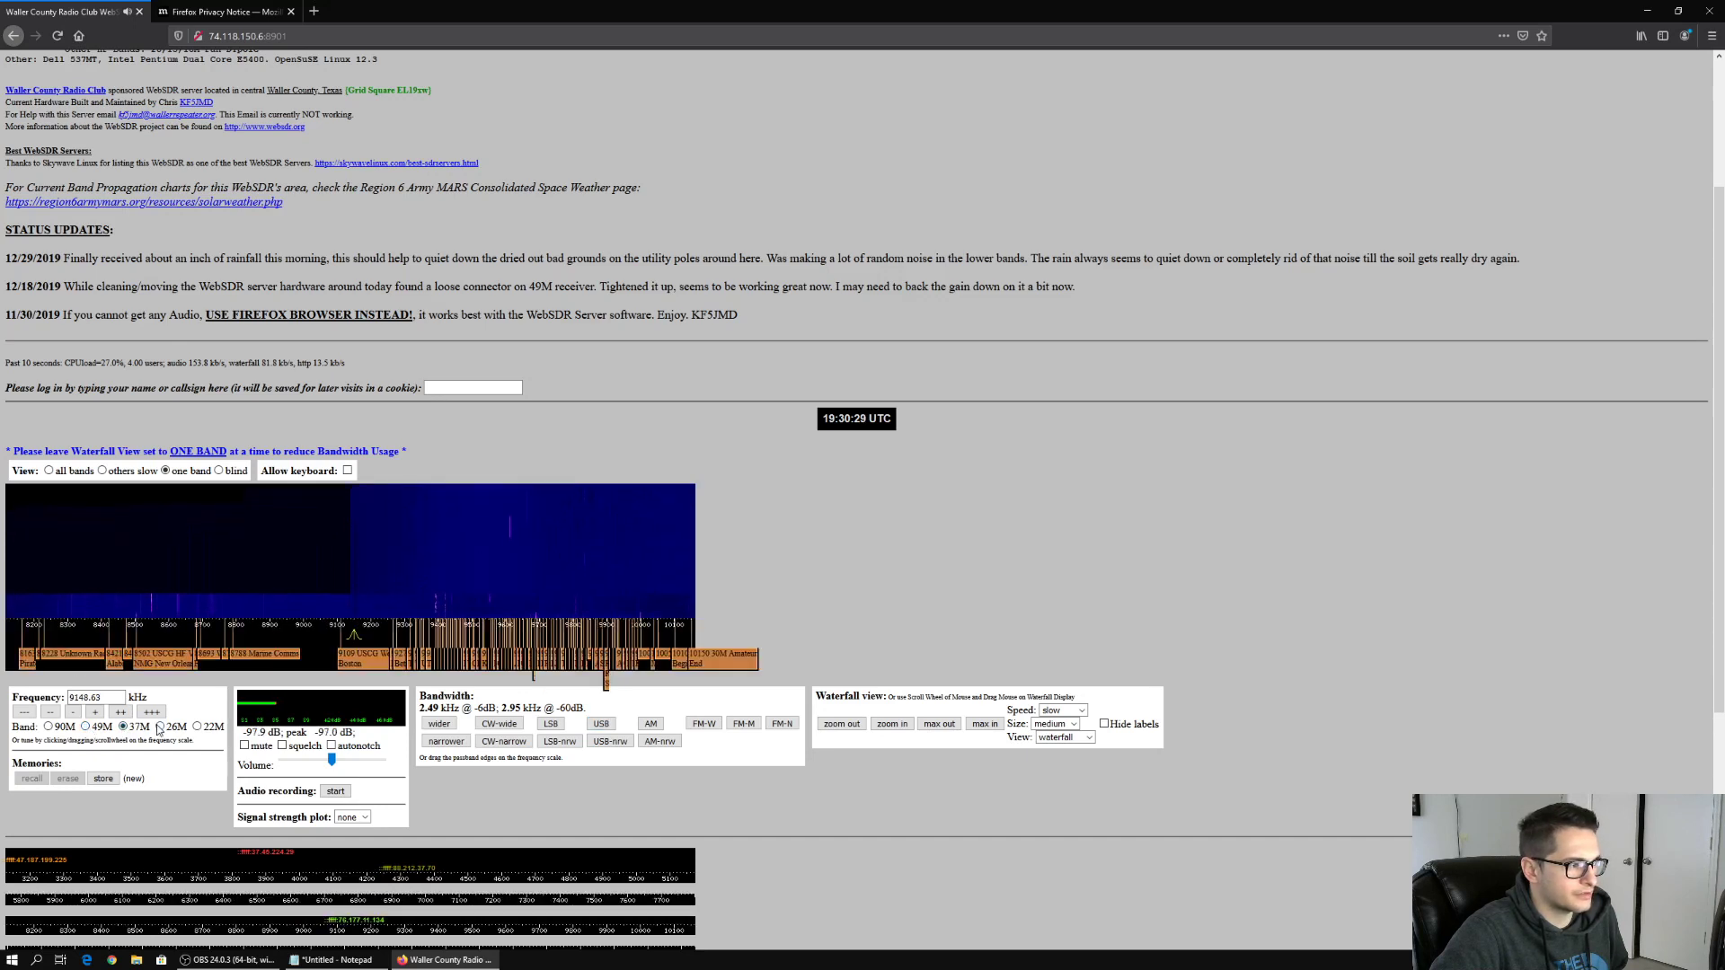
click(197, 726)
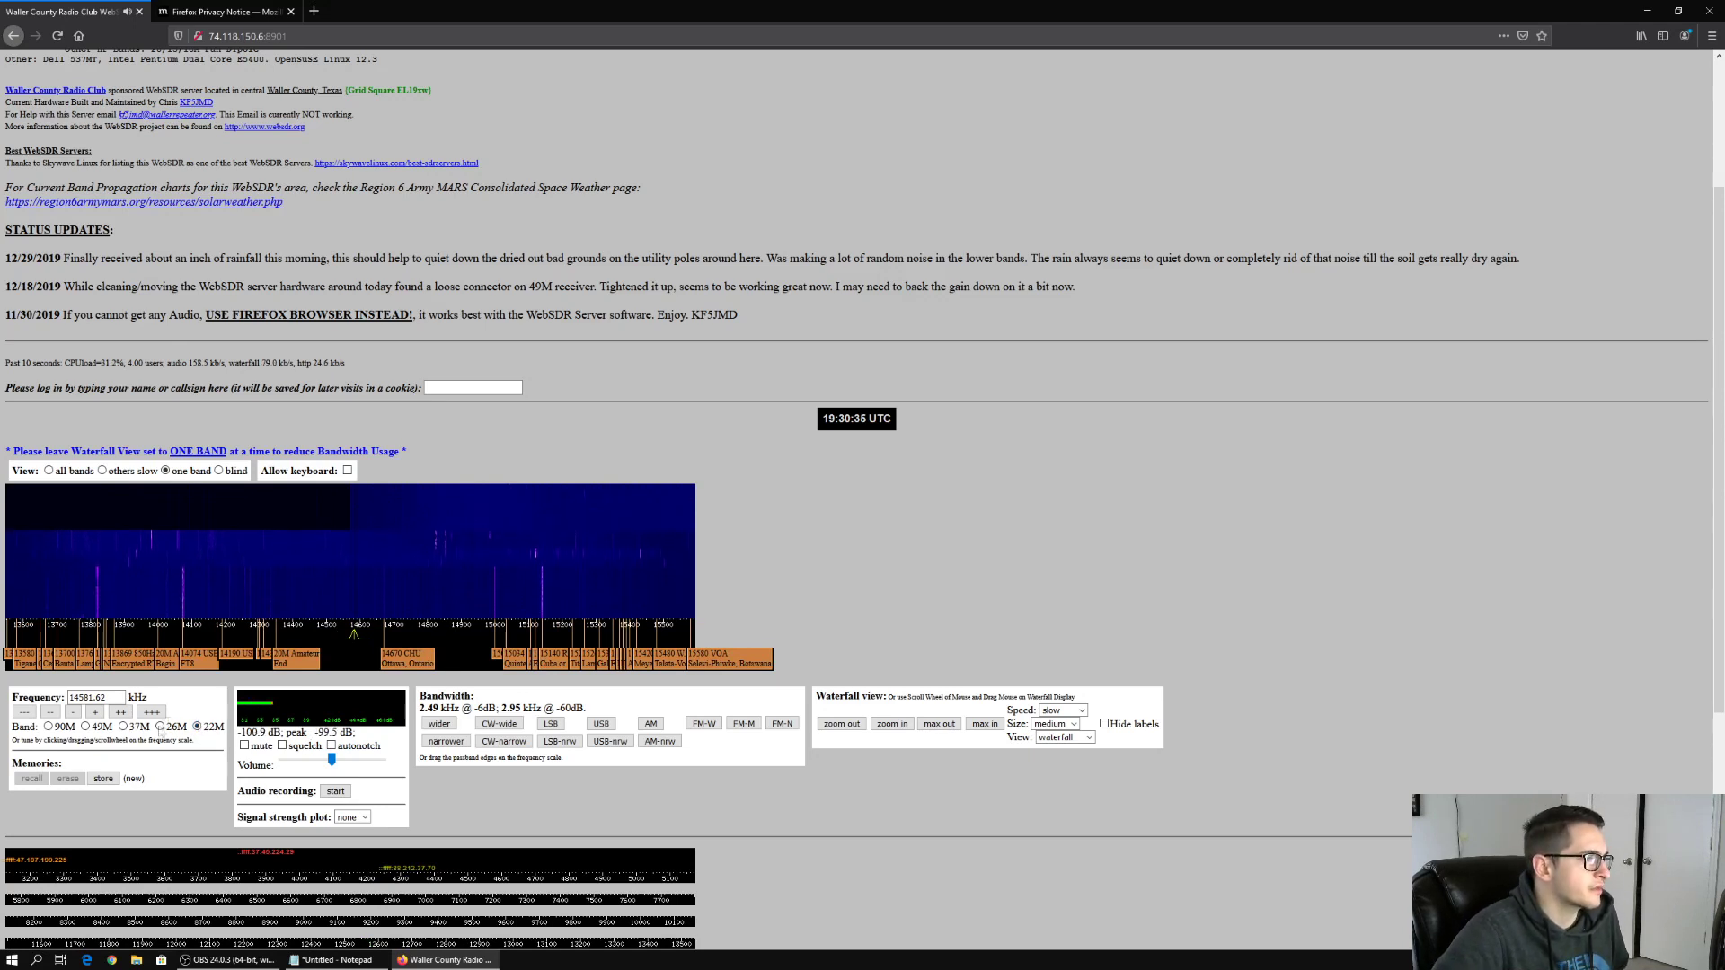
Switch to the 49M band and bring the 40 m FT8 activity near 7074 kHz into view
click(87, 728)
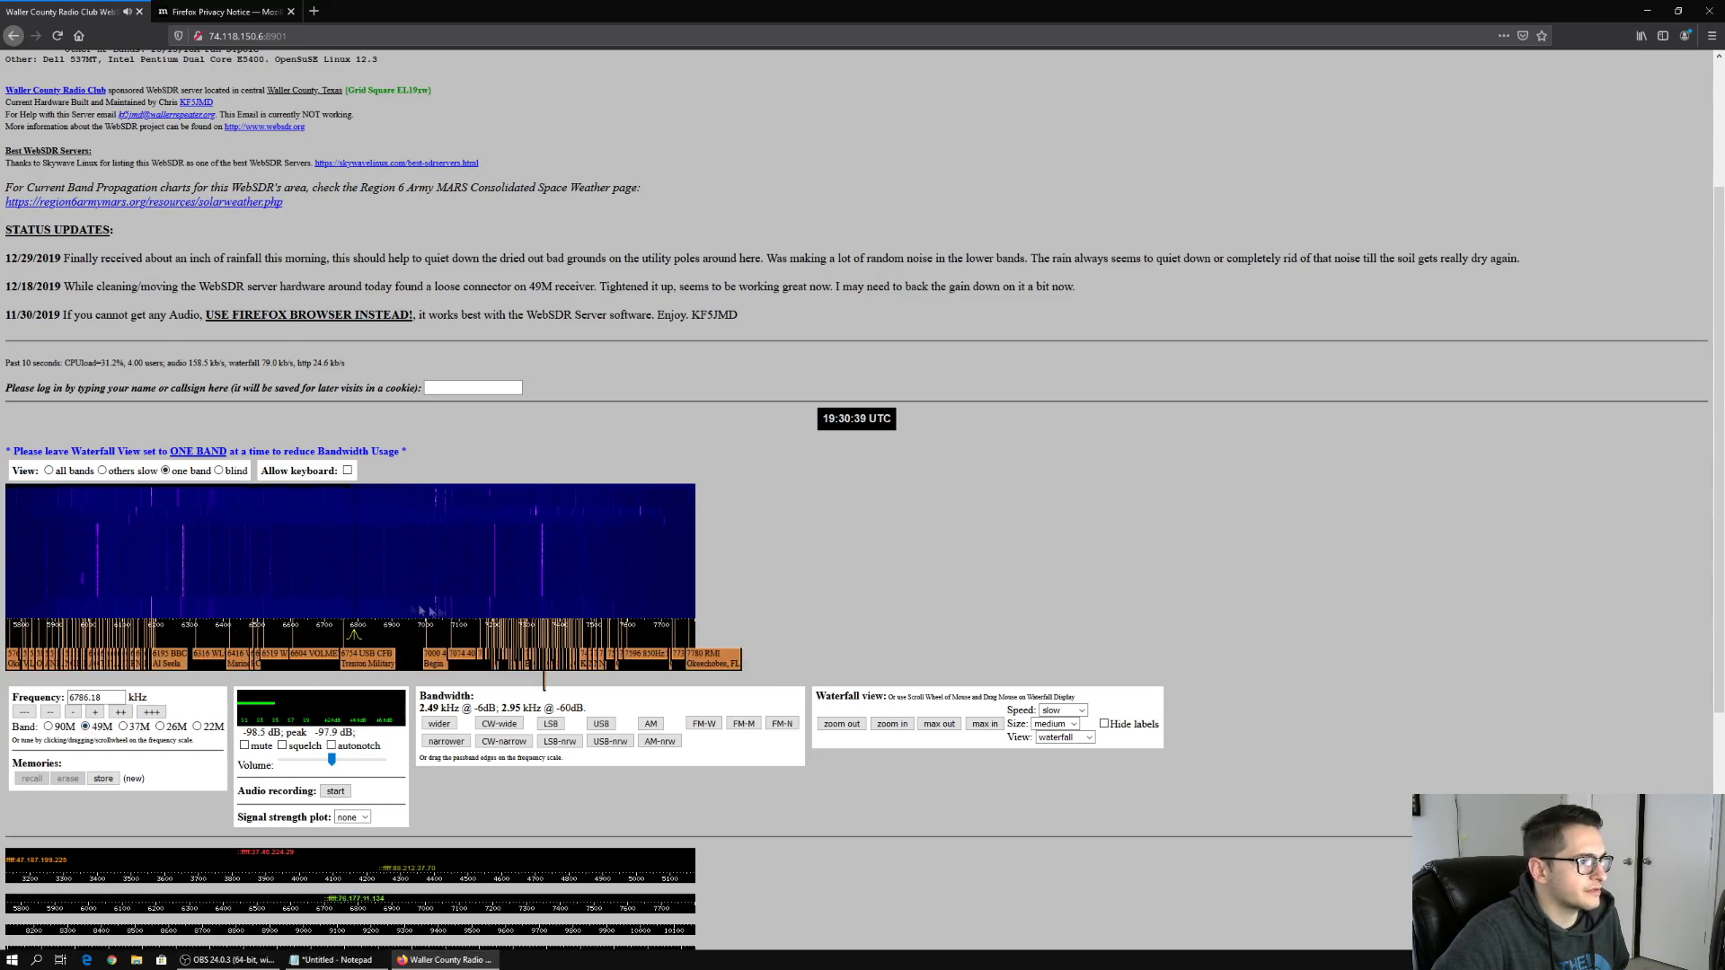
scroll(456, 616, up, 2)
scroll(455, 616, up, 2)
drag(456, 616, 242, 629)
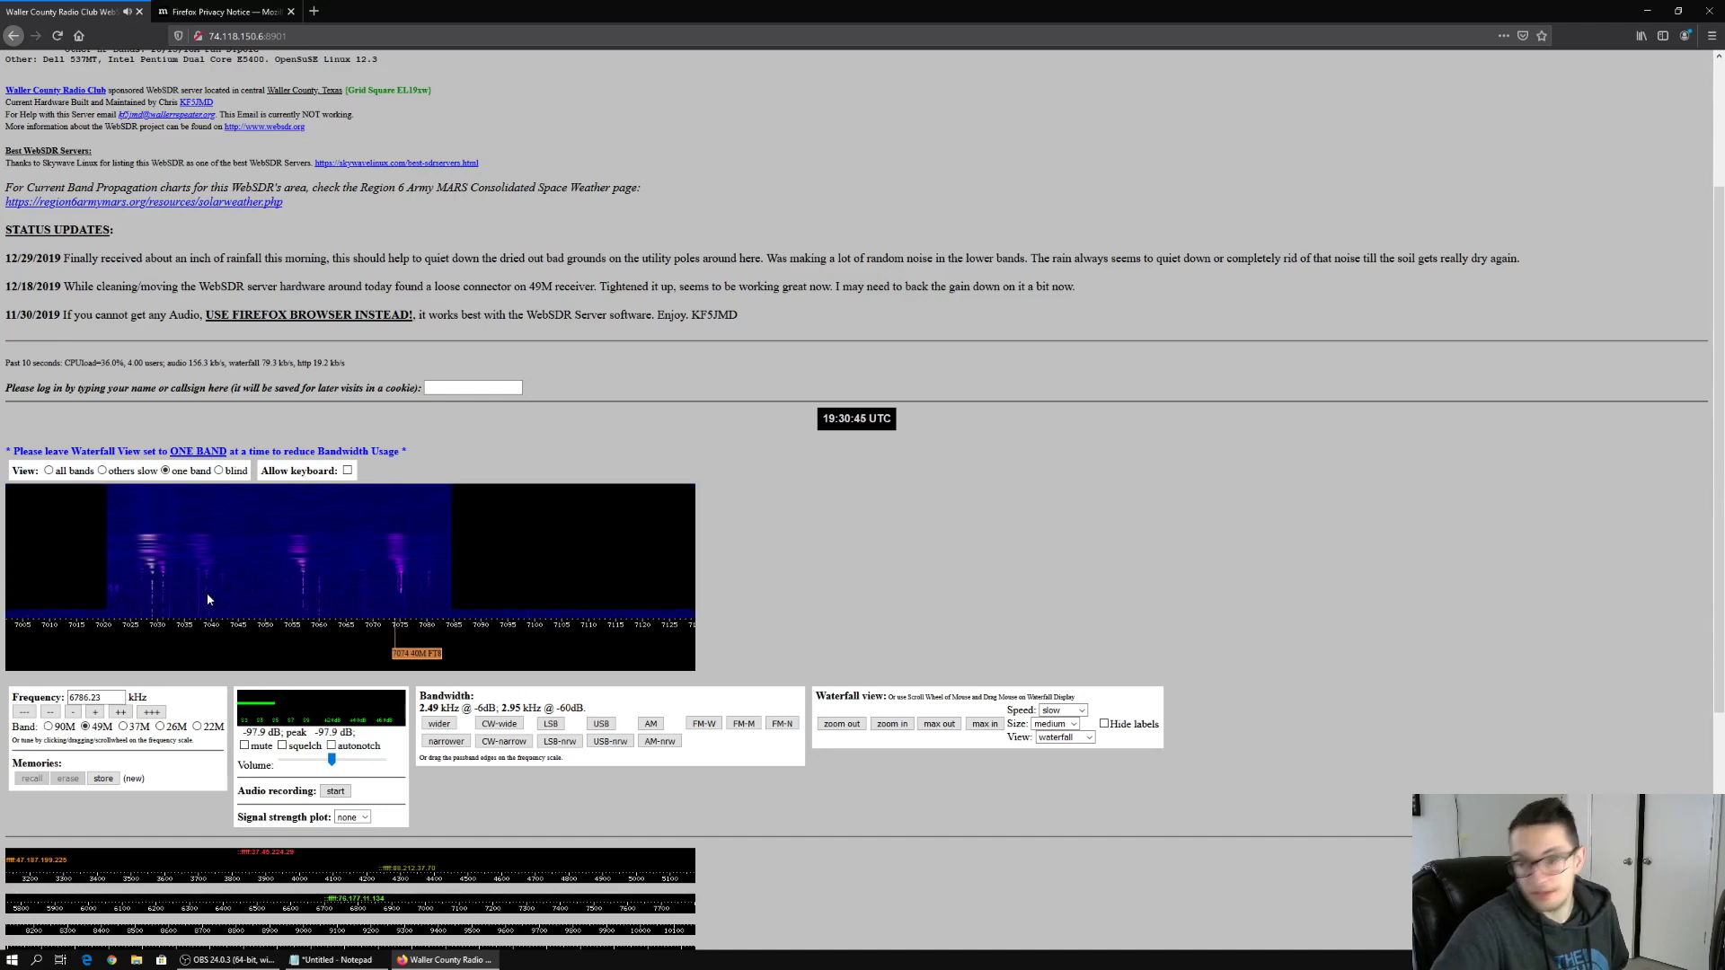
scroll(396, 608, up, 1)
Tune onto the FT8 signals at about 7073.46 kHz, then select the frequency value
click(395, 608)
scroll(395, 608, up, 1)
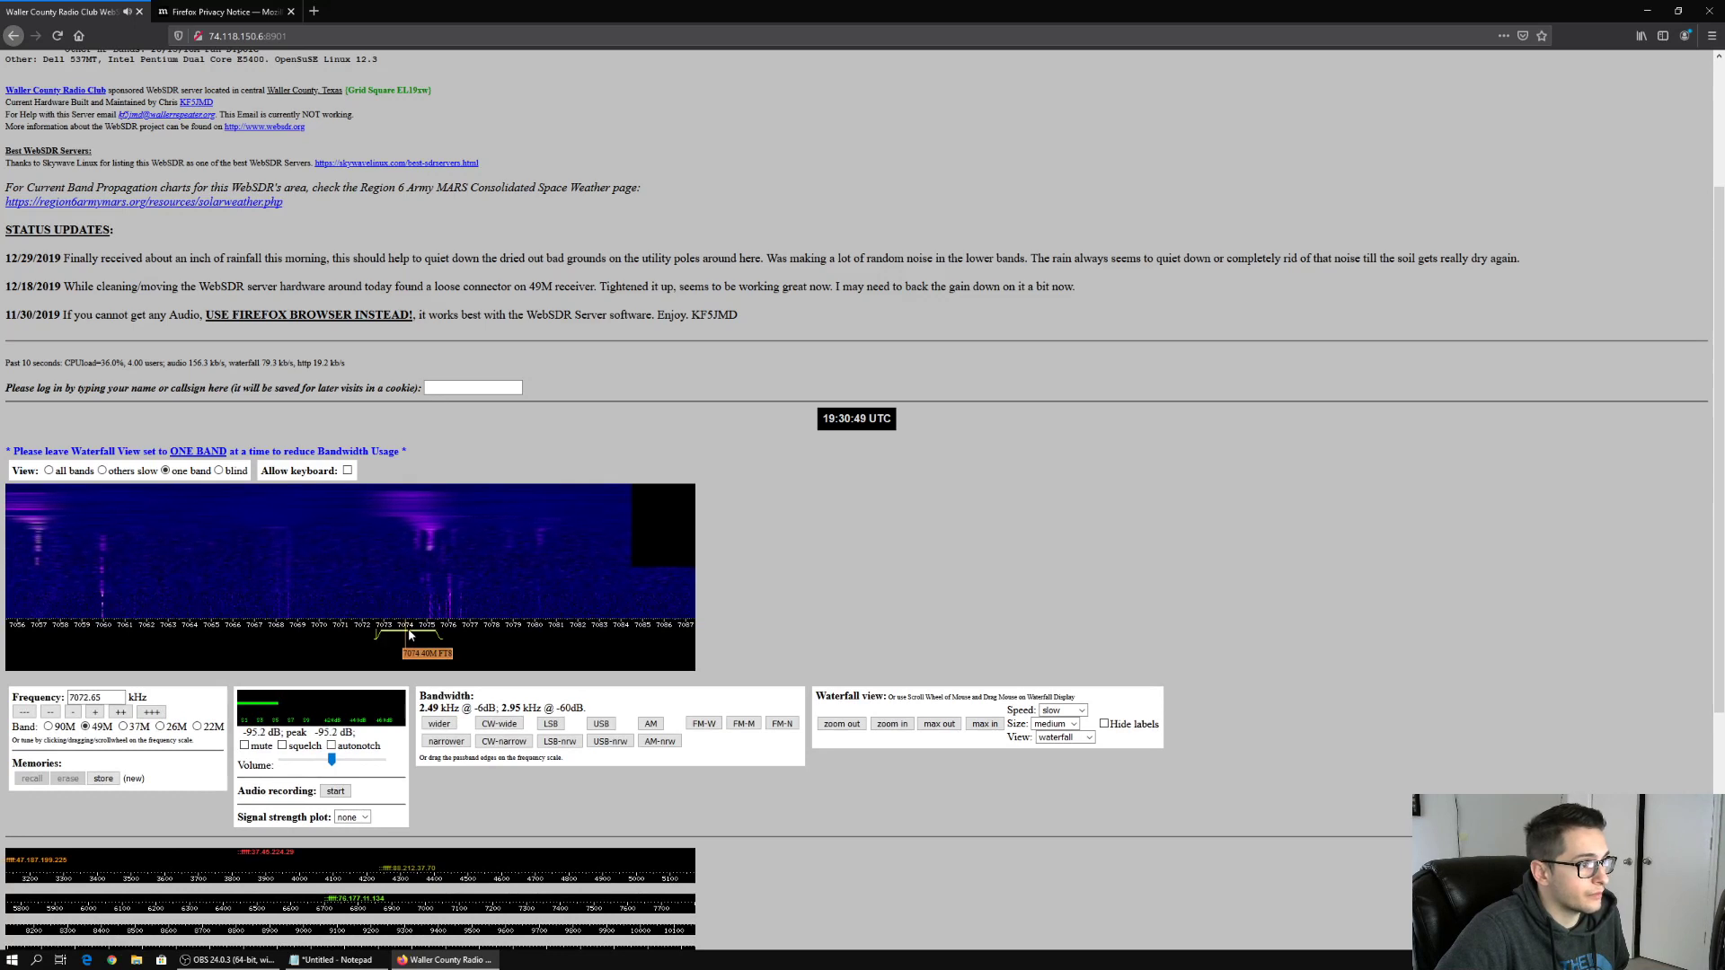
drag(409, 634, 429, 635)
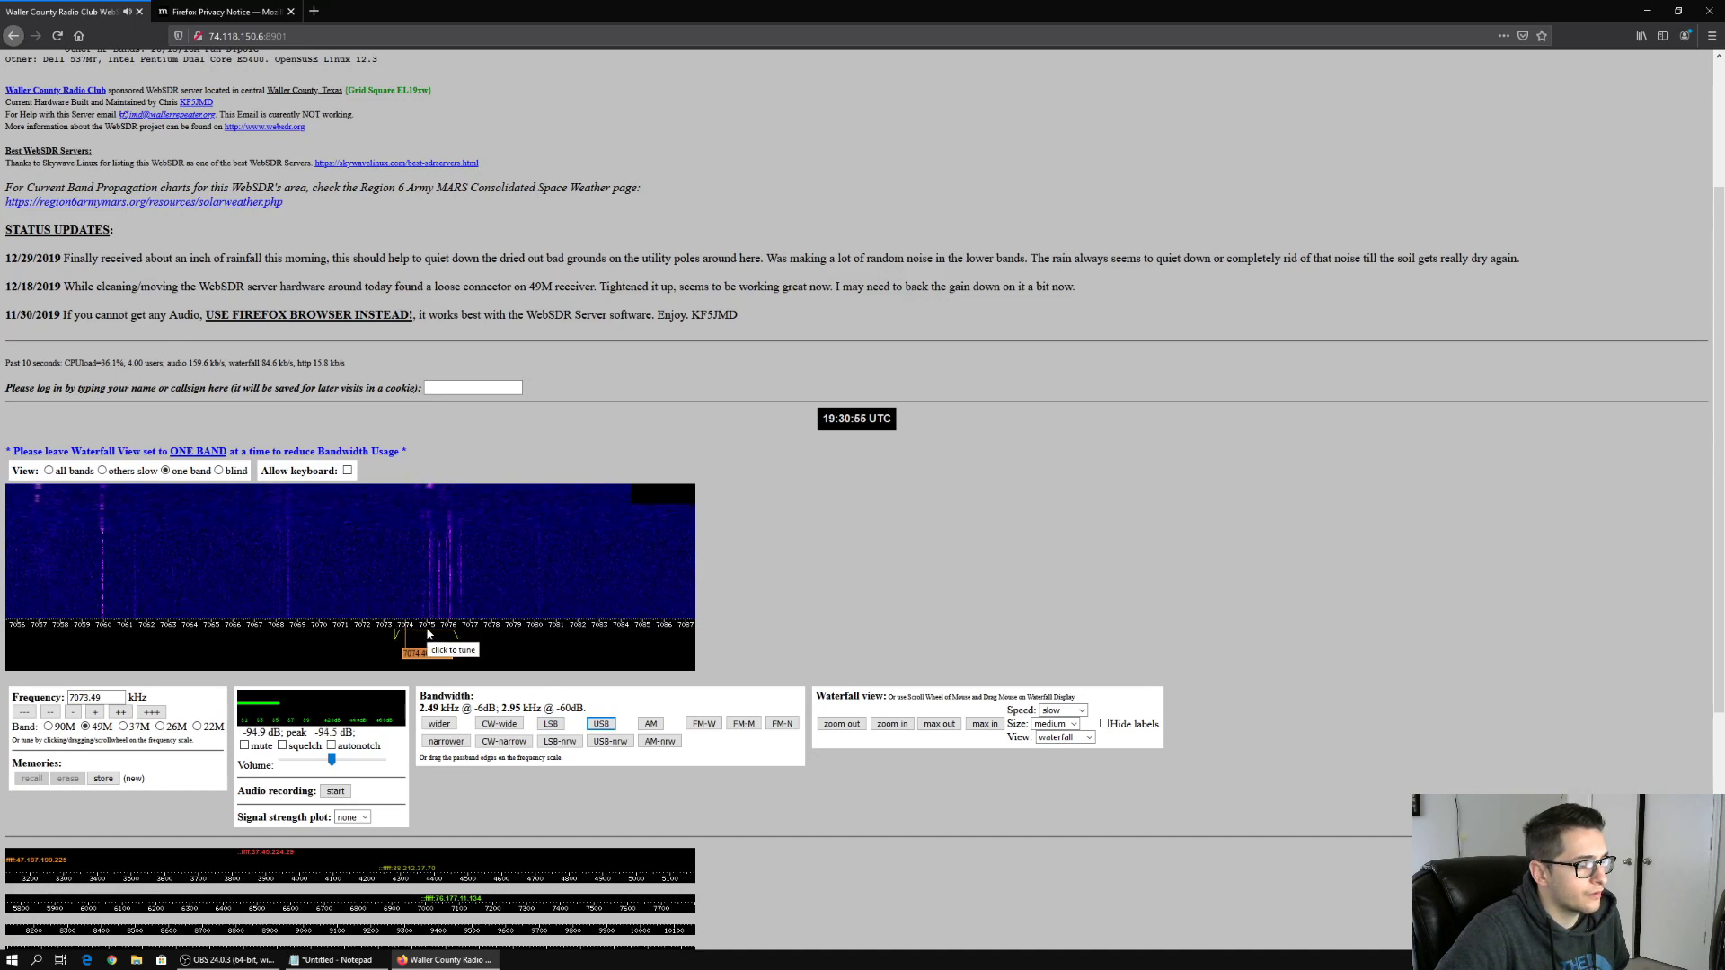
click(428, 634)
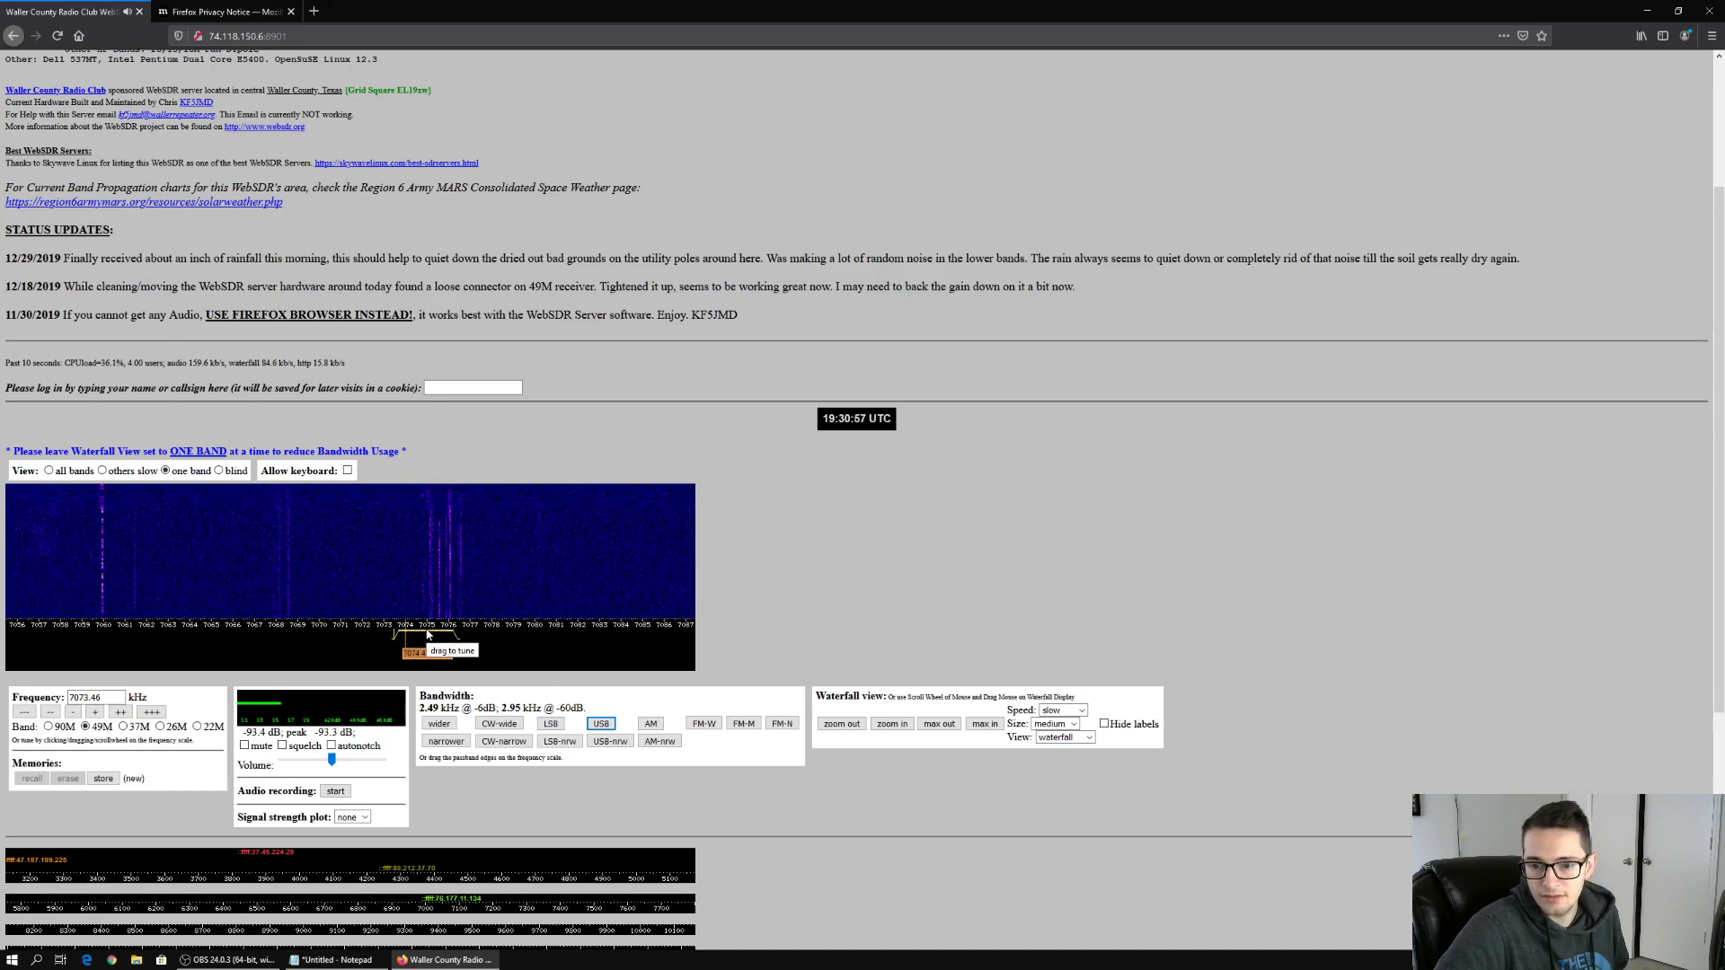
key(alt+Tab)
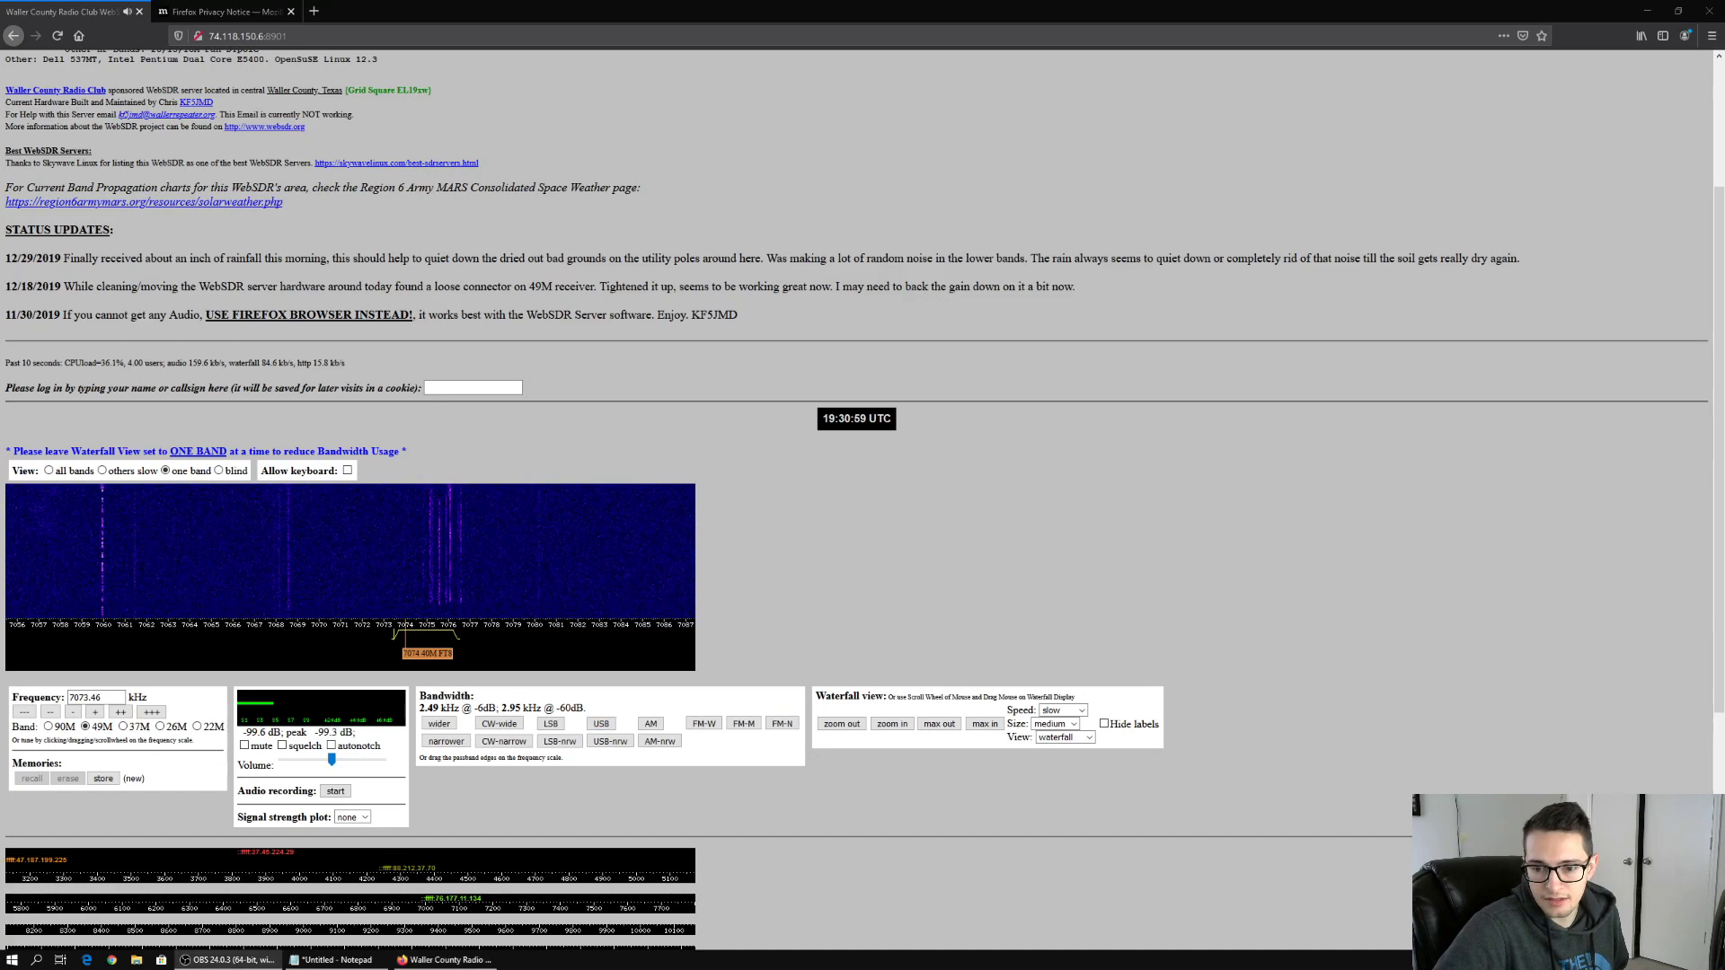
key(alt+Tab)
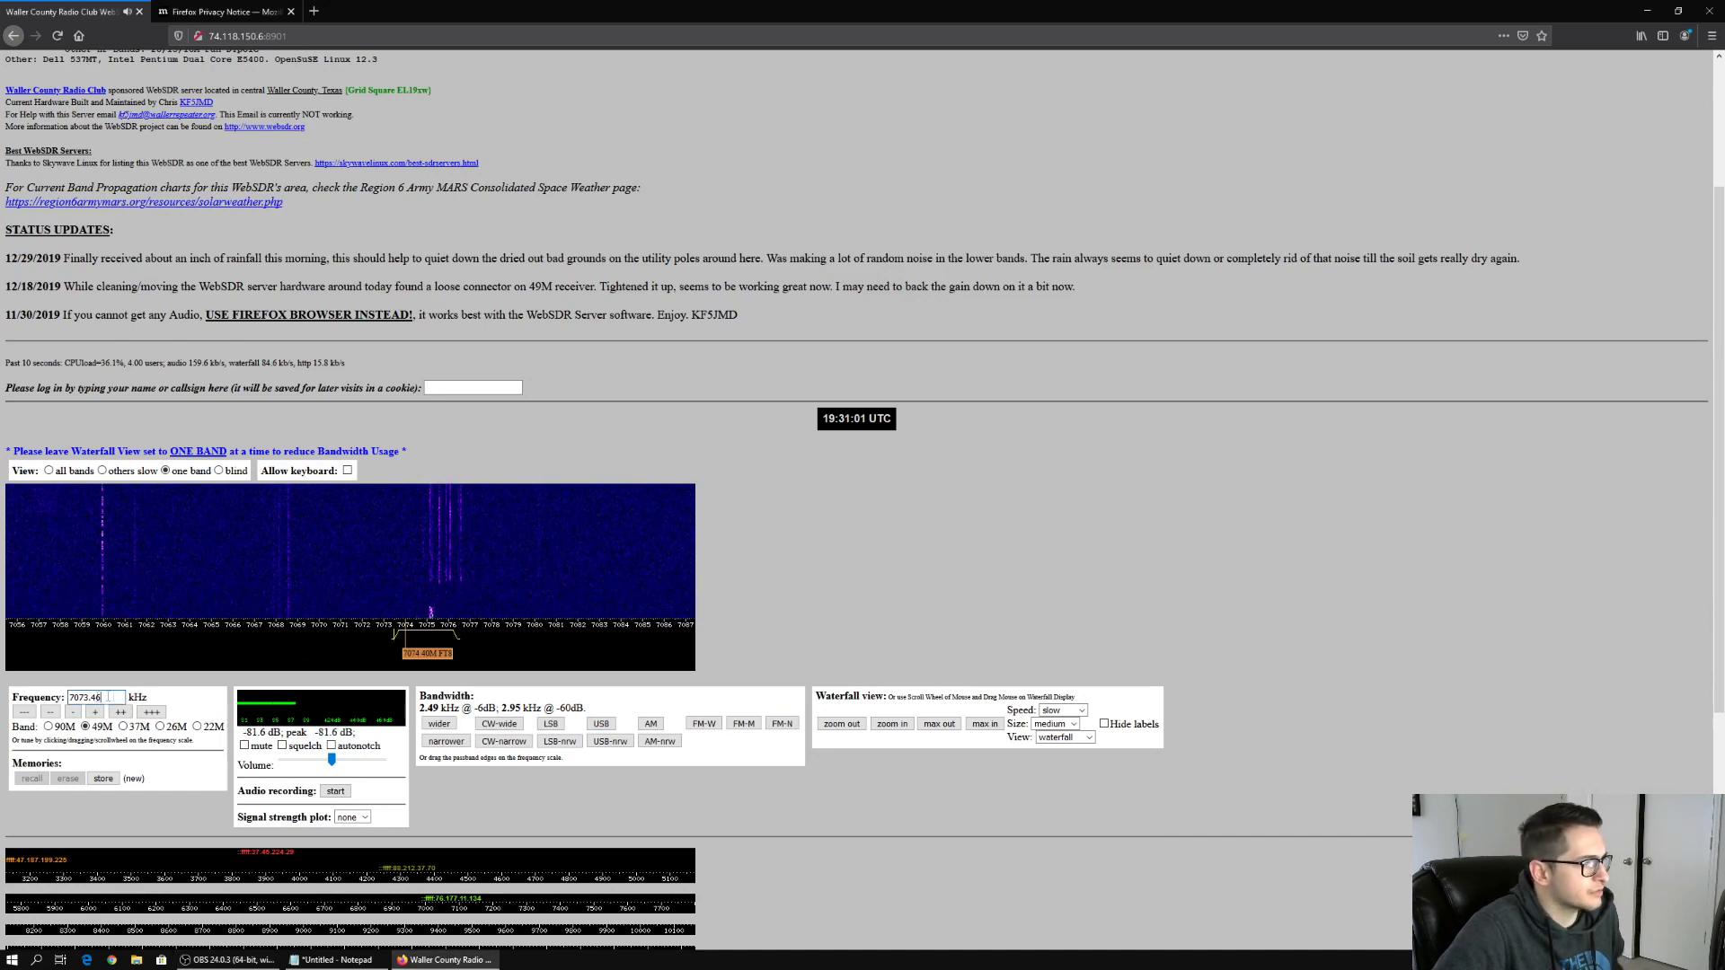
drag(124, 697, 56, 694)
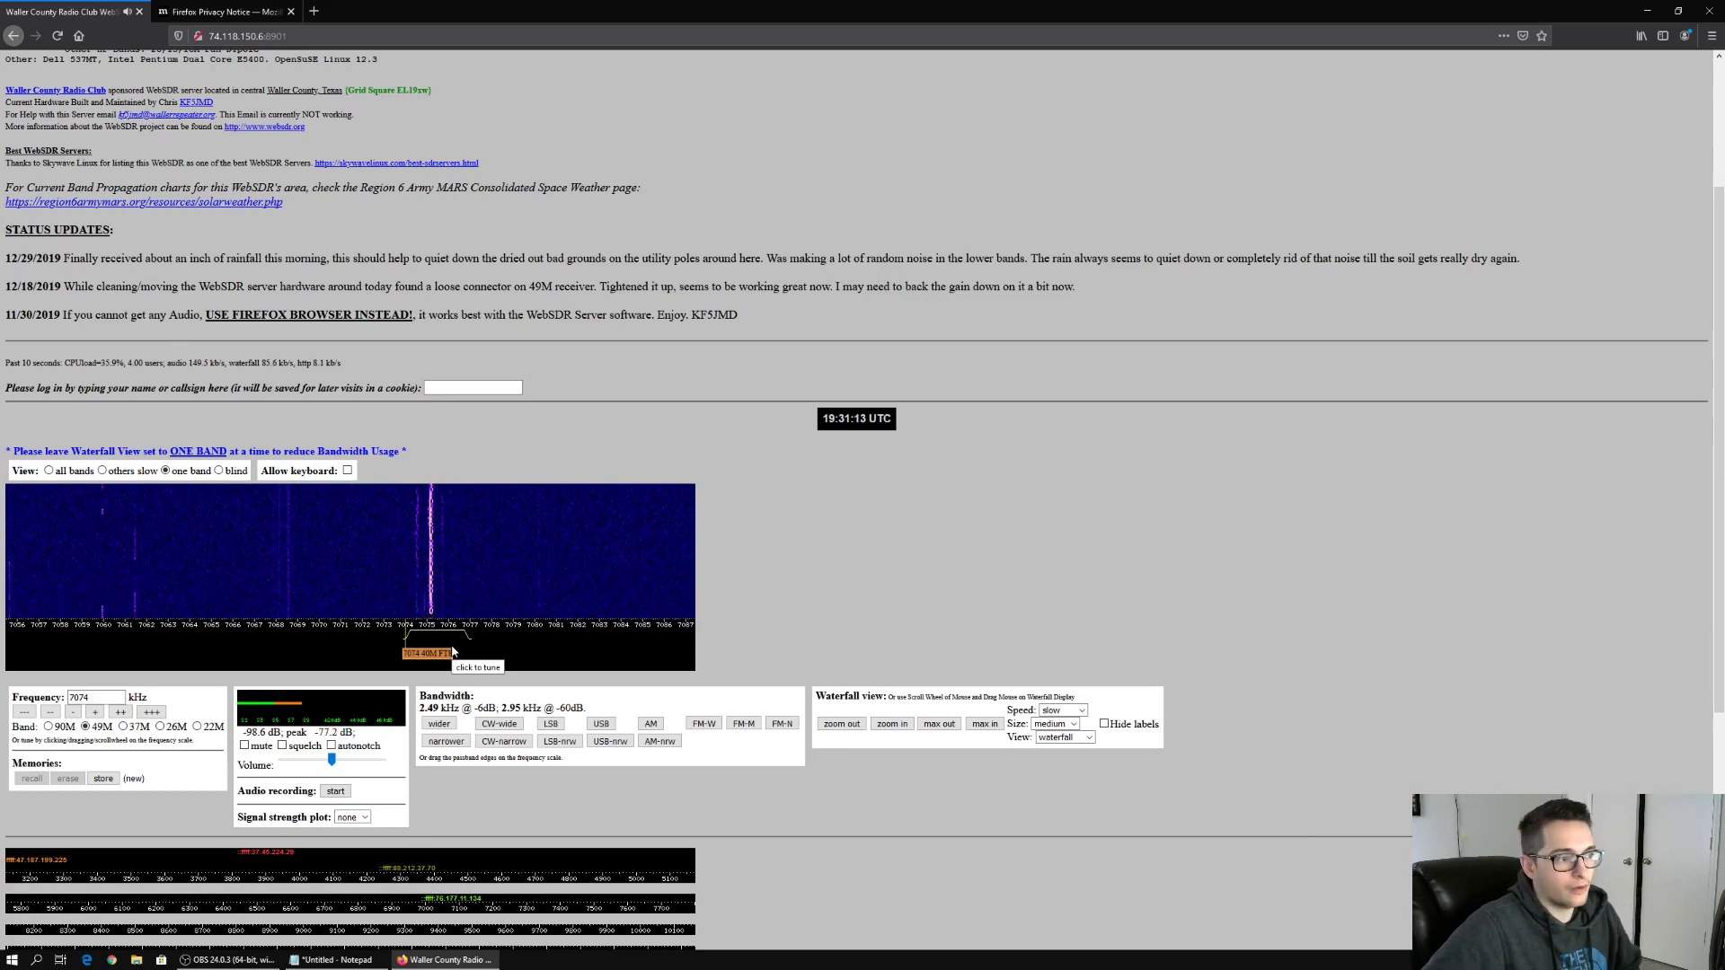
Tune to exactly 7074.00 kHz, then move down onto the signal at 7028.12 kHz
click(452, 653)
scroll(403, 566, down, 3)
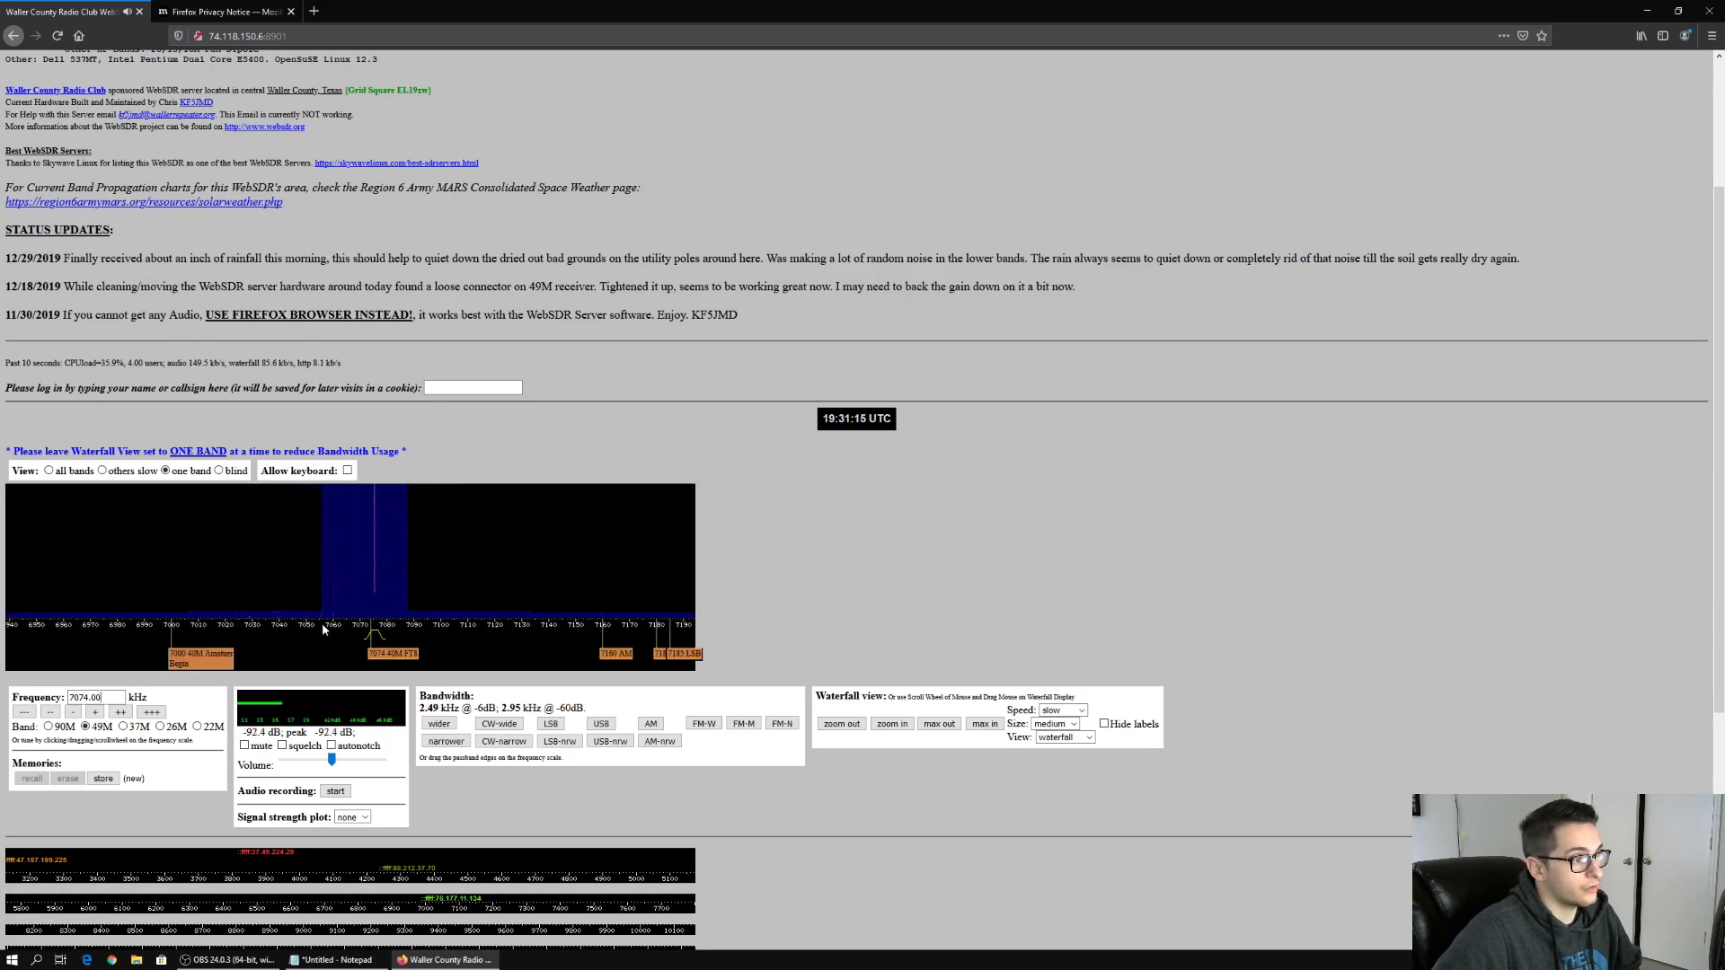
scroll(289, 600, up, 2)
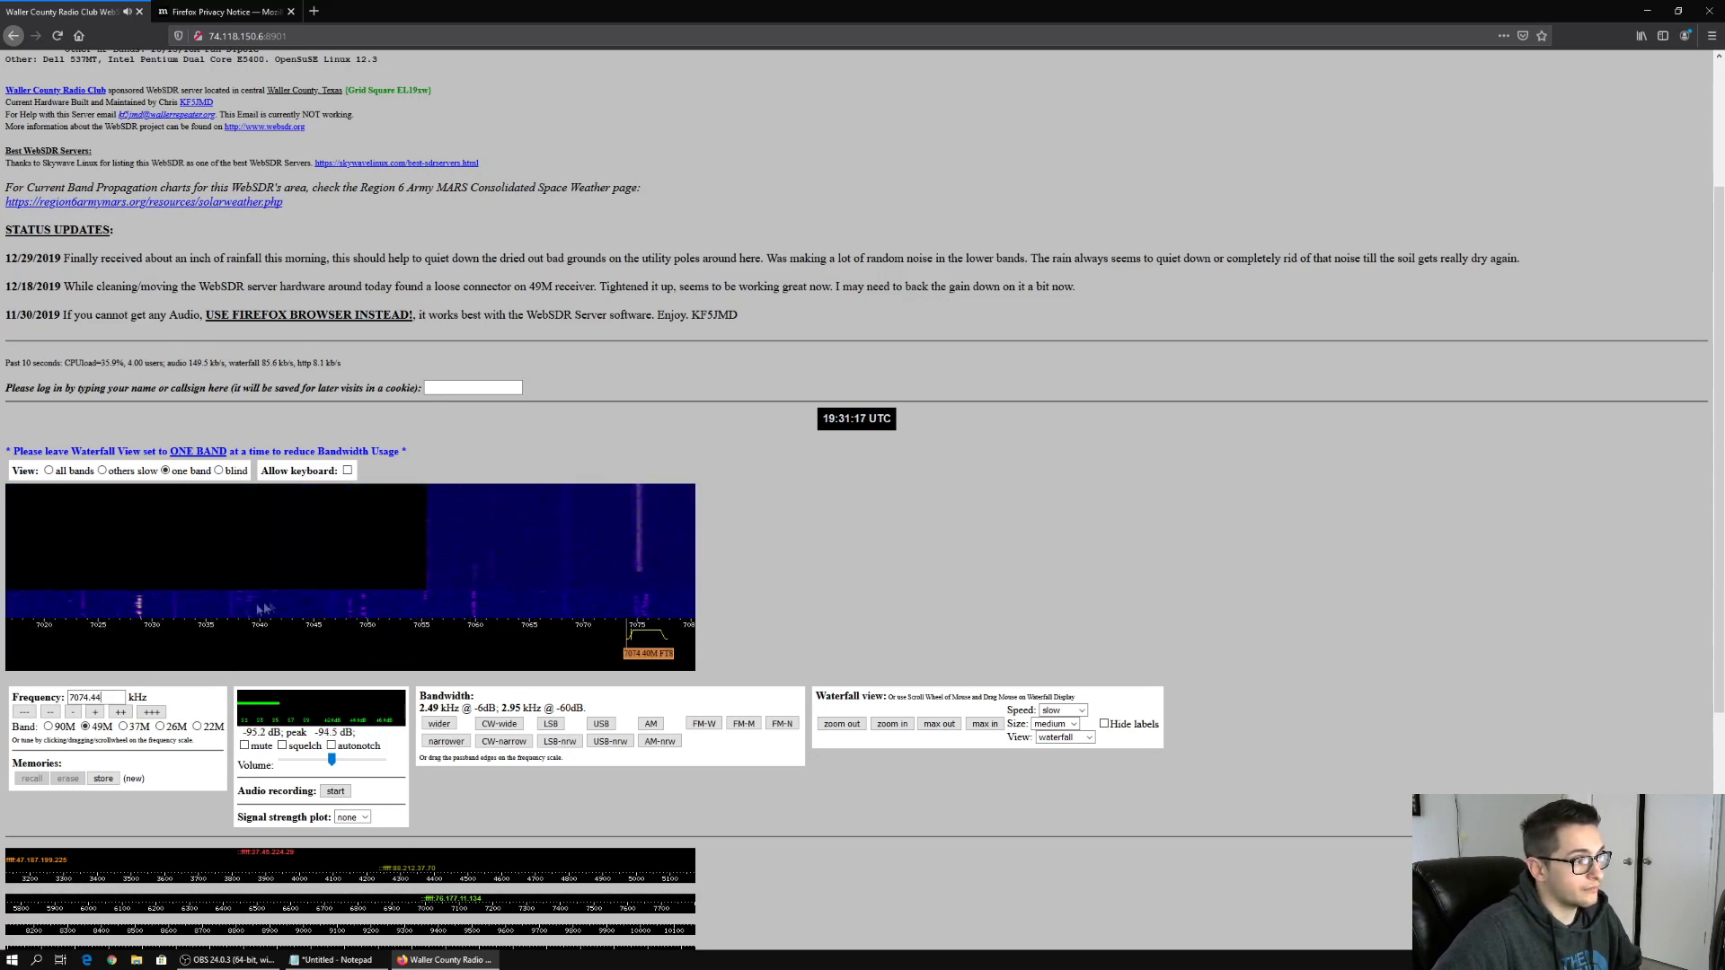
click(150, 632)
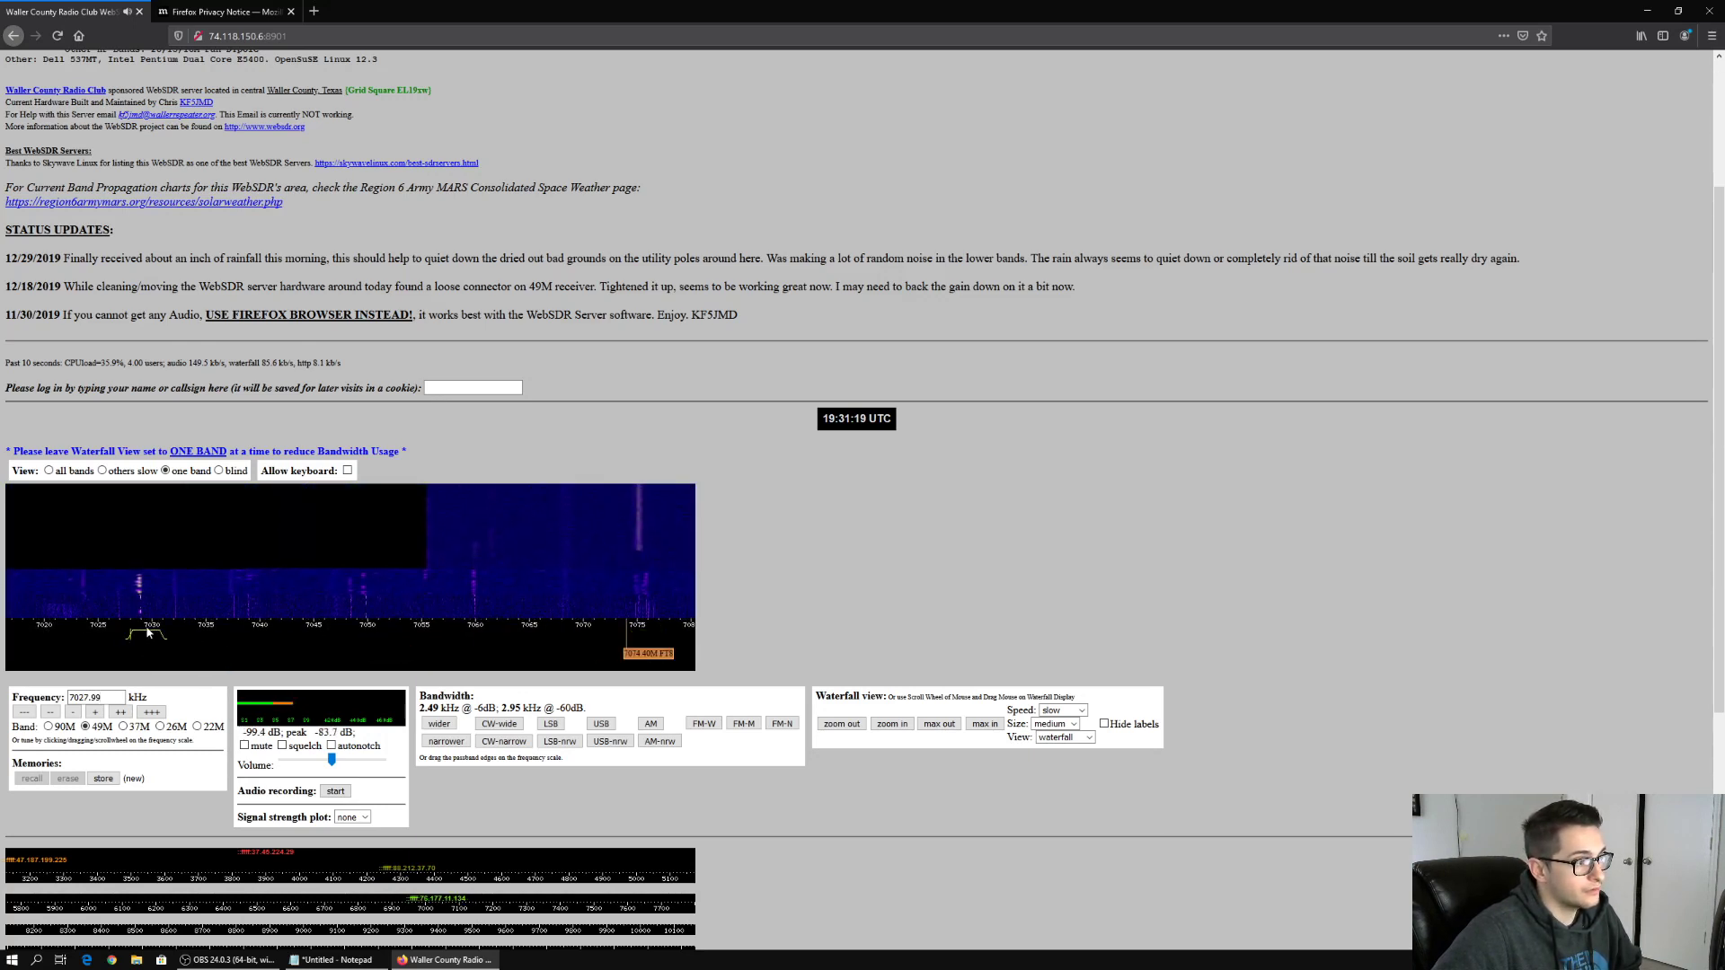
click(150, 634)
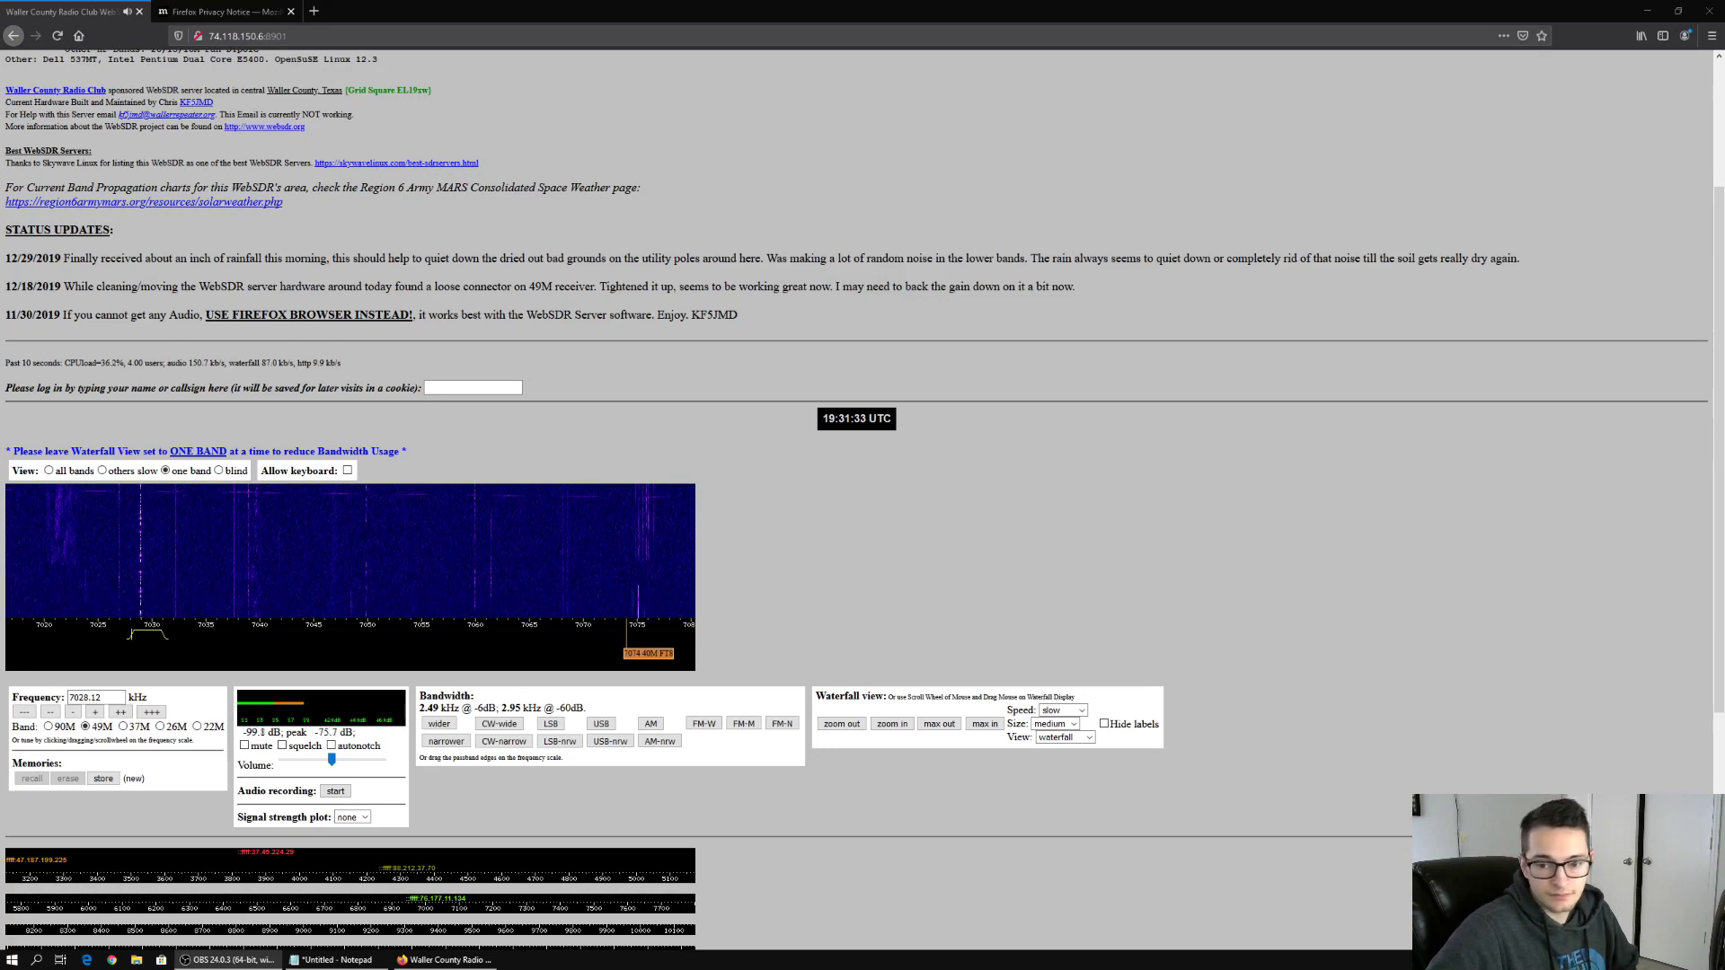
Retune to around 7050 kHz while zooming the waterfall in and out
scroll(634, 575, down, 2)
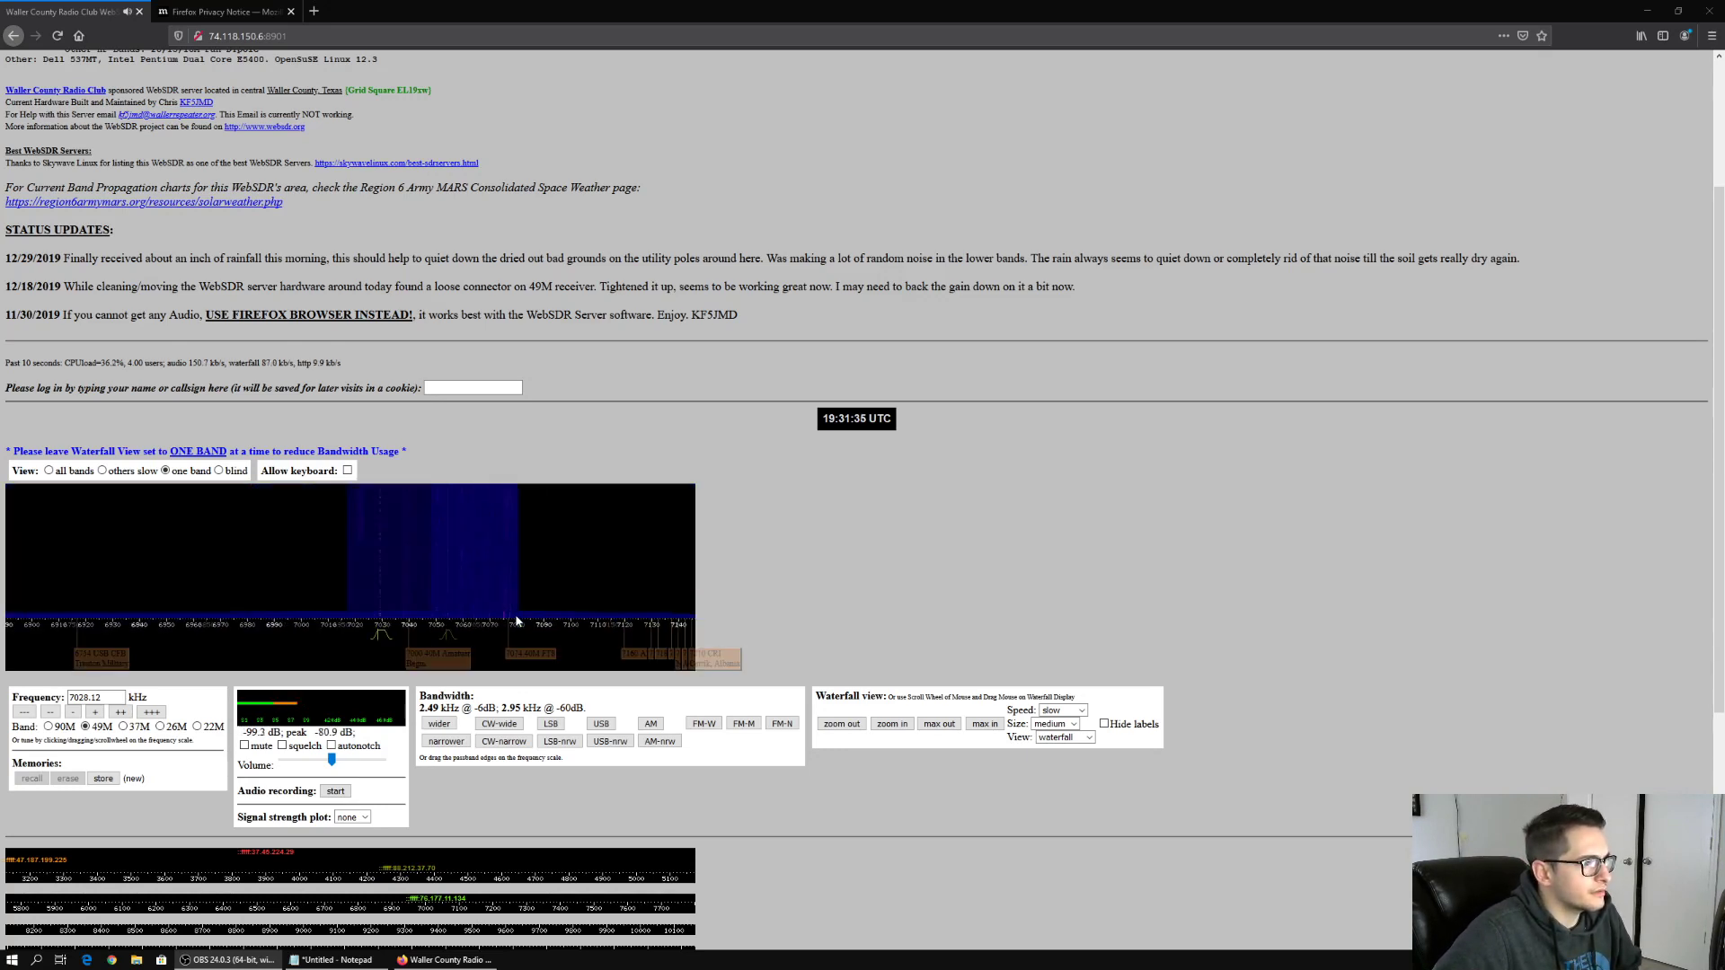
scroll(516, 620, up, 2)
click(565, 646)
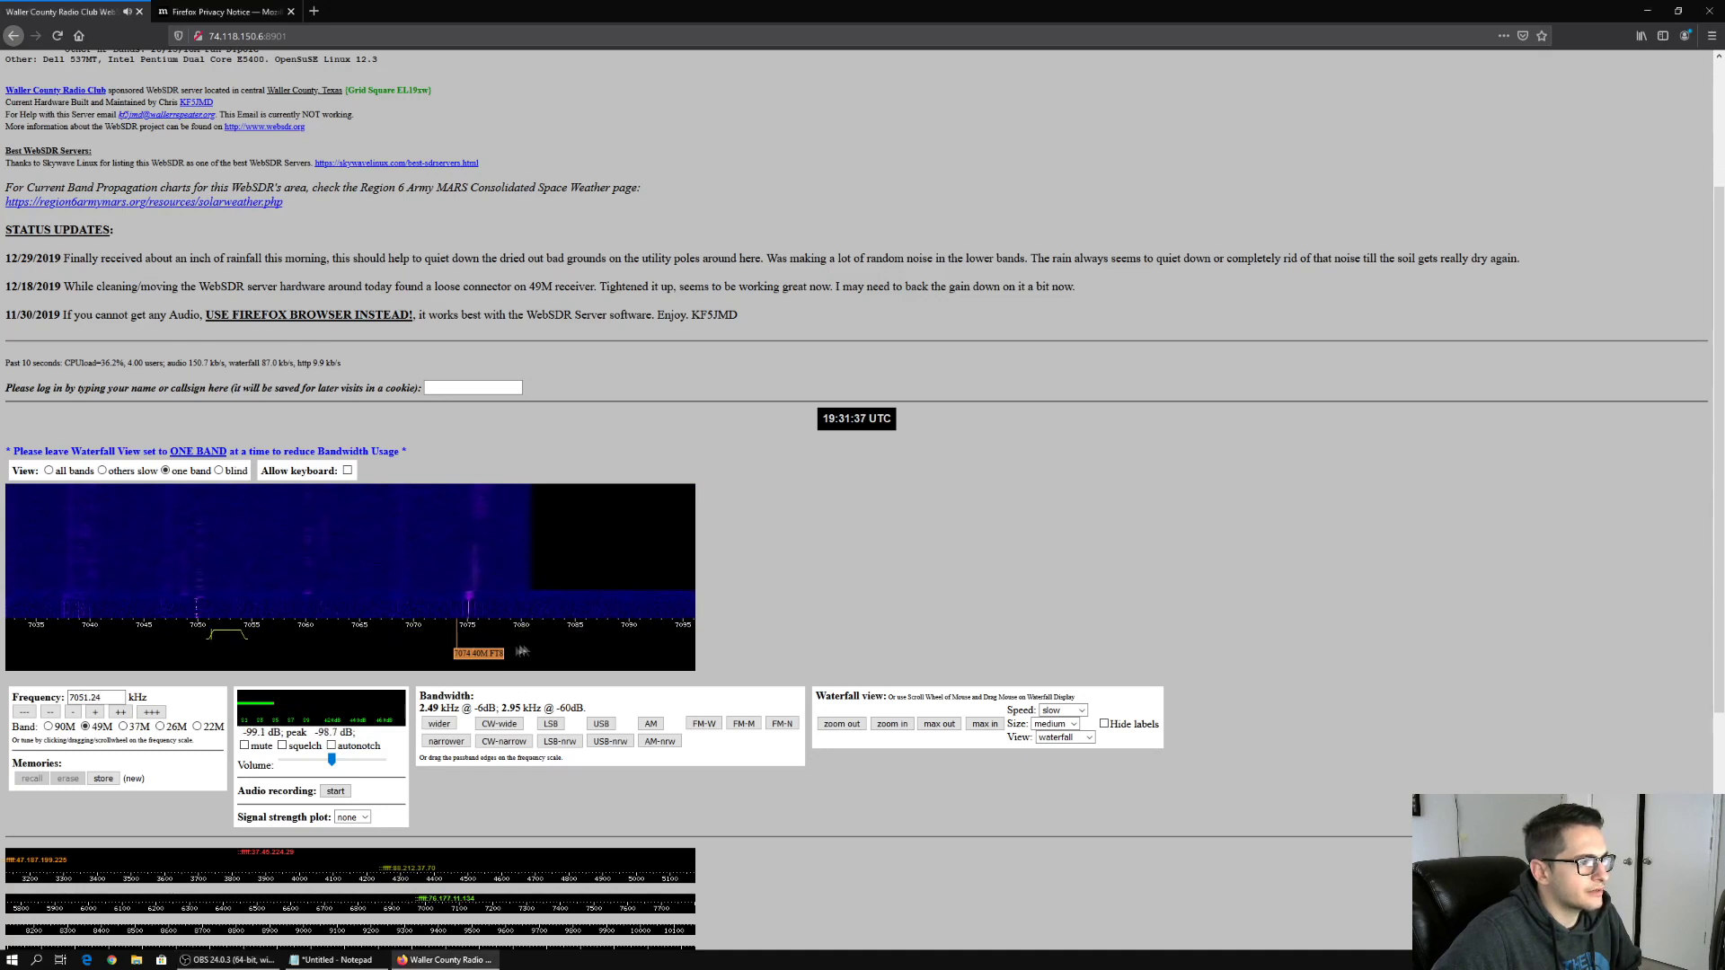
scroll(531, 640, down, 2)
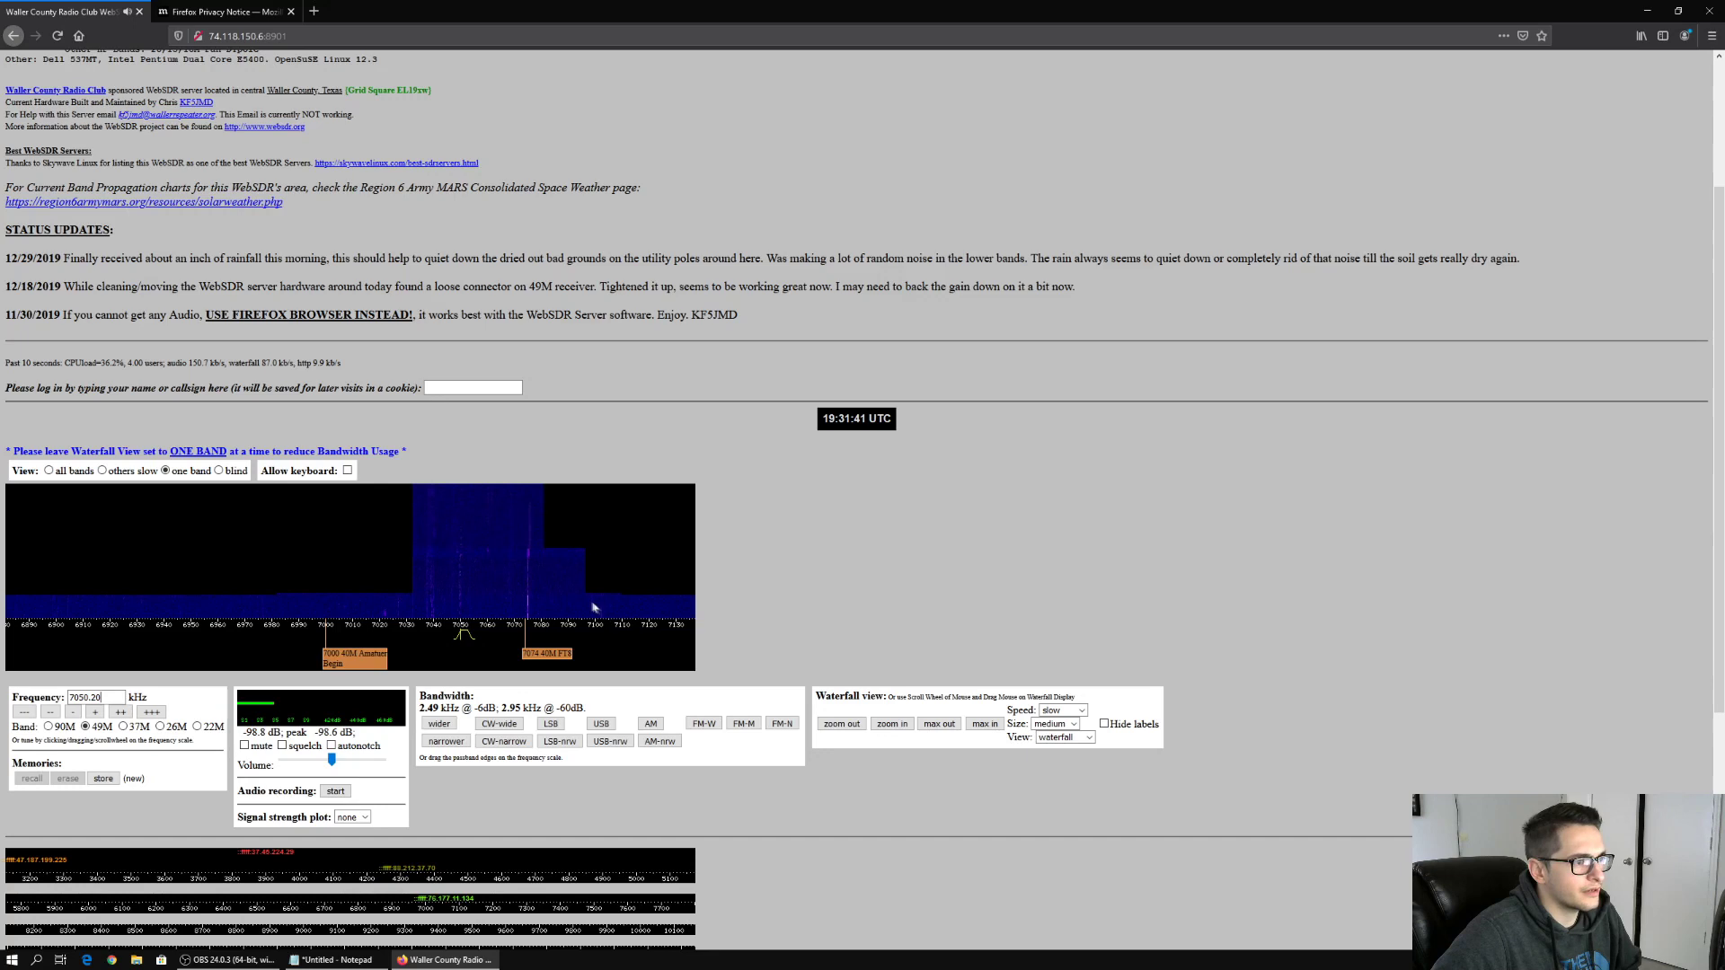
scroll(647, 607, down, 3)
scroll(645, 604, up, 3)
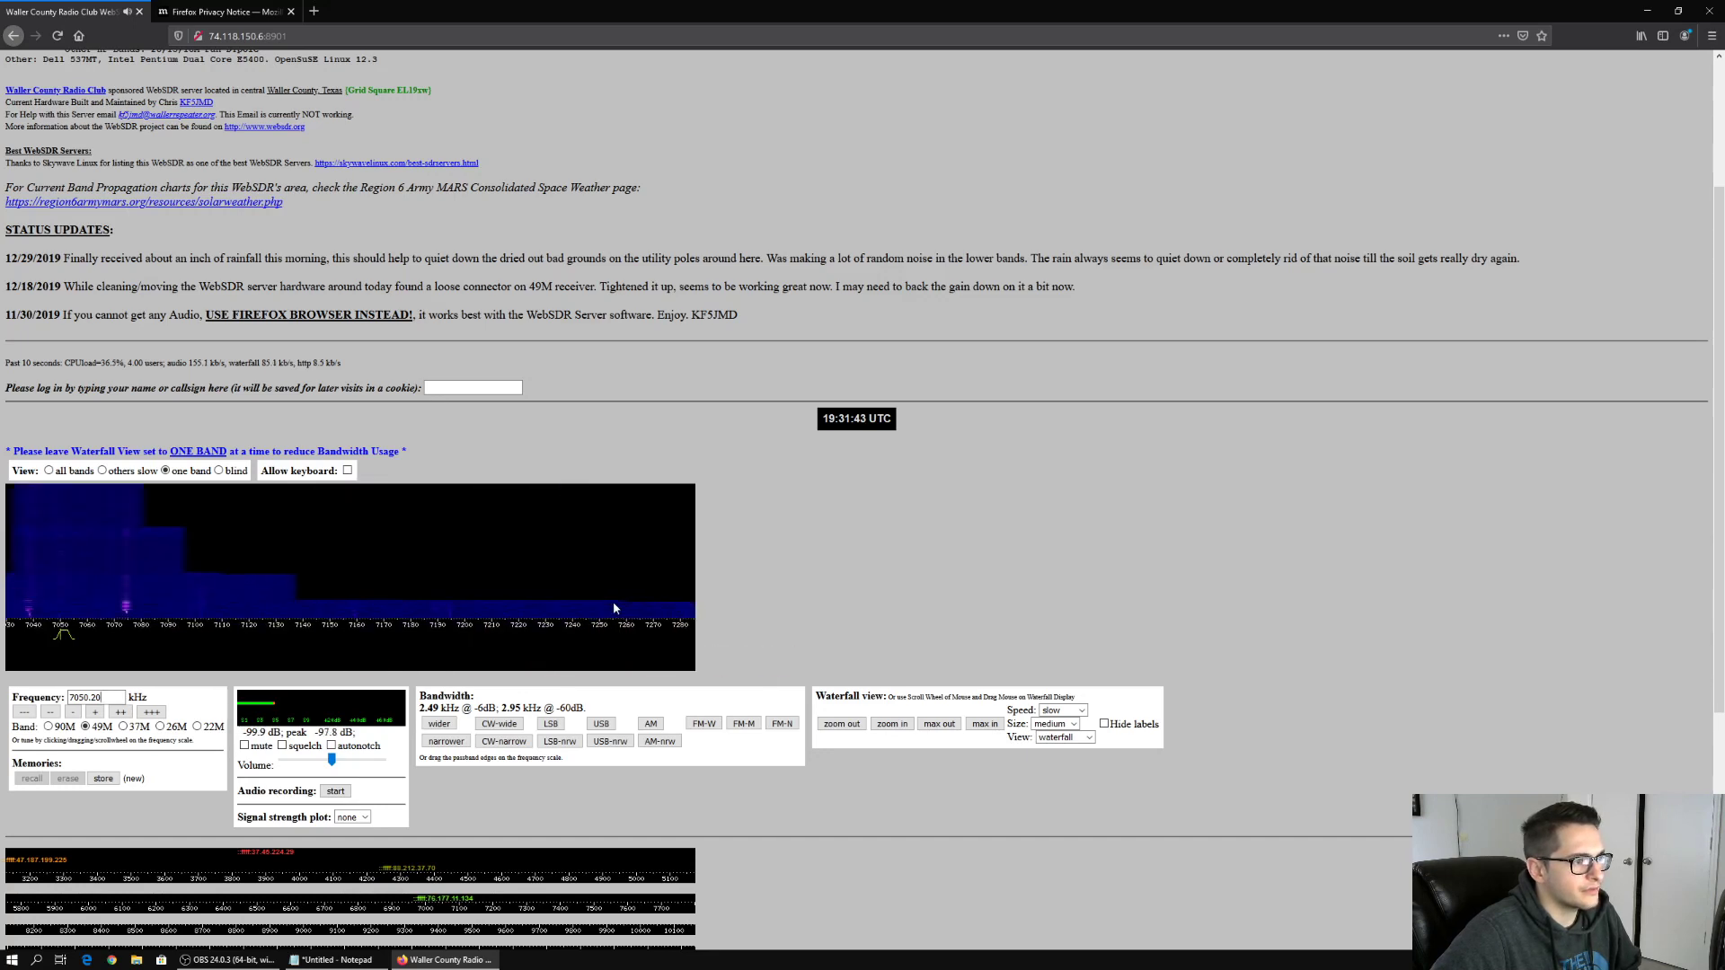
scroll(258, 601, up, 1)
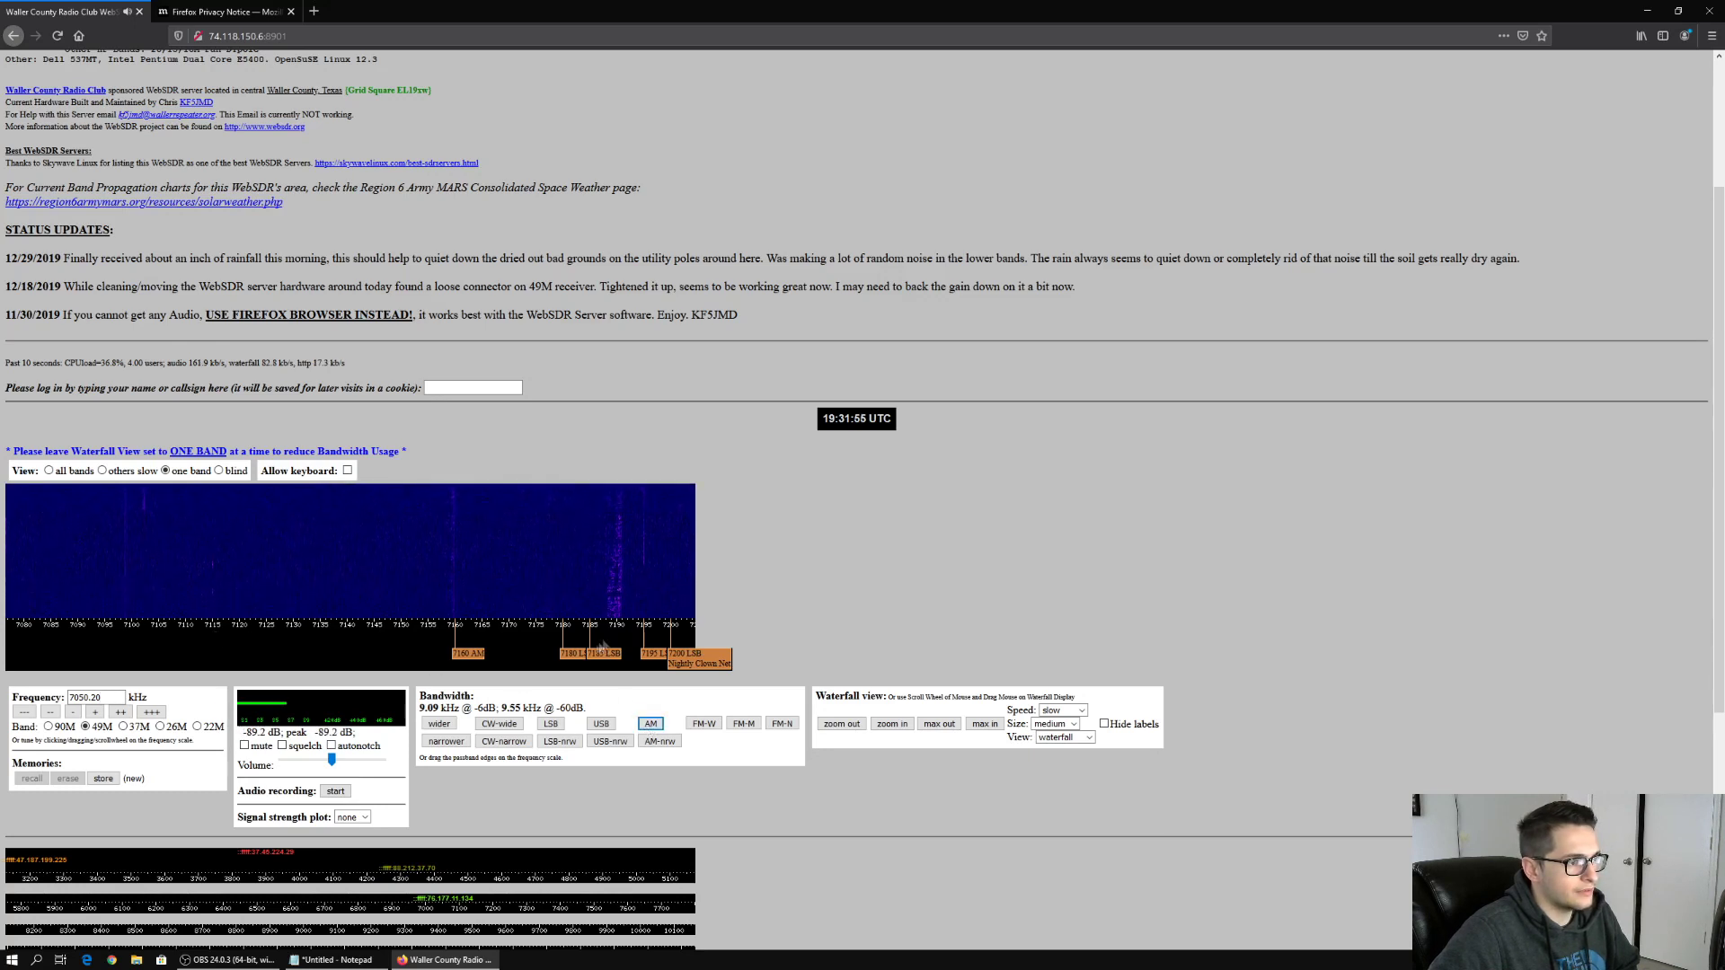
Switch to LSB and tune onto the station near 7160 kHz, around 7161.6 kHz
click(559, 725)
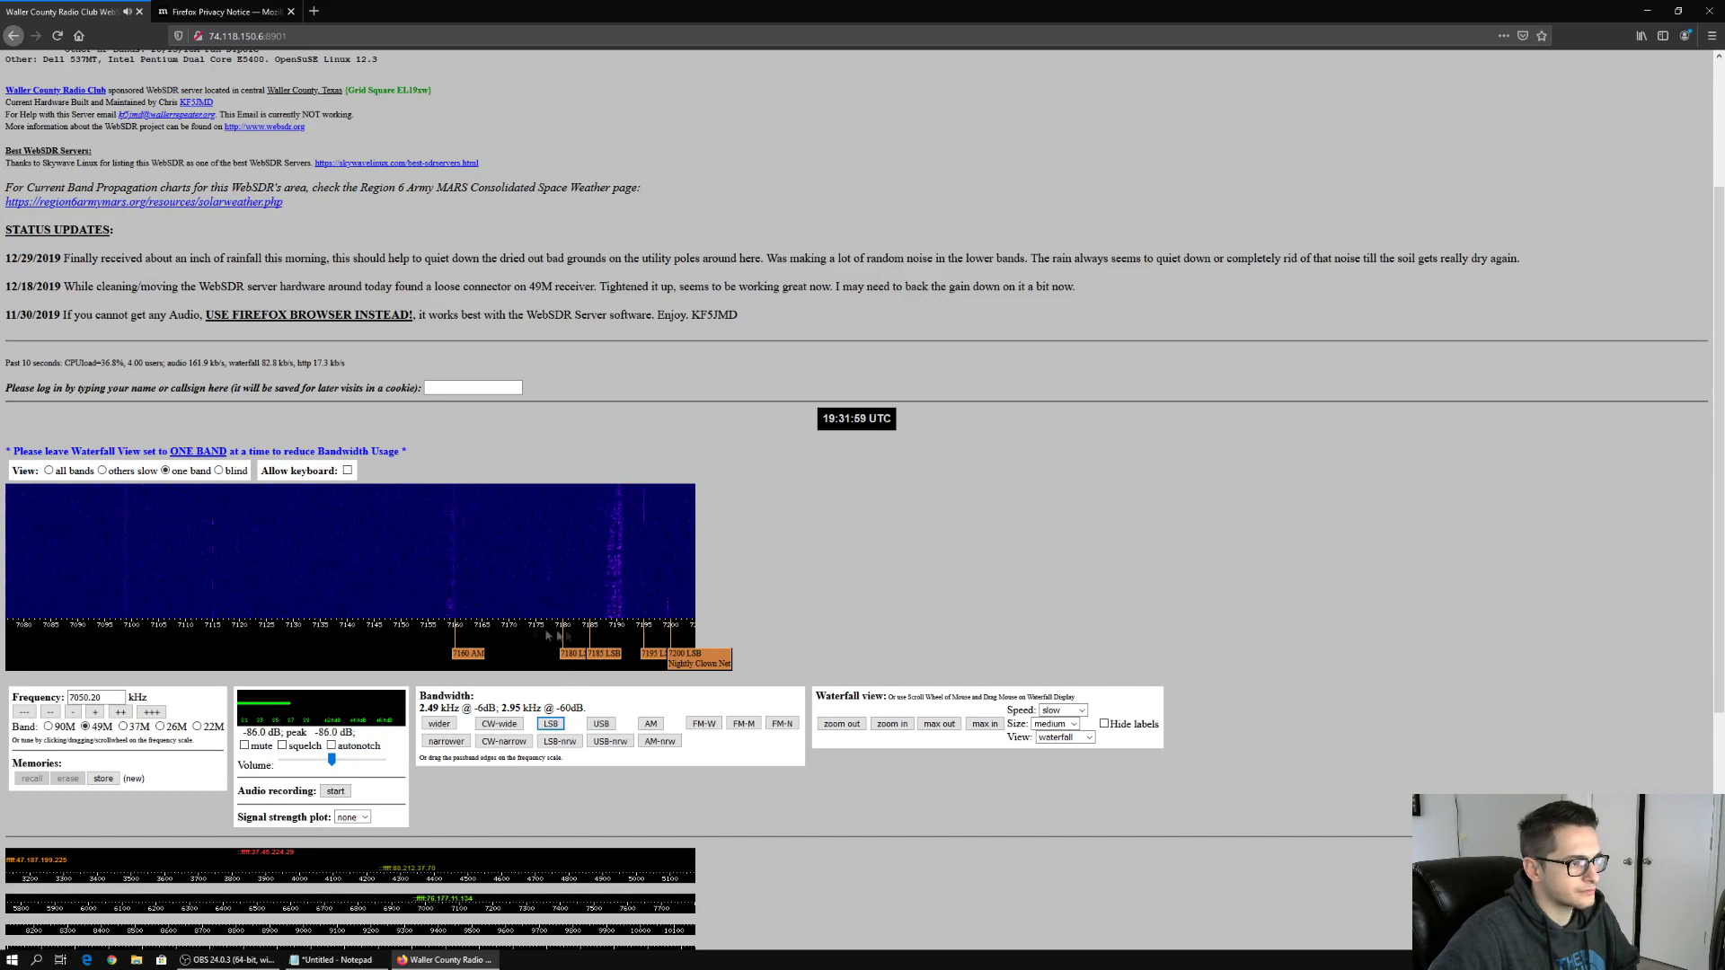
click(457, 634)
click(455, 635)
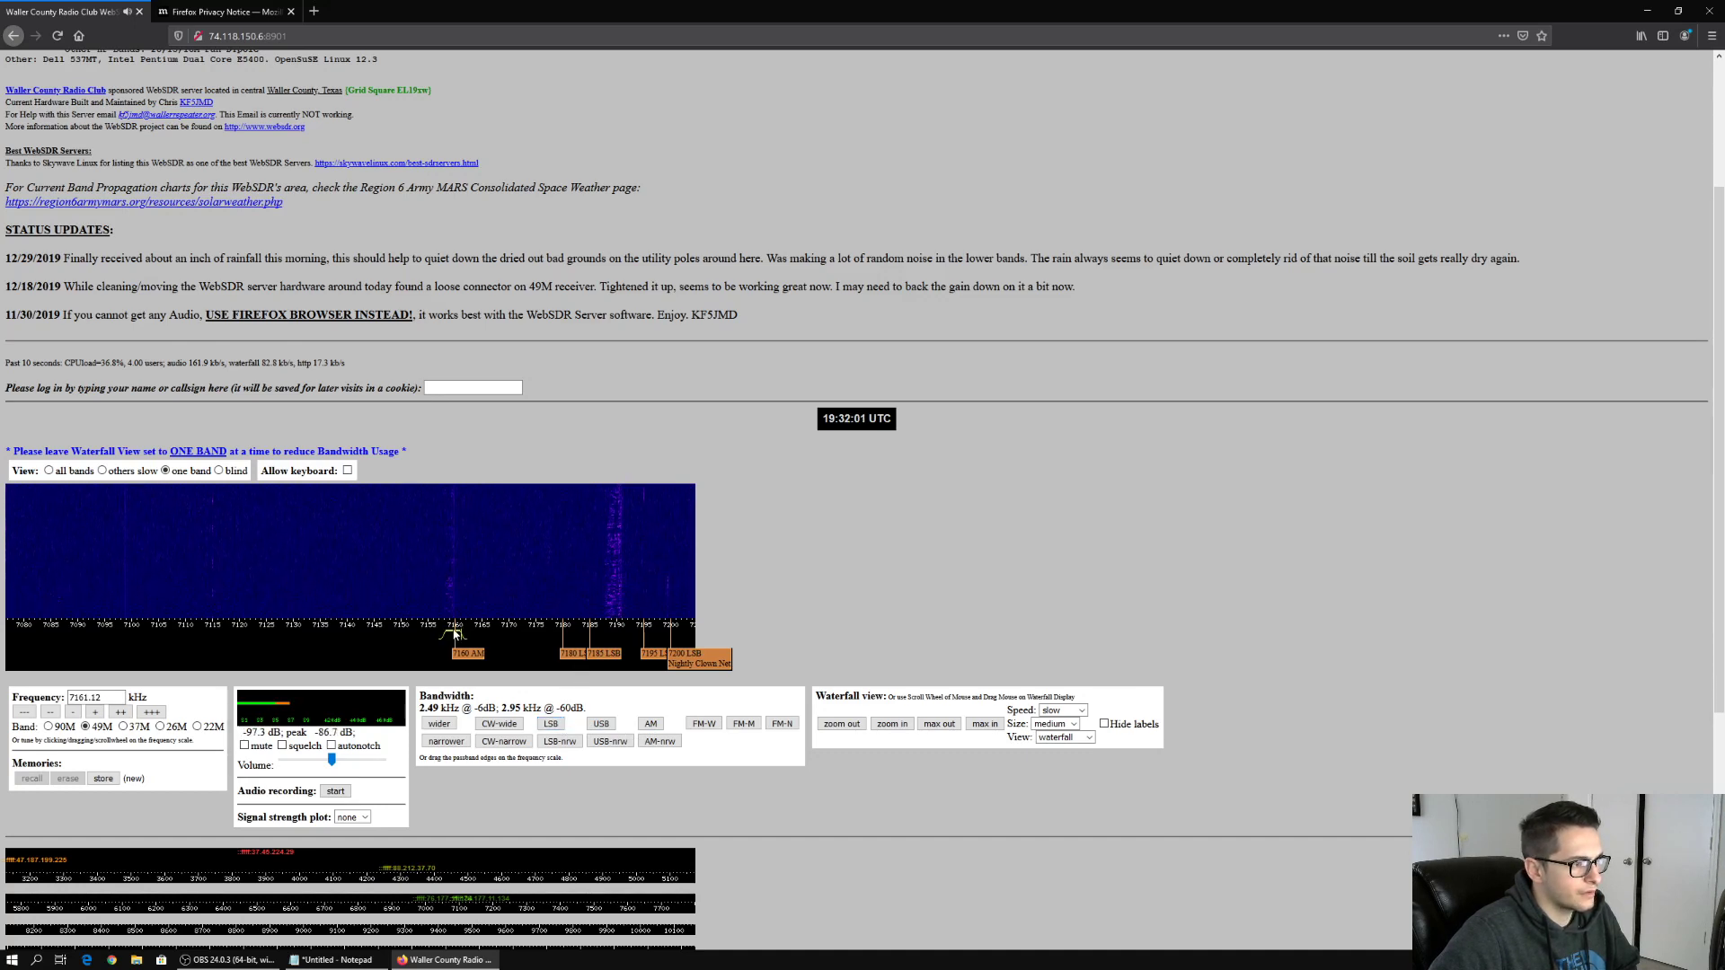
click(456, 635)
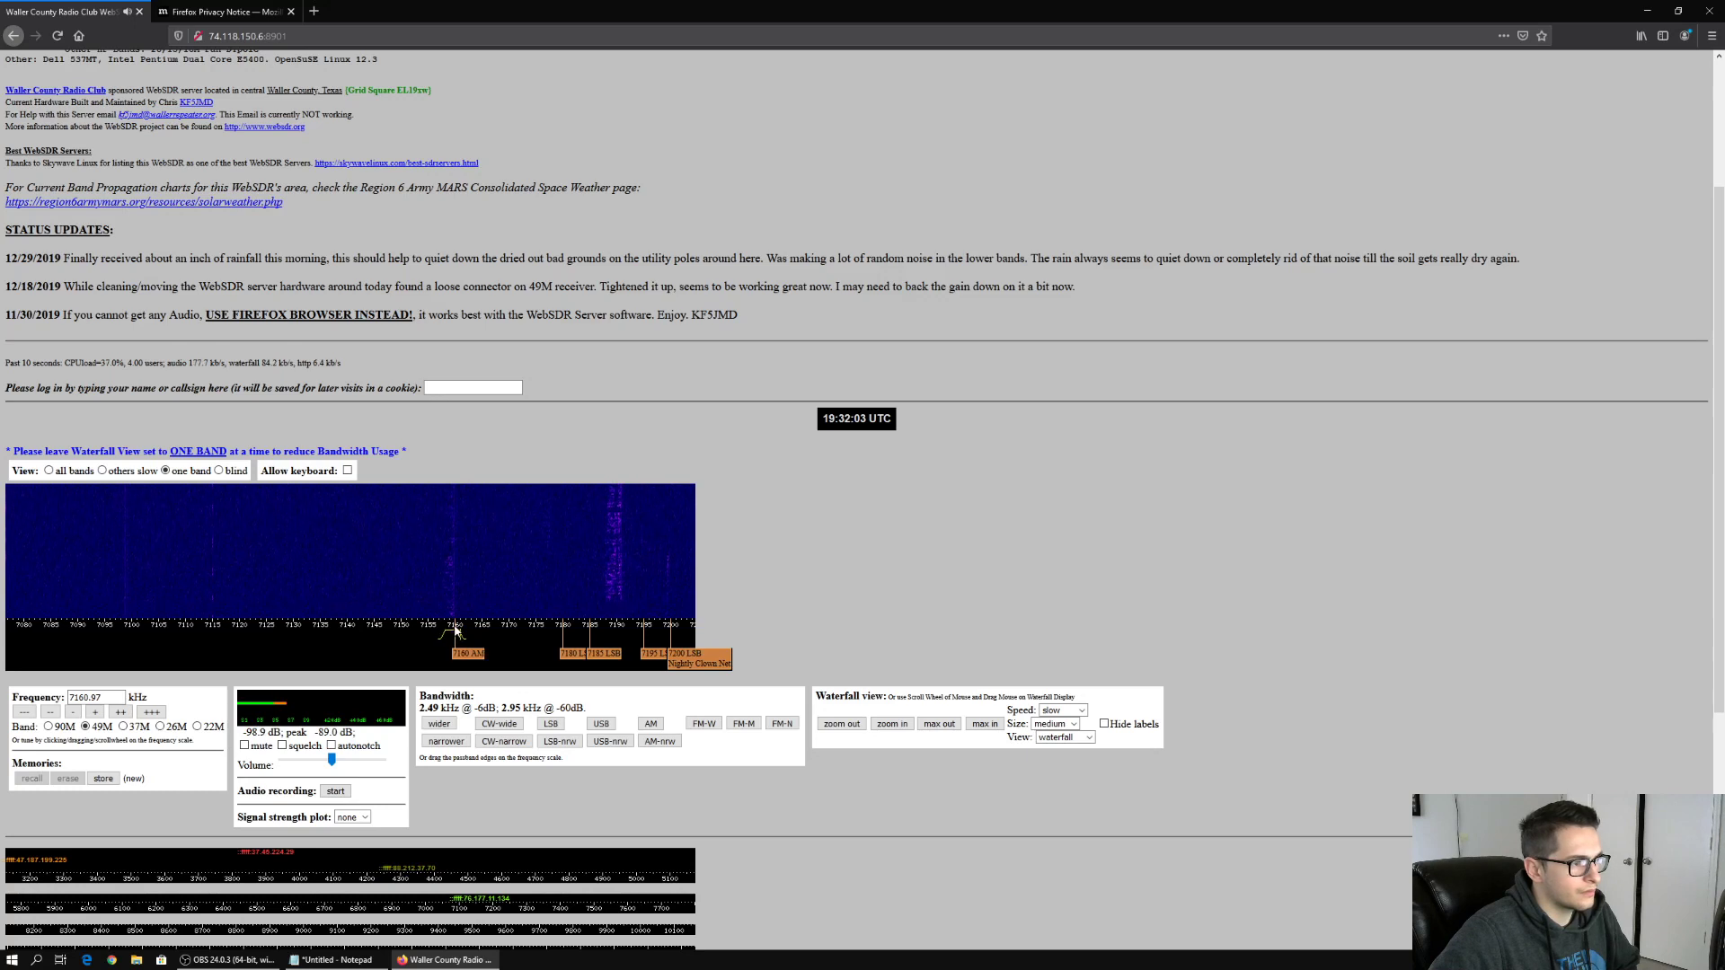
scroll(461, 589, up, 1)
scroll(462, 590, up, 1)
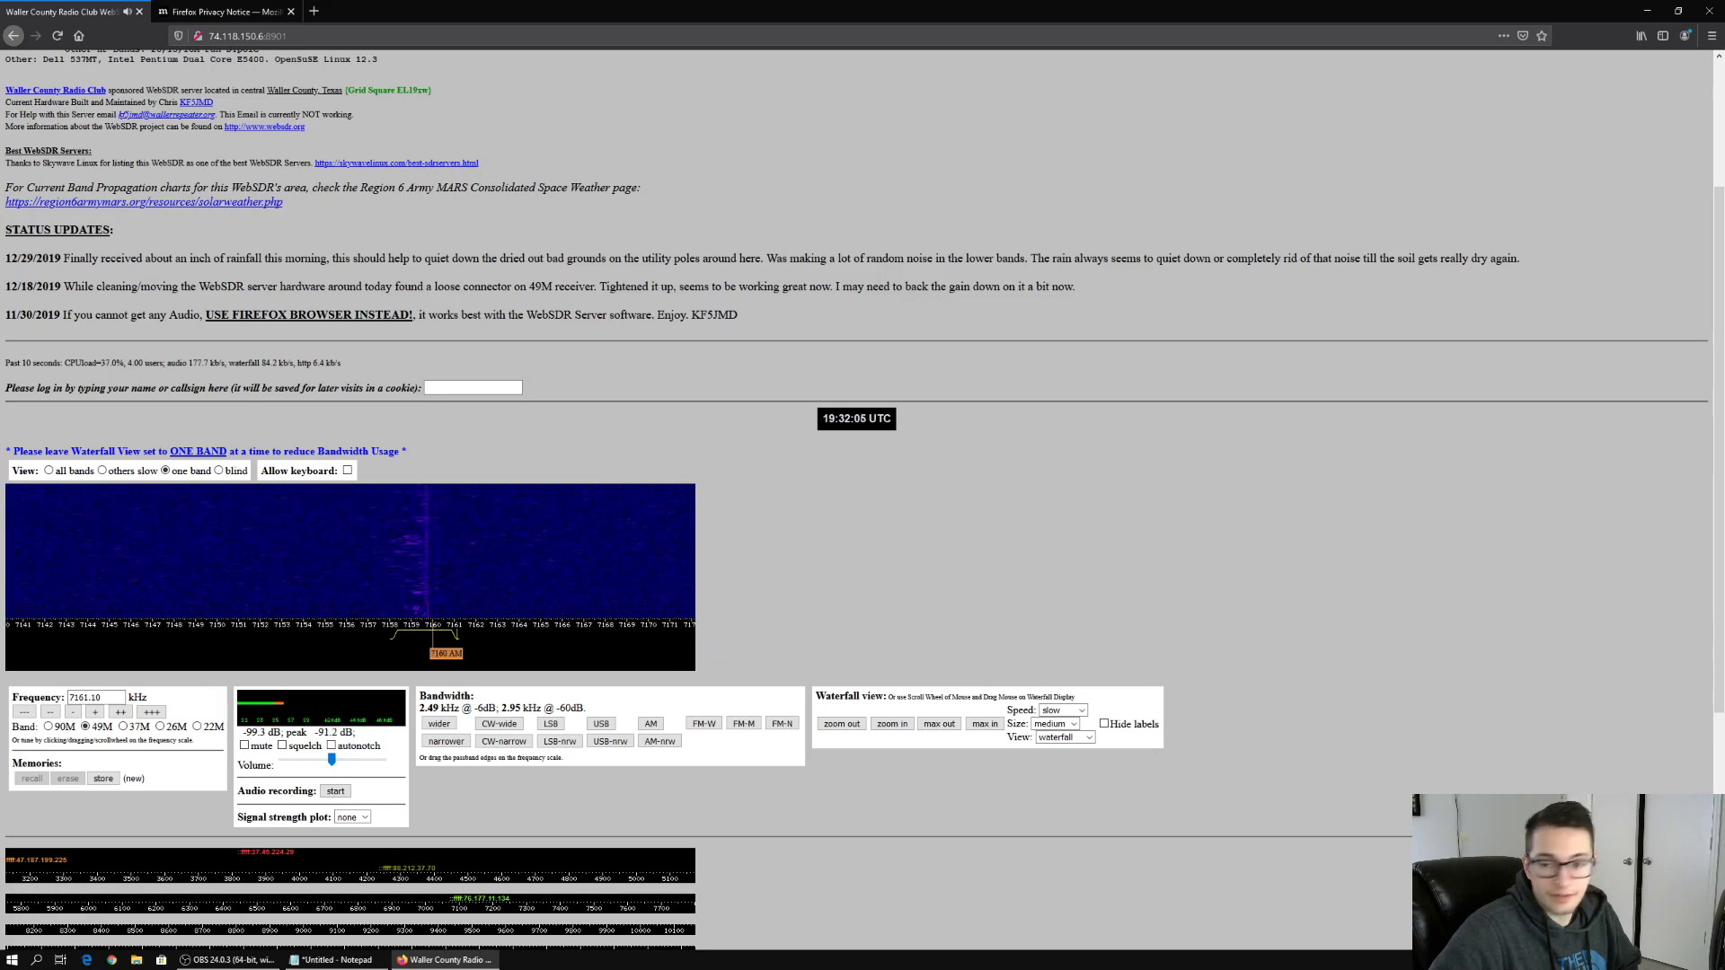
key(alt+Tab)
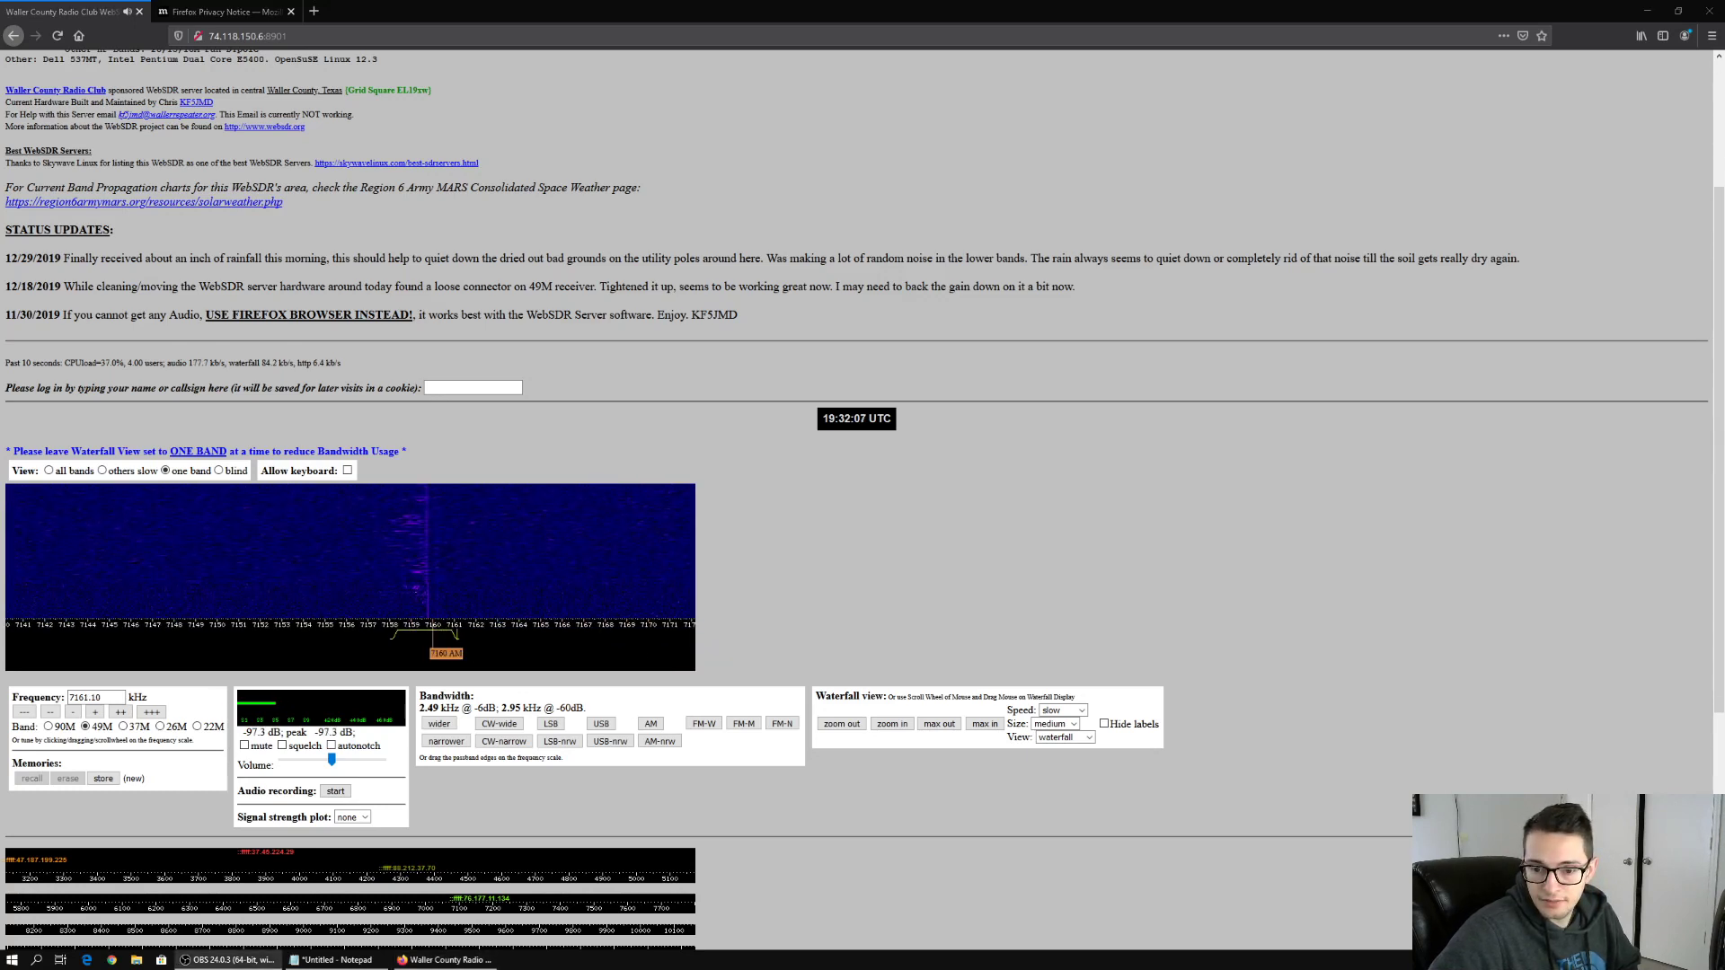
click(440, 631)
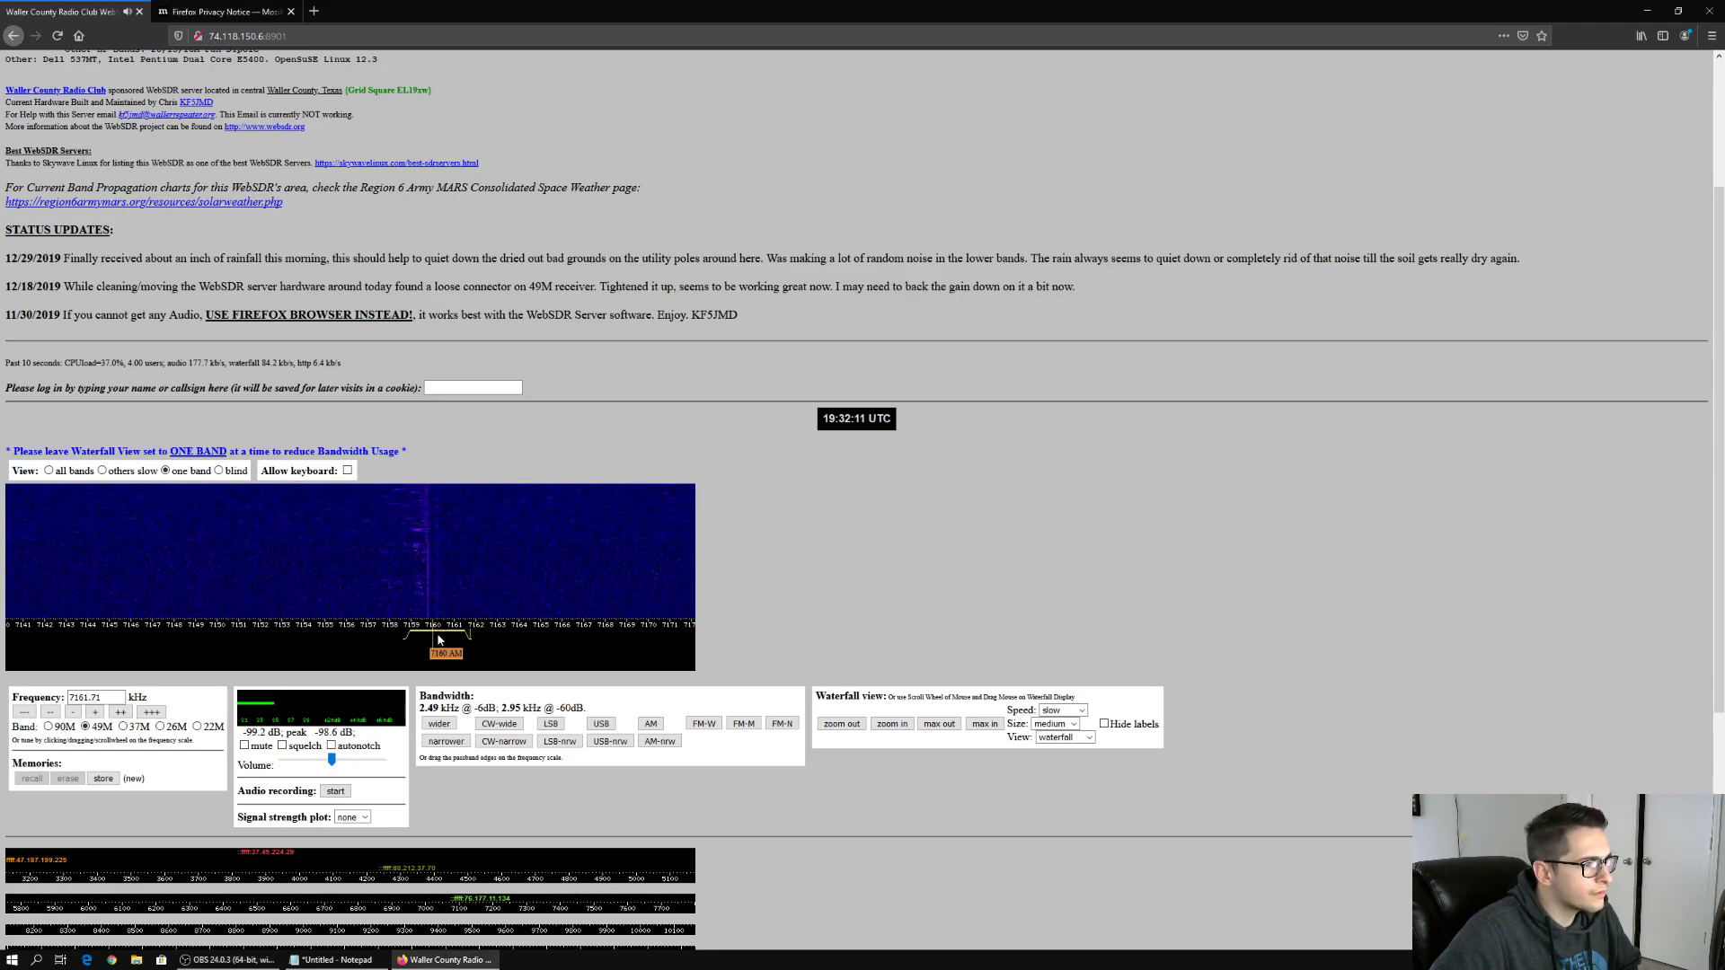
drag(438, 639, 436, 639)
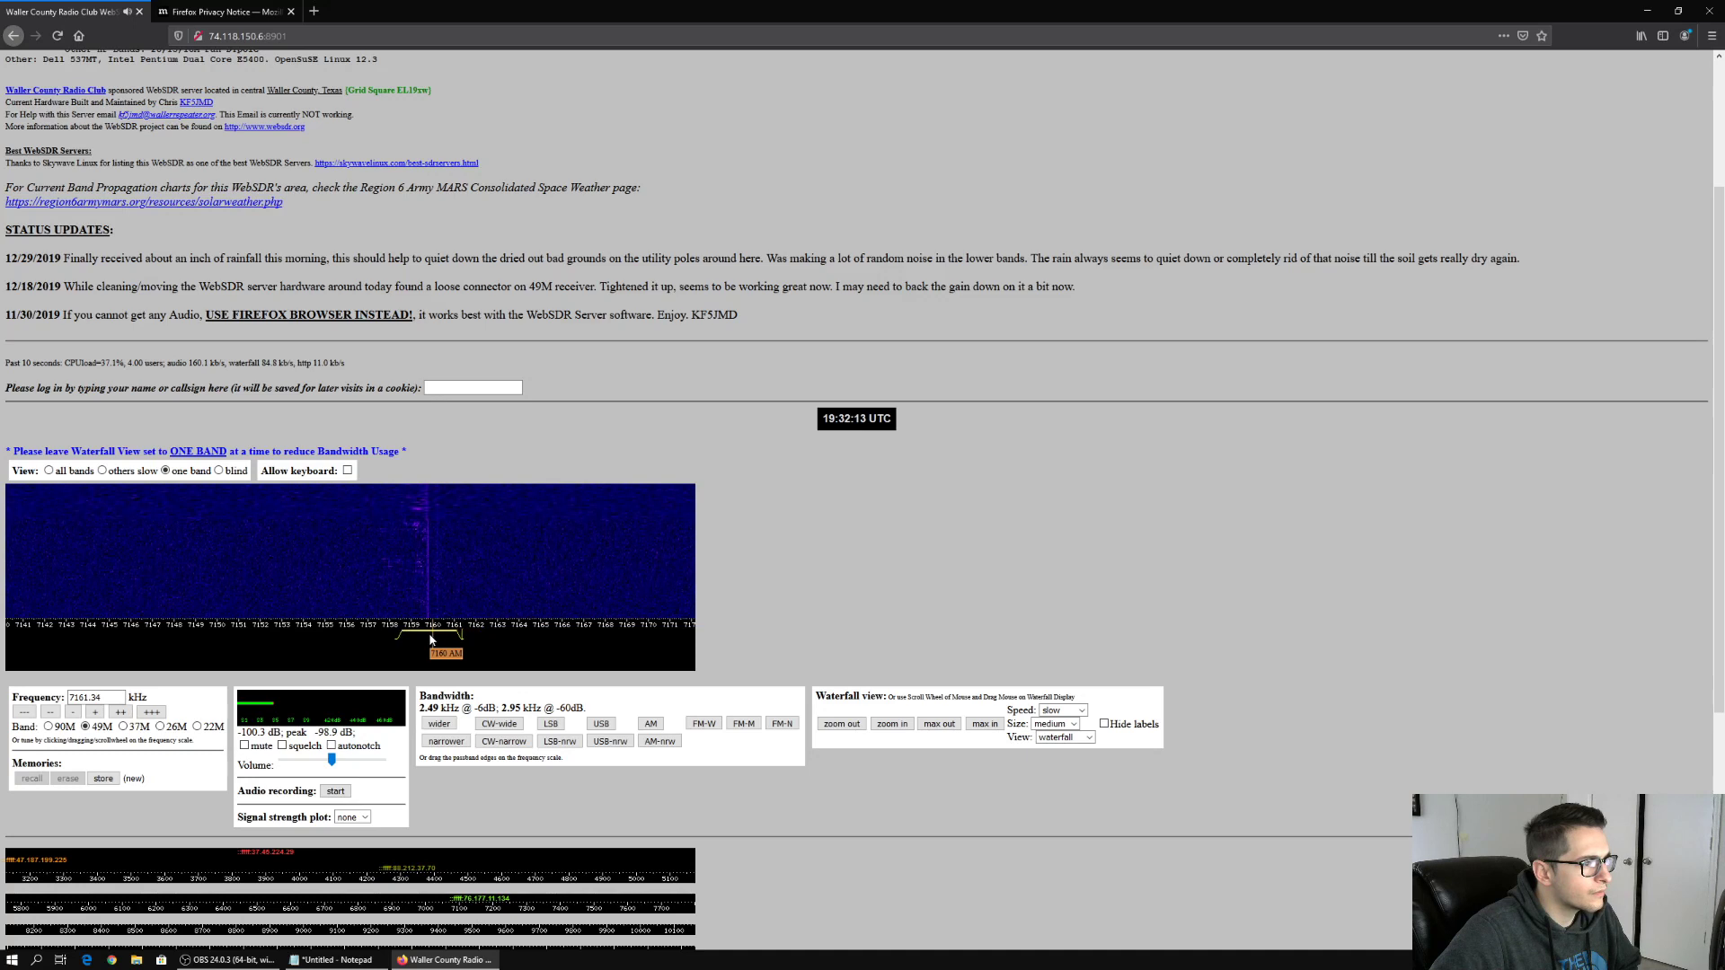
Try AM at 7159.37 kHz, then return to LSB and settle at 7161.18 kHz
click(651, 723)
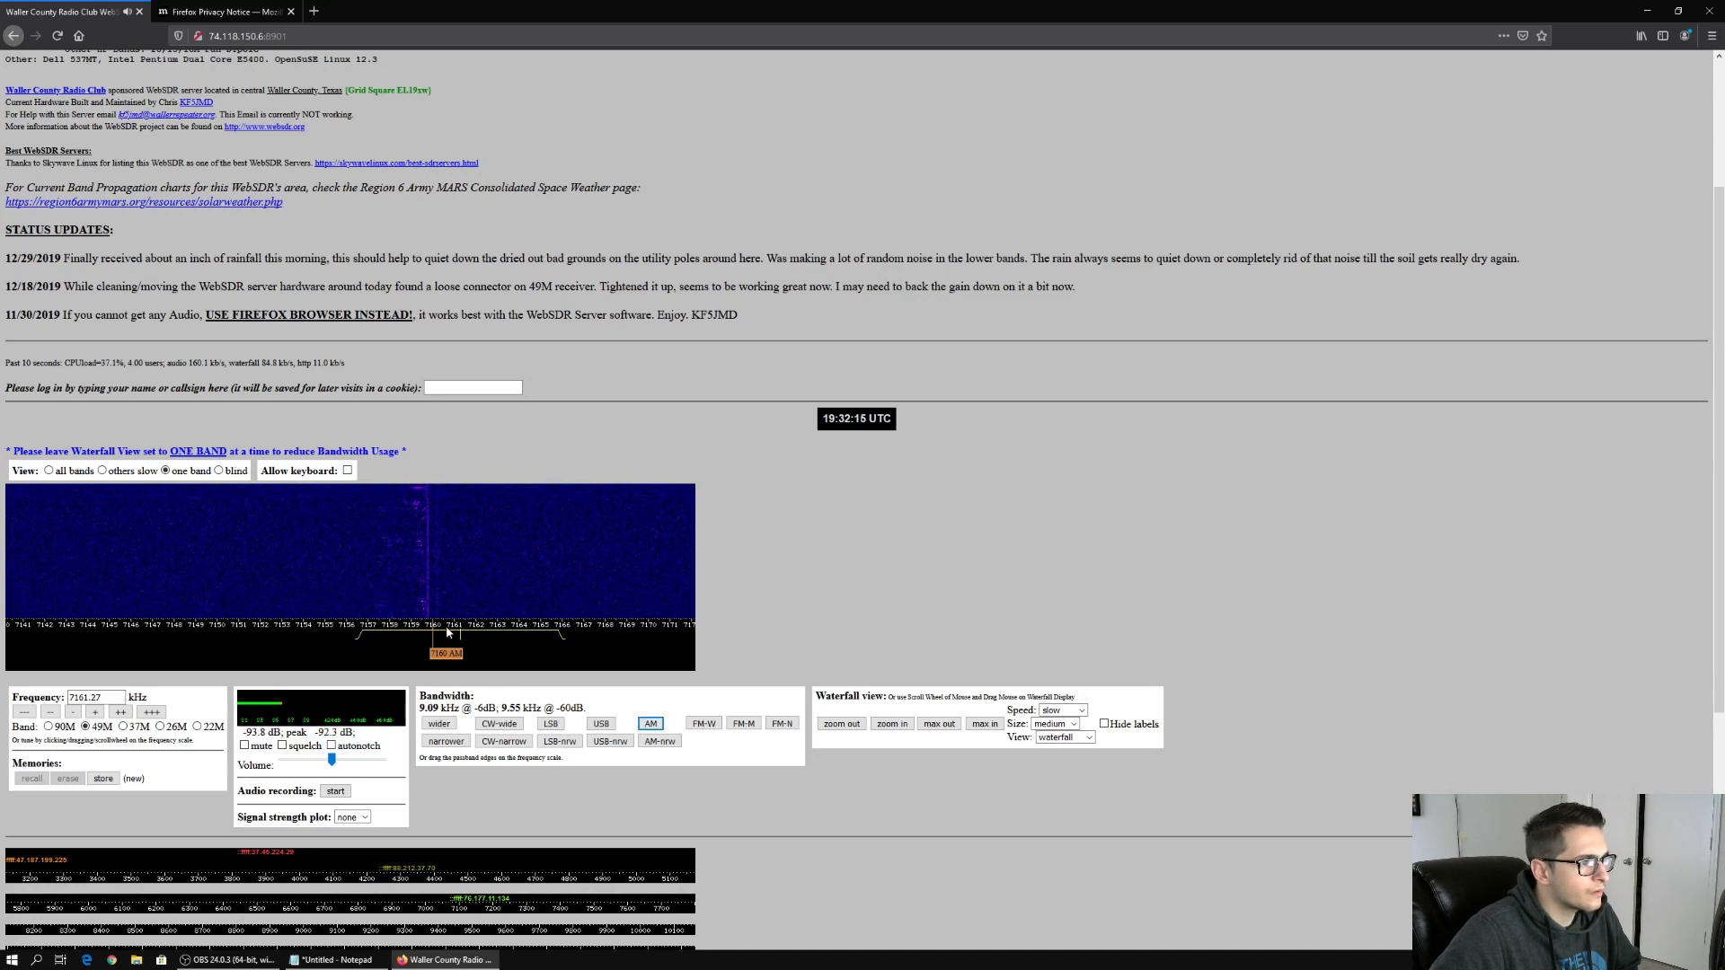
drag(447, 632, 408, 633)
click(546, 726)
drag(392, 641, 419, 634)
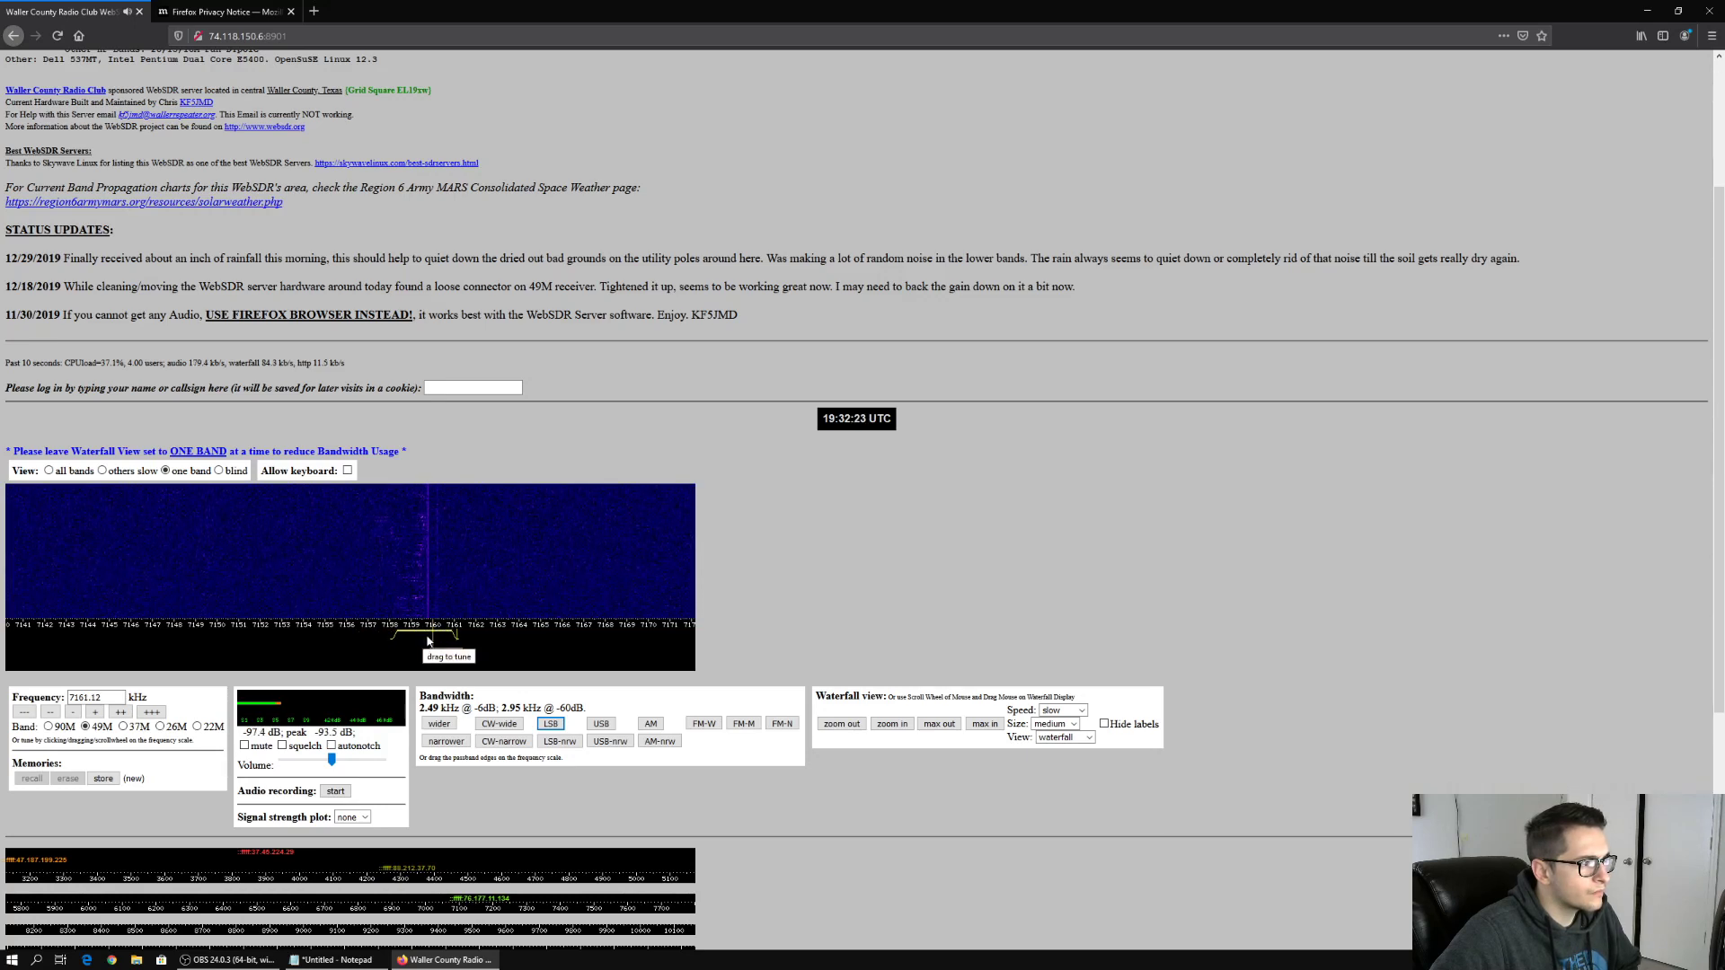
drag(427, 639, 430, 641)
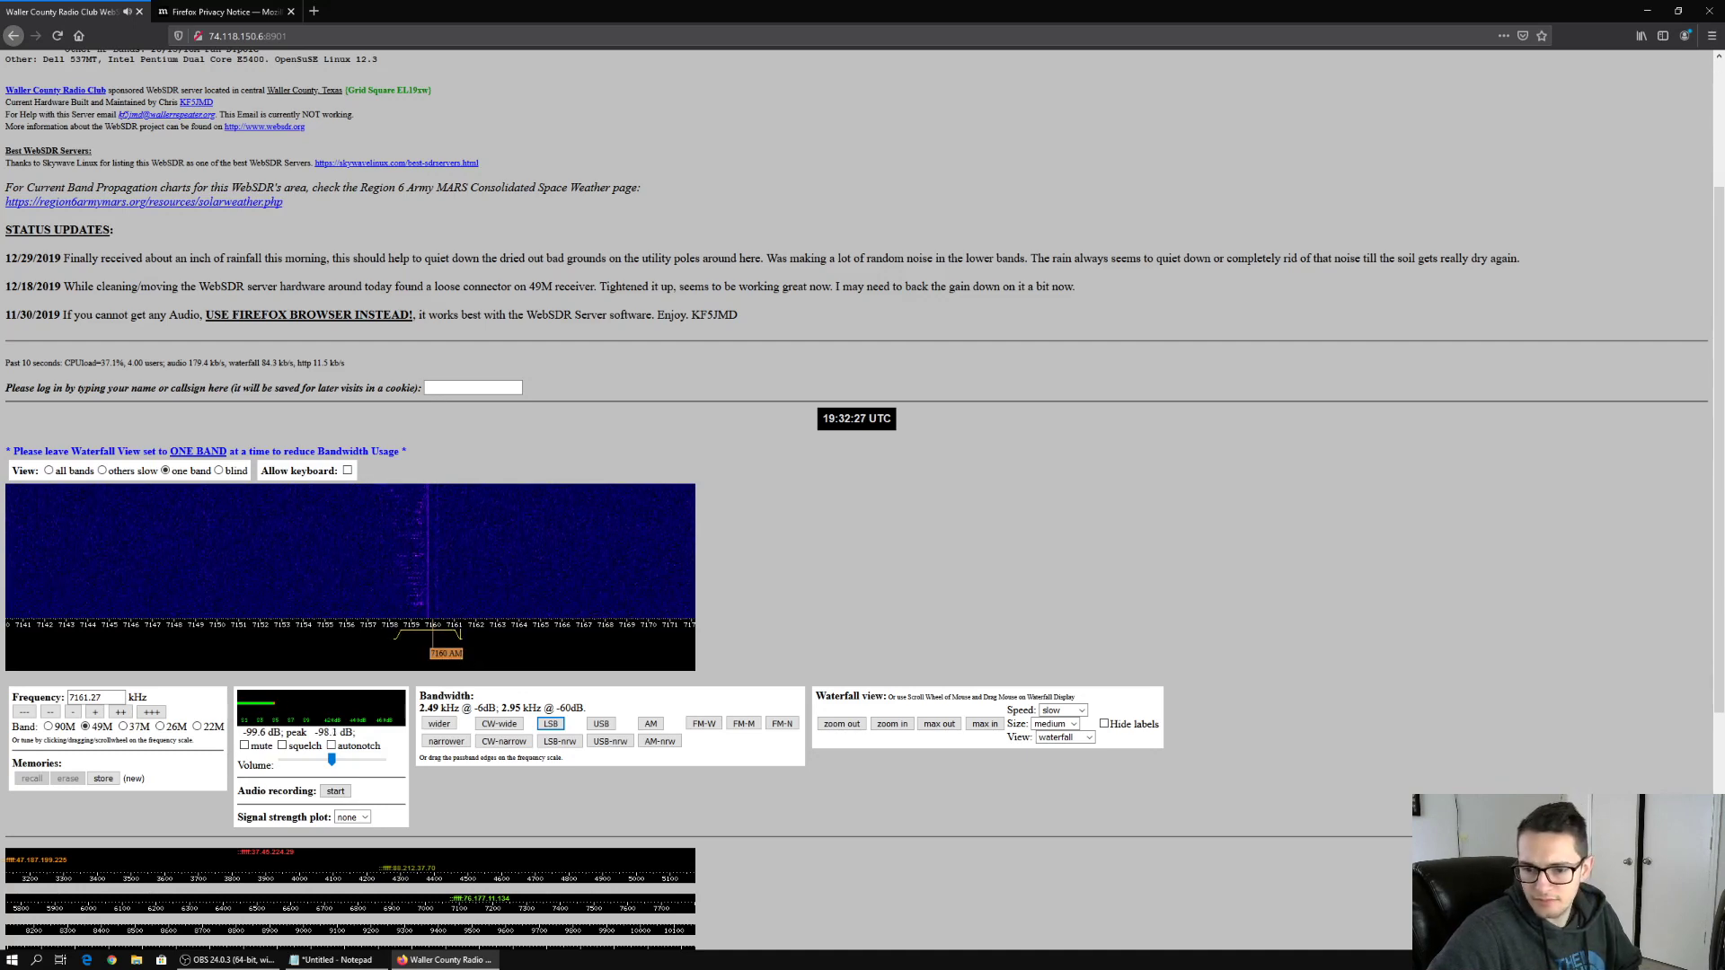
key(alt+Tab)
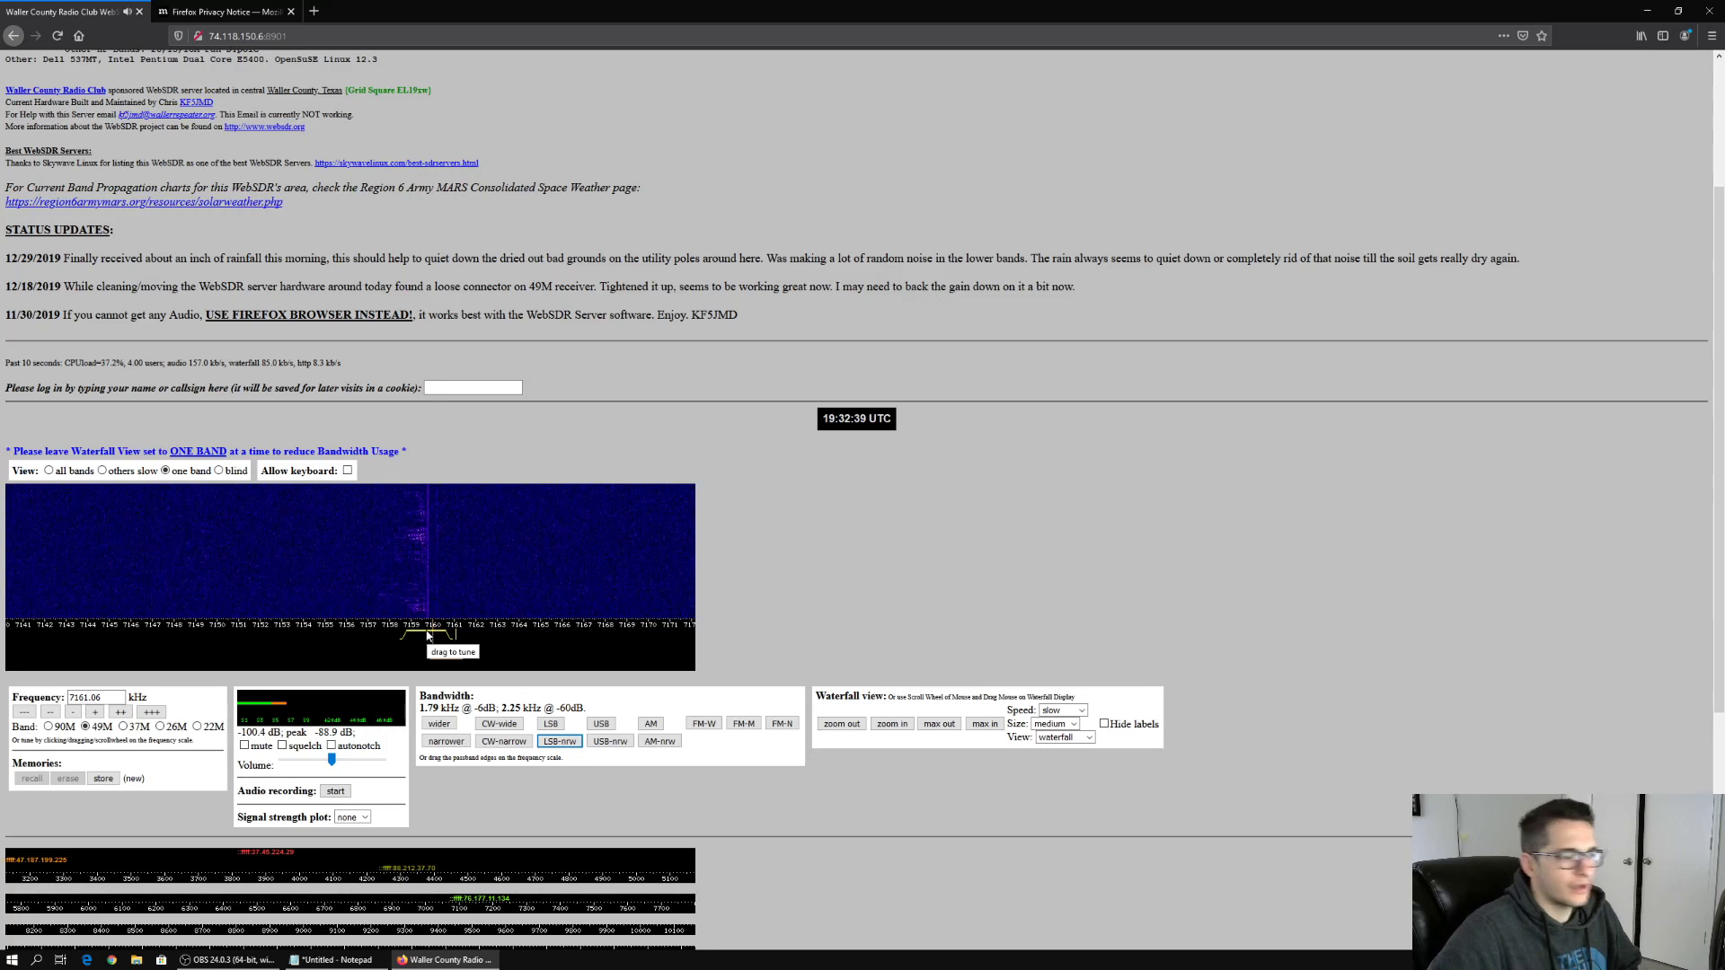
Zoom the waterfall out, tune to about 7041 kHz, and lower the audio volume
scroll(443, 591, down, 2)
scroll(443, 593, up, 3)
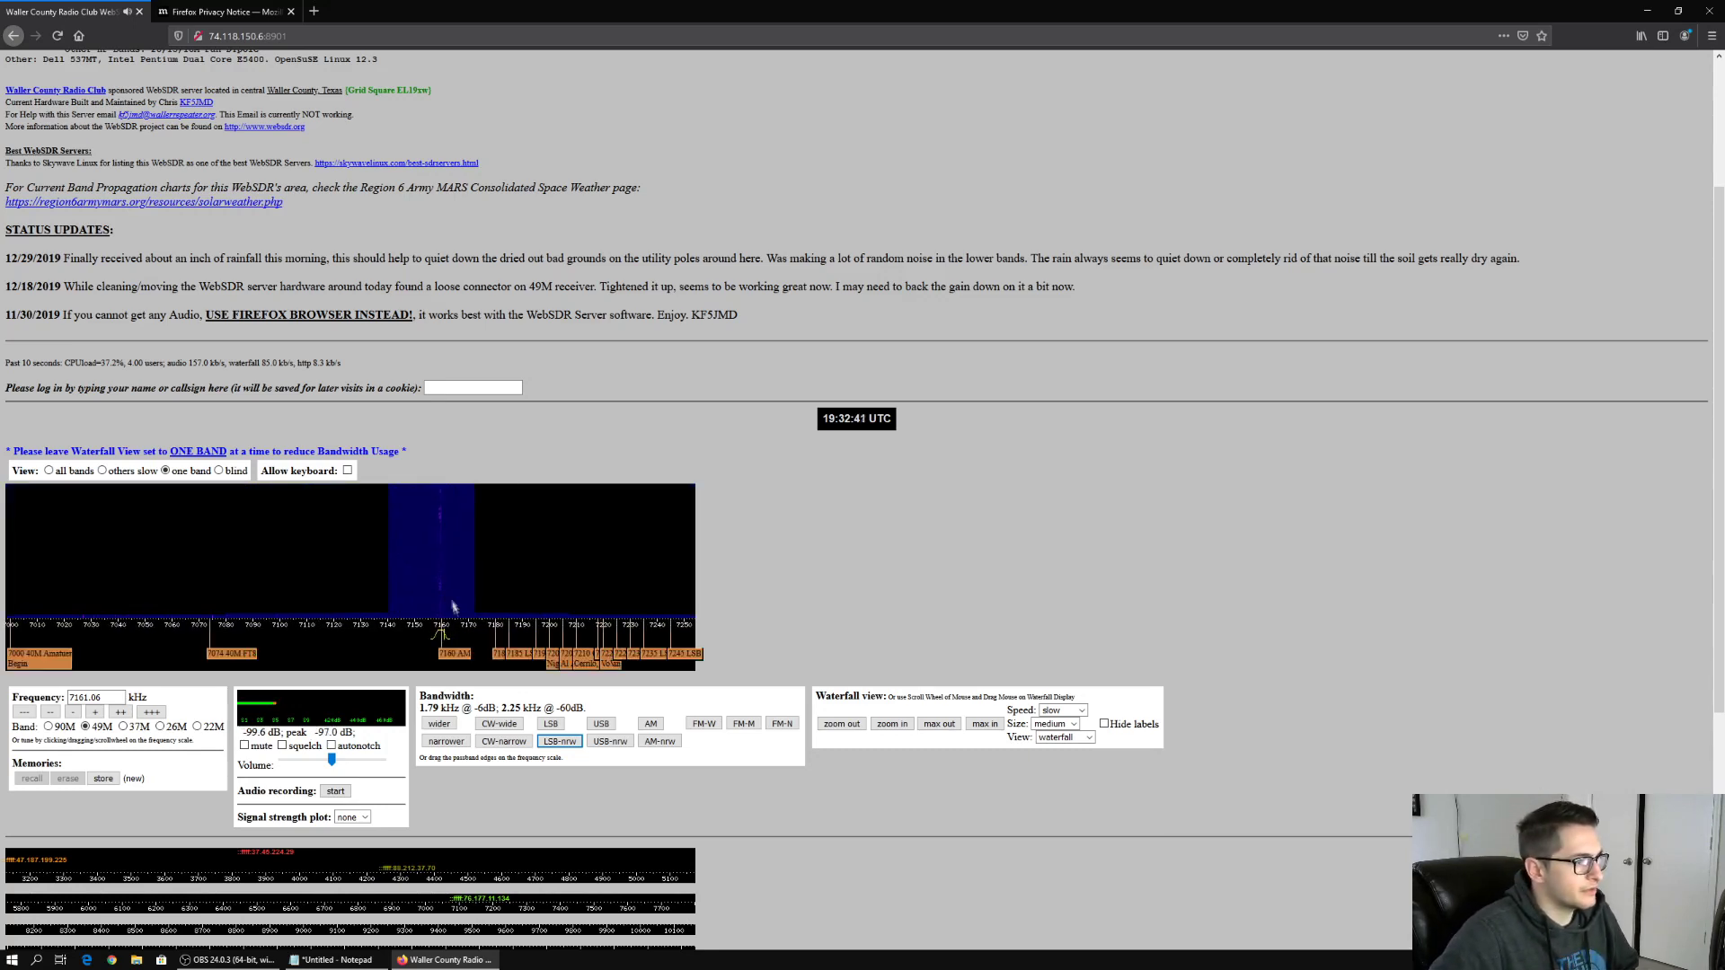
scroll(540, 615, down, 4)
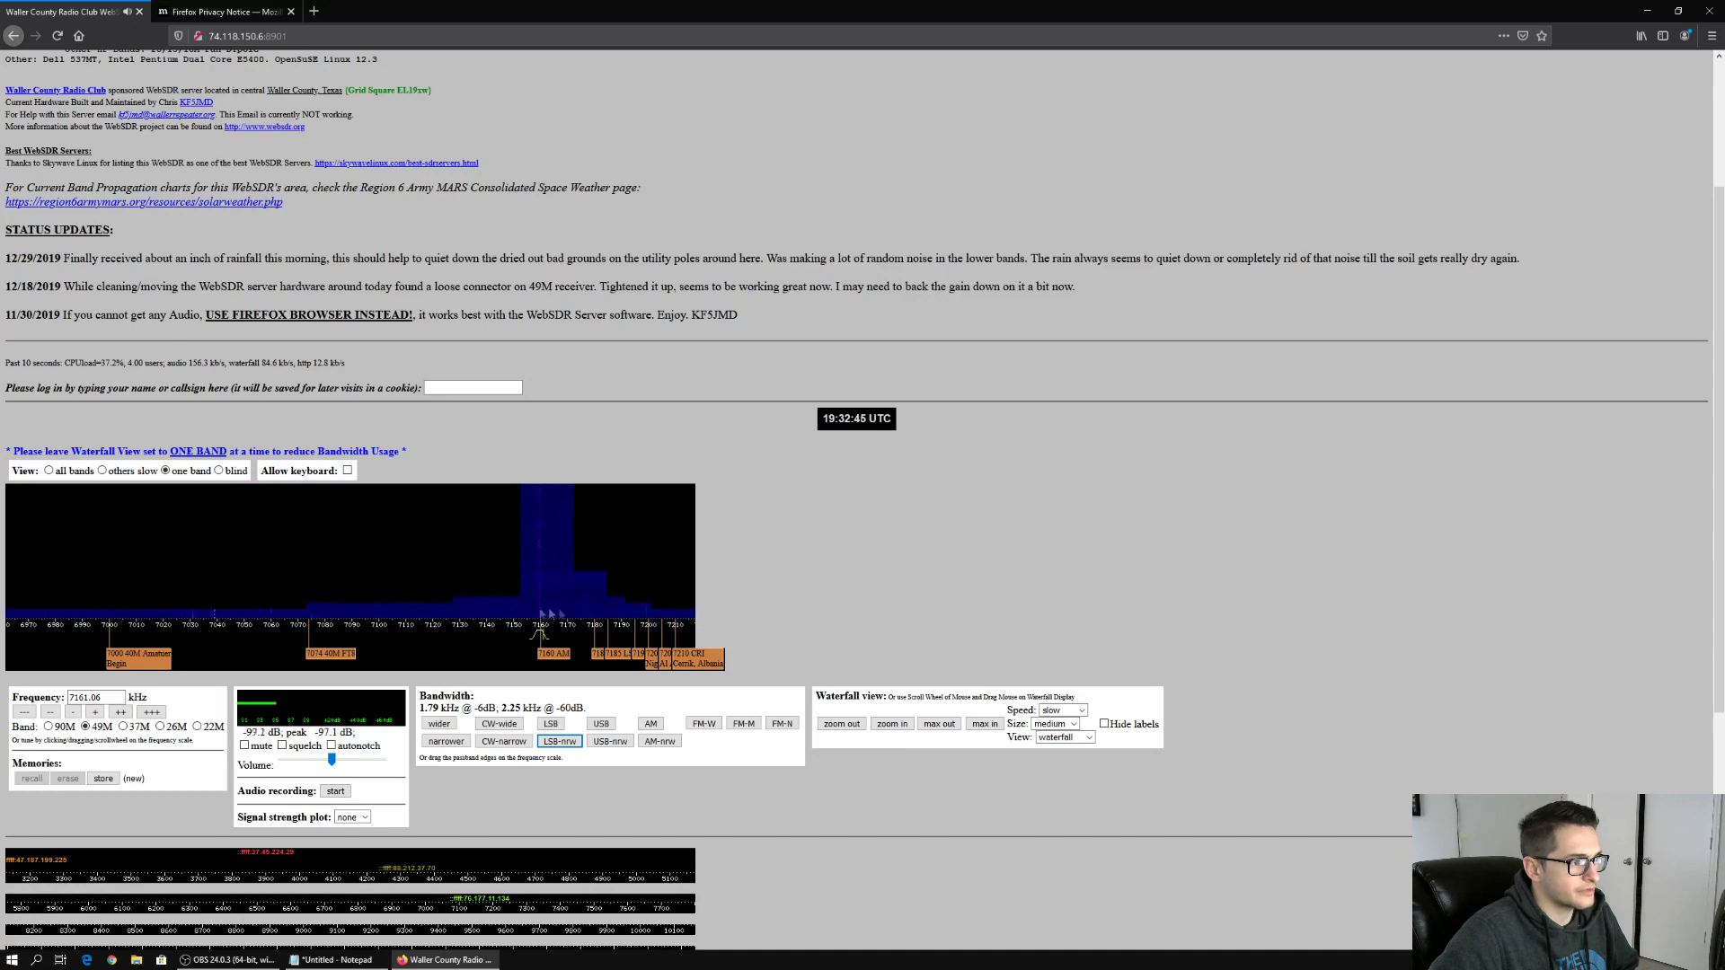
scroll(253, 615, up, 1)
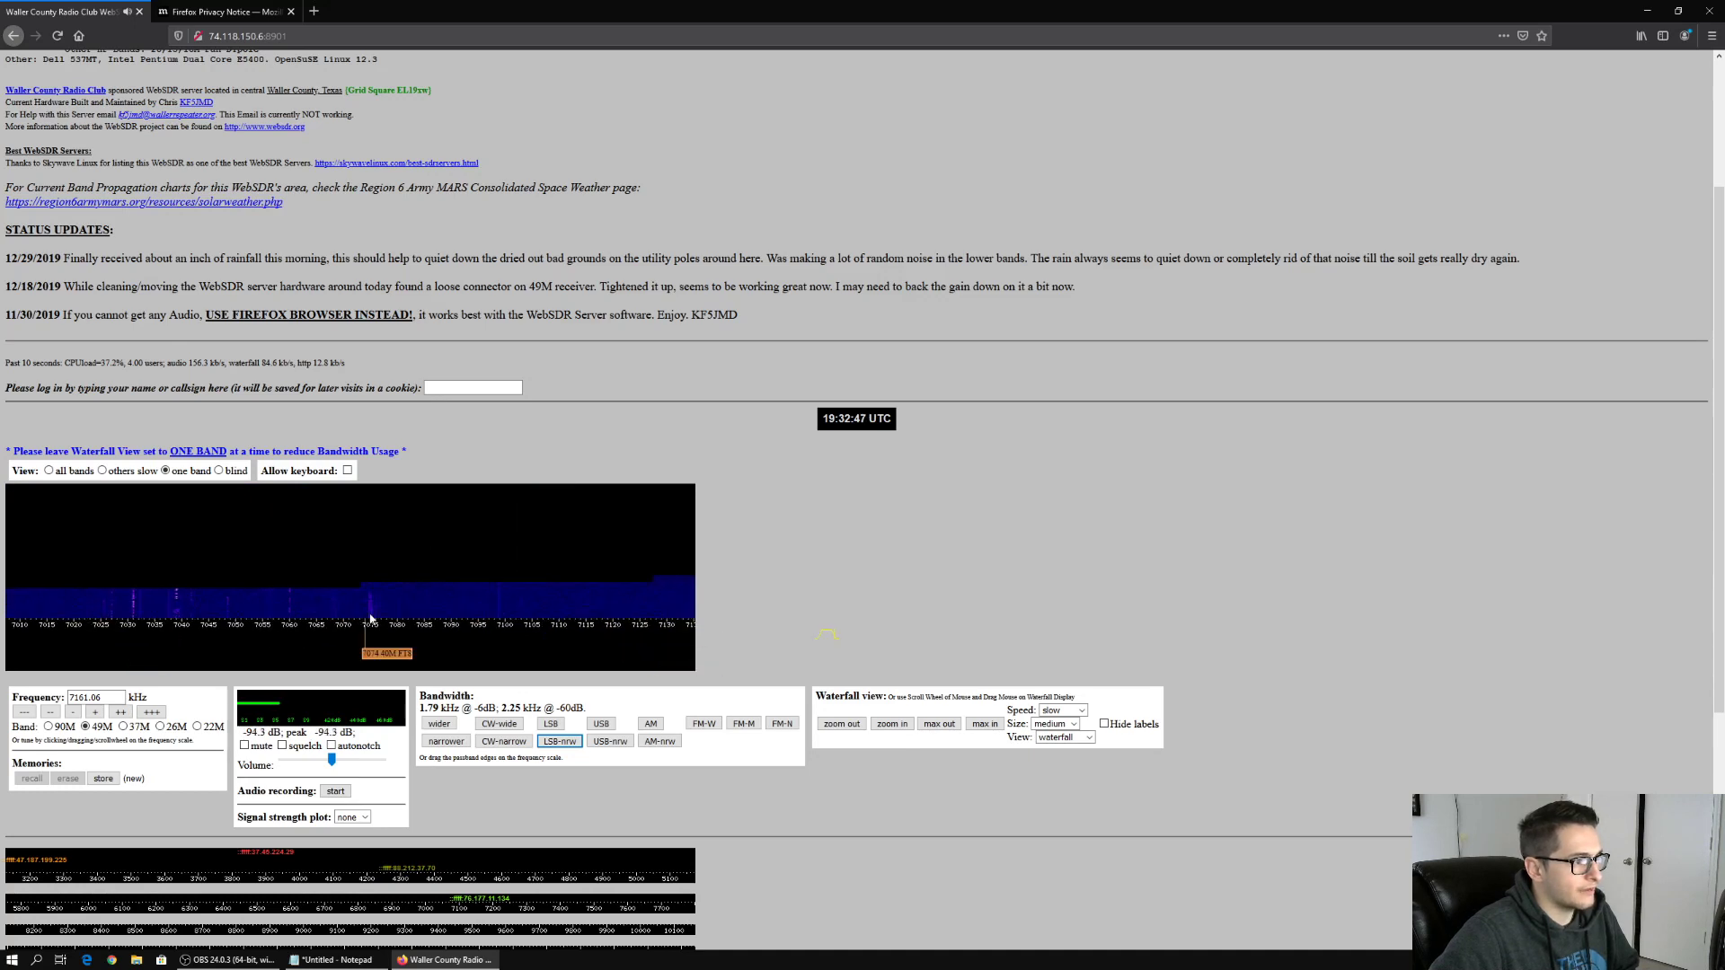
click(181, 634)
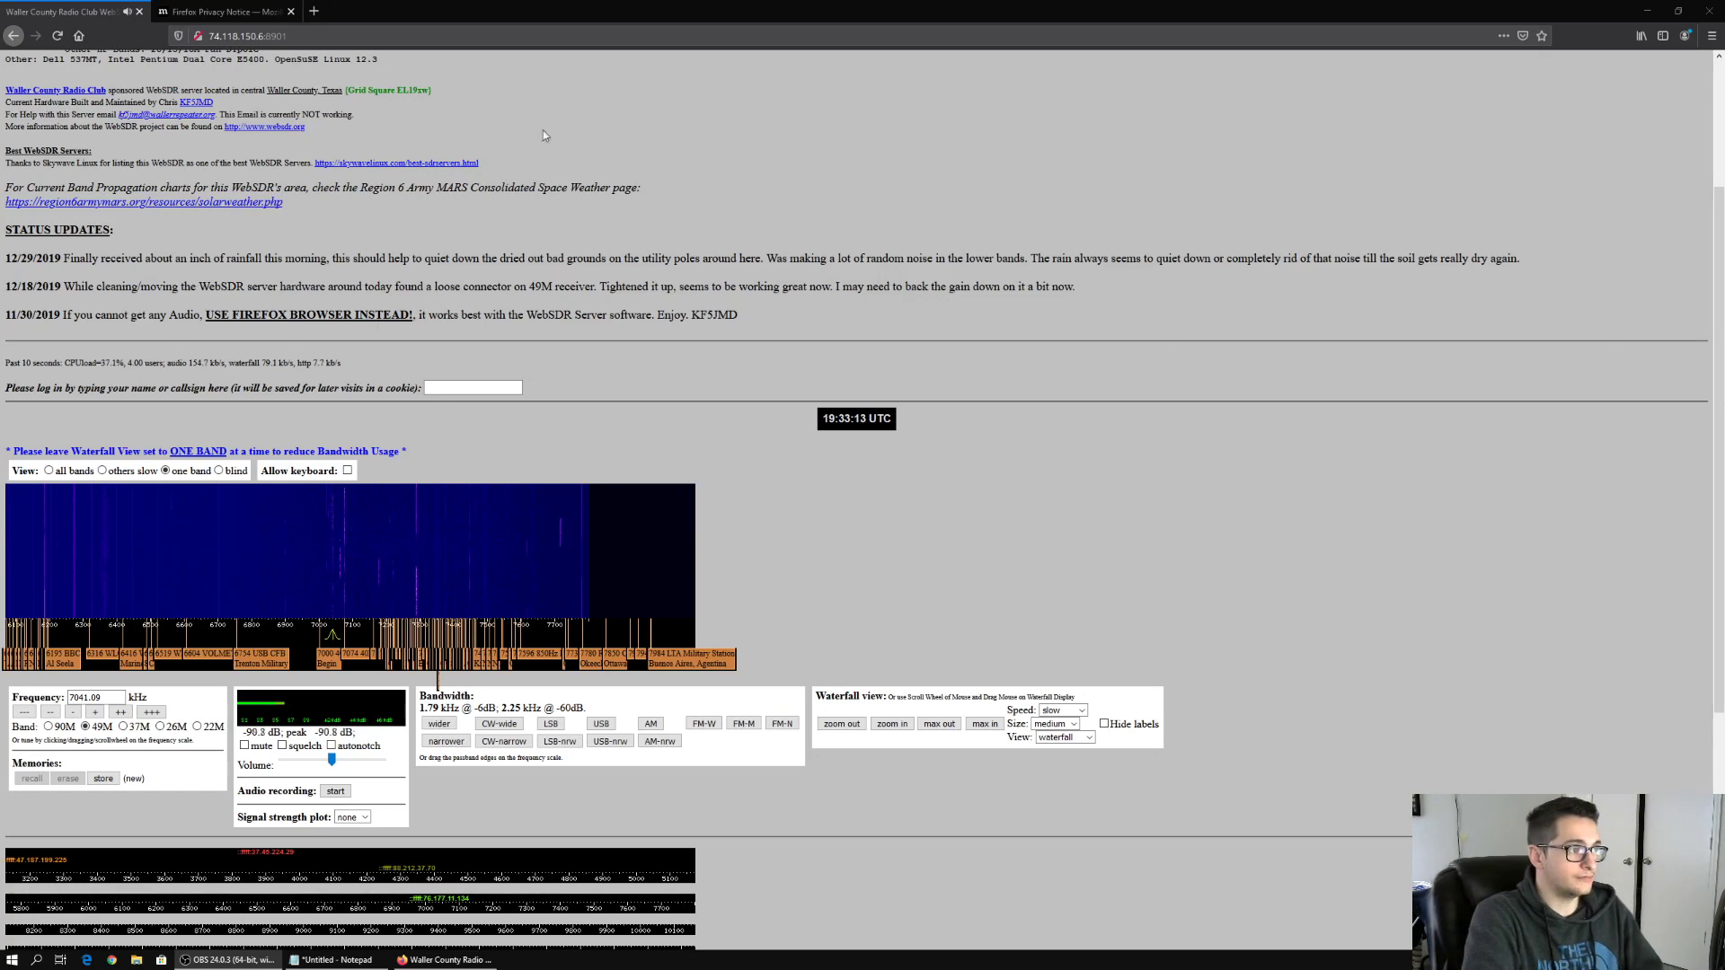
drag(338, 771, 291, 772)
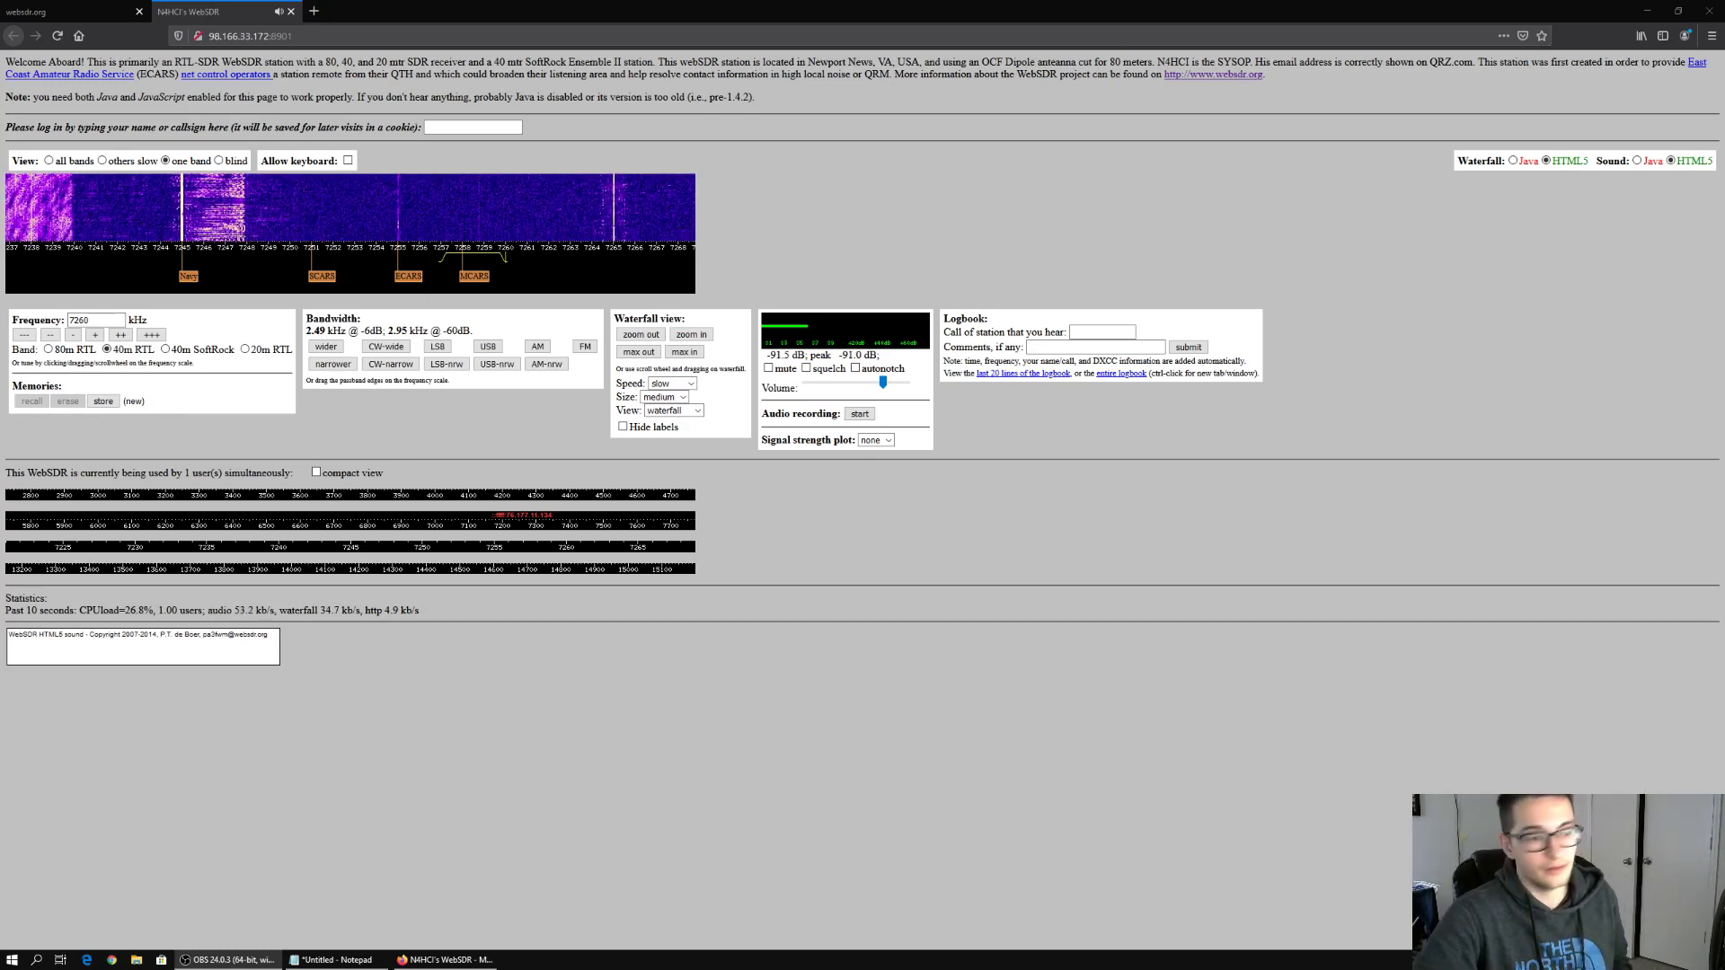
Set the Virginia receiver's volume slider to its minimum at 7260 kHz
click(807, 384)
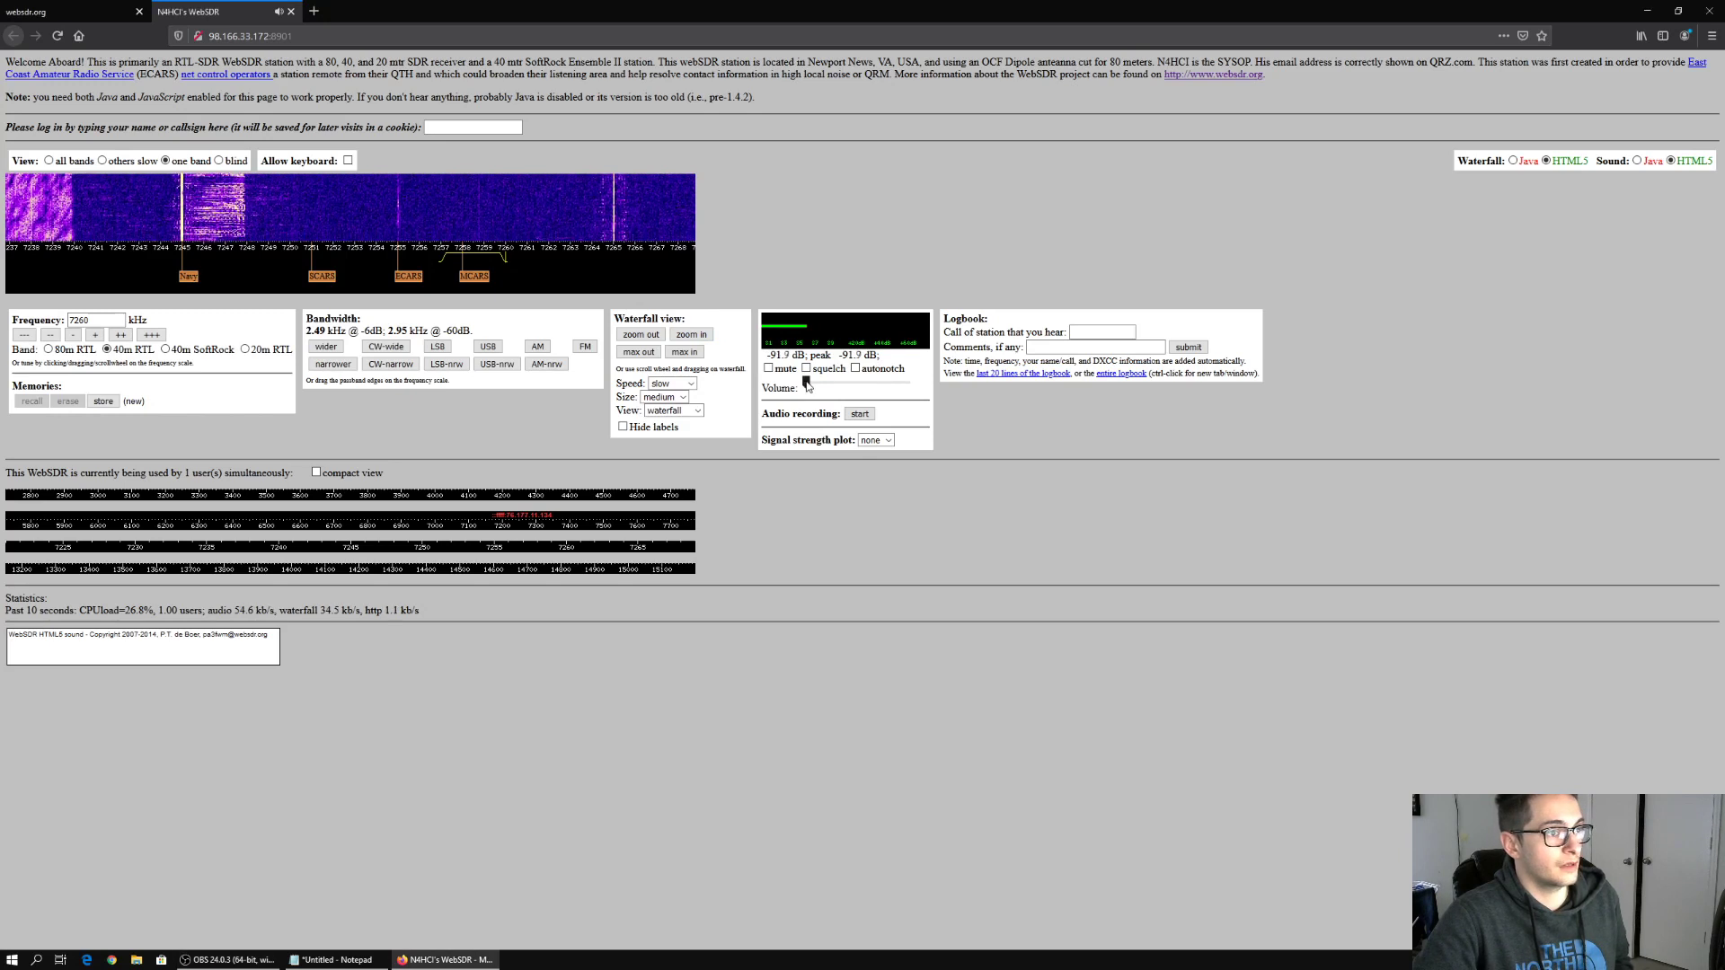